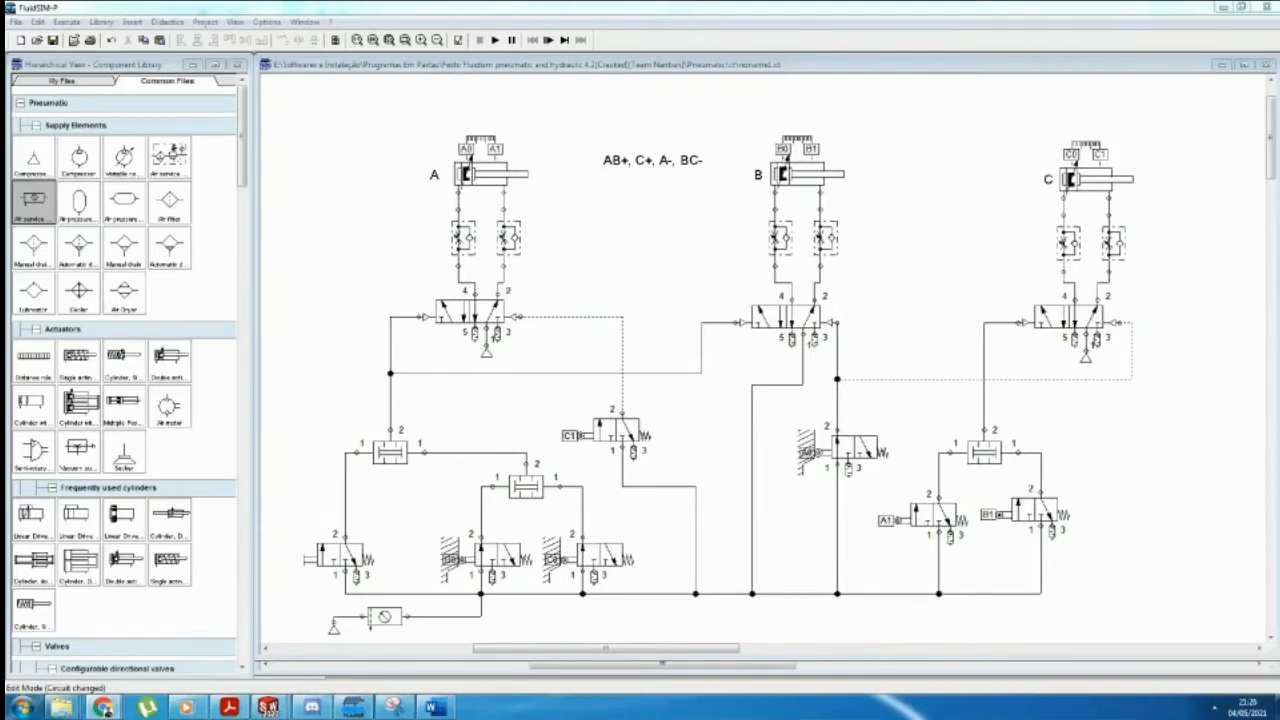
Step: Switch to the Word document and add list item c) with the sequence "A+, B+, B-, A-"
left_click(432, 706)
left_click(295, 295)
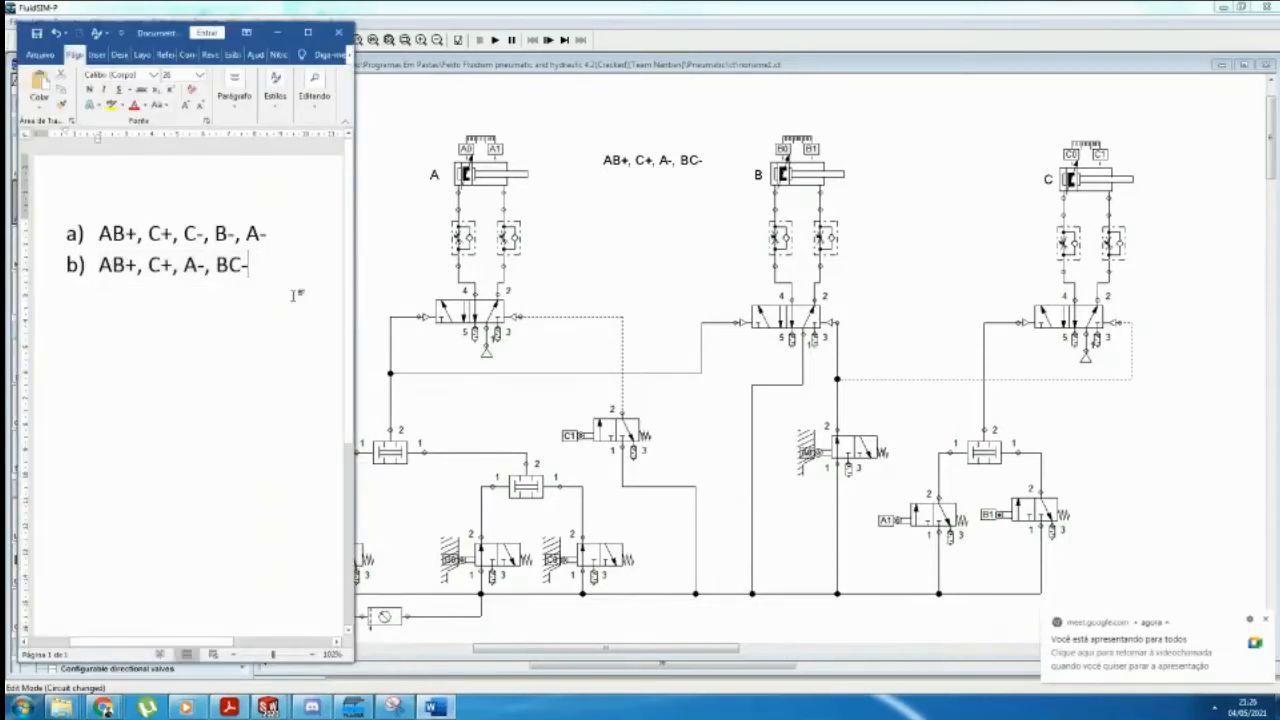
key("Return")
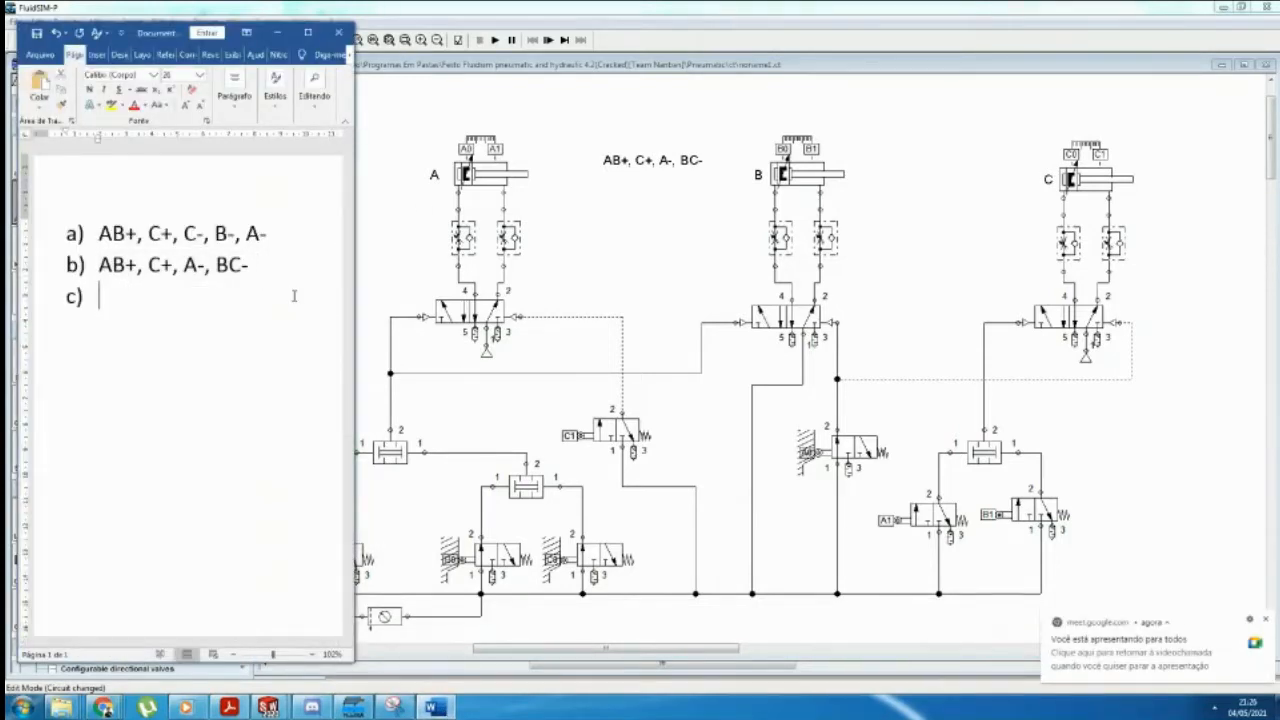
type("A+, B+, B-, A-")
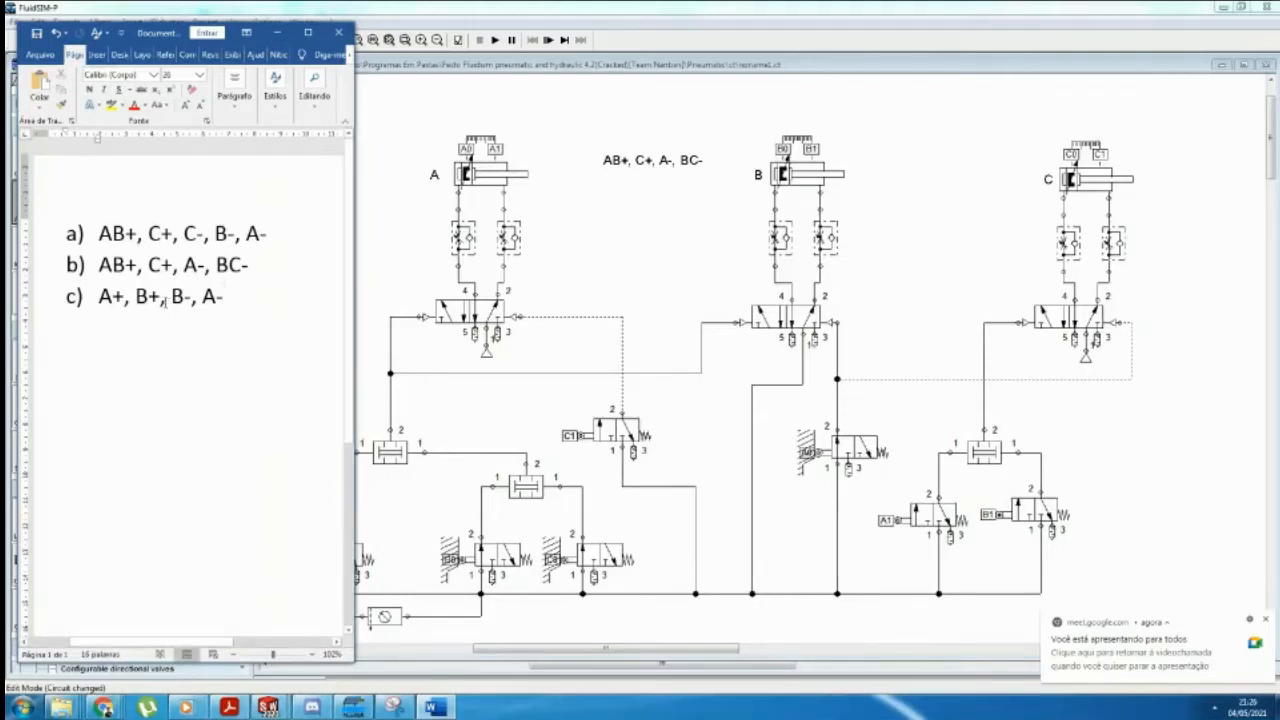
left_click_drag(97, 295, 201, 301)
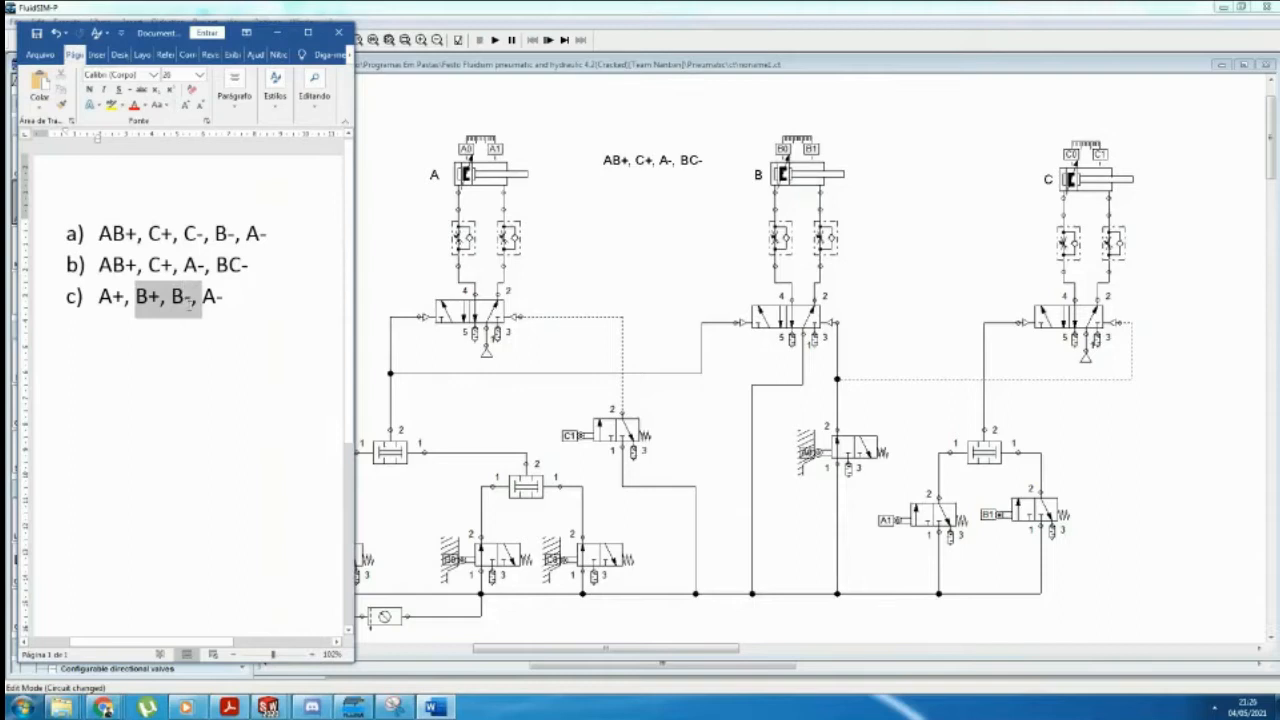
left_click(251, 311)
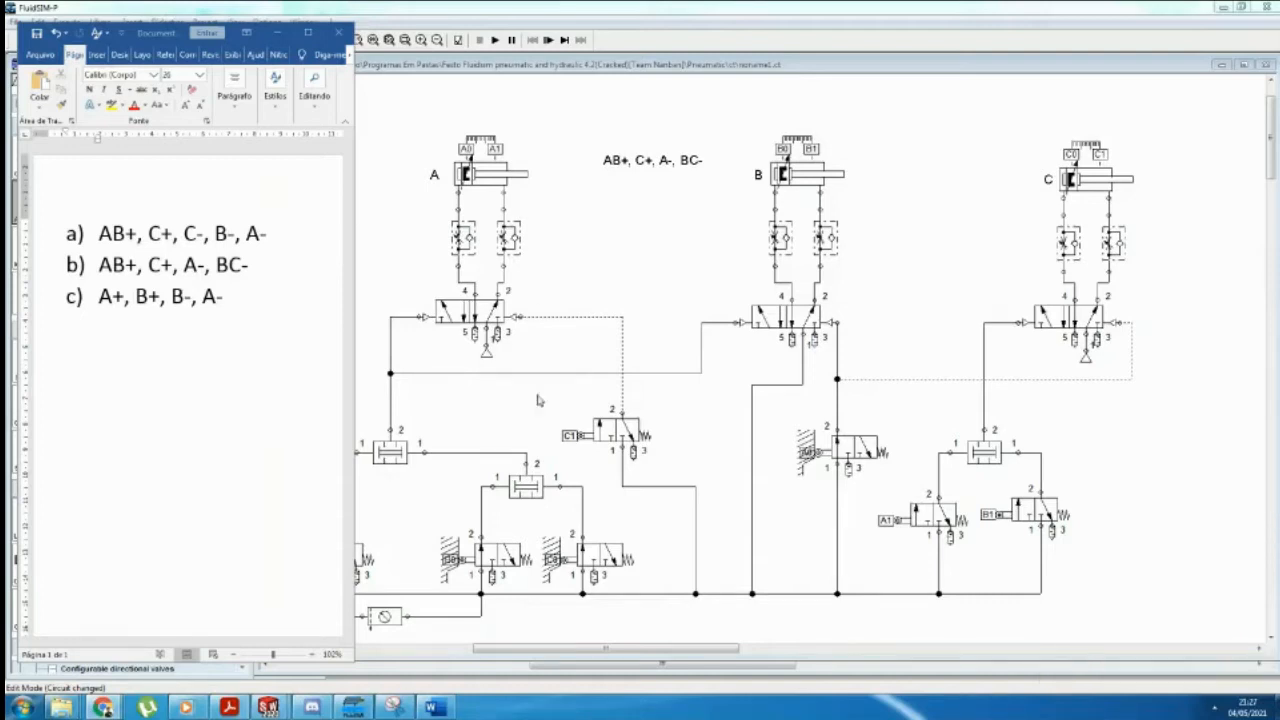
Step: Copy the sequence in item c), return to FluidSIM-P and create a new blank circuit
left_click(183, 305)
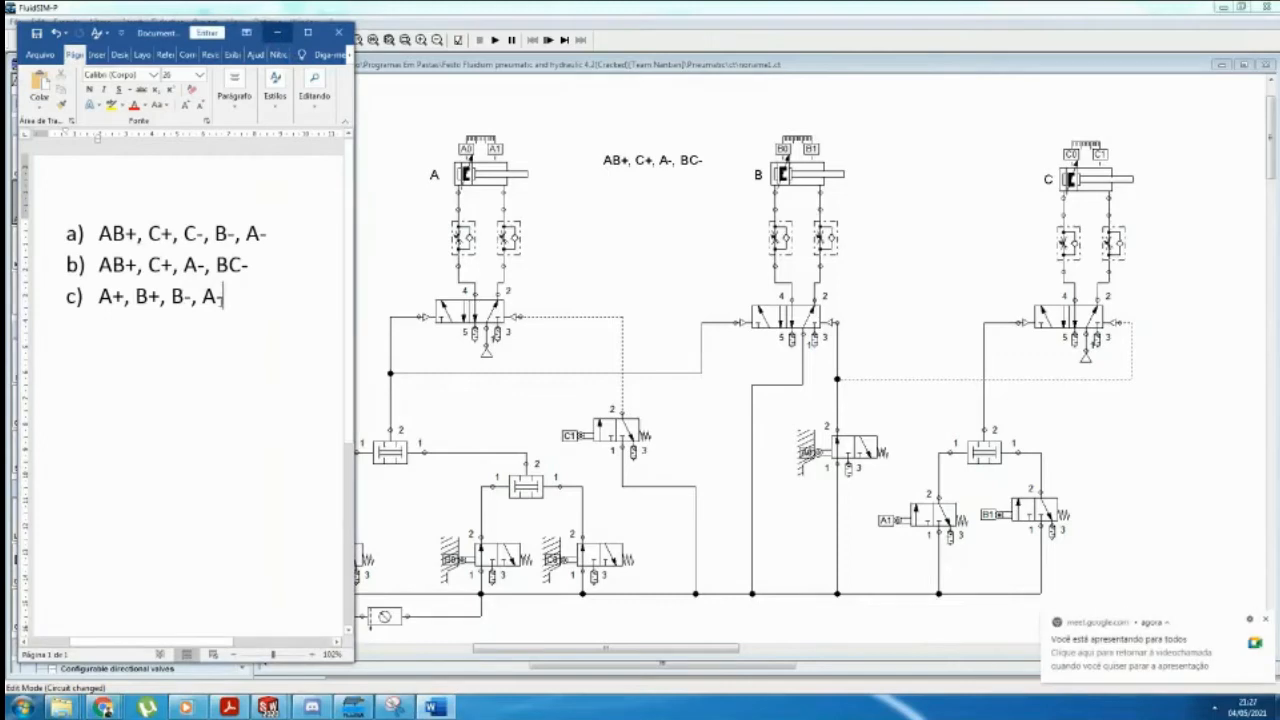
left_click_drag(223, 299, 97, 301)
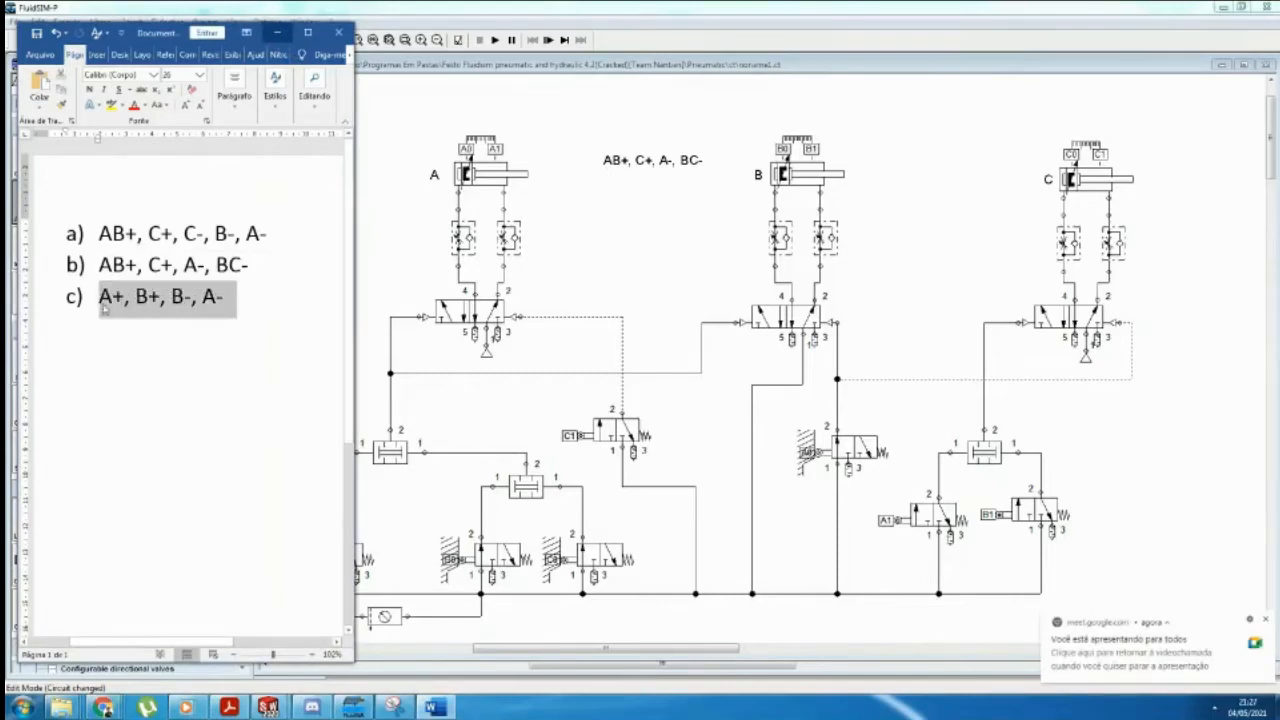
left_click(277, 32)
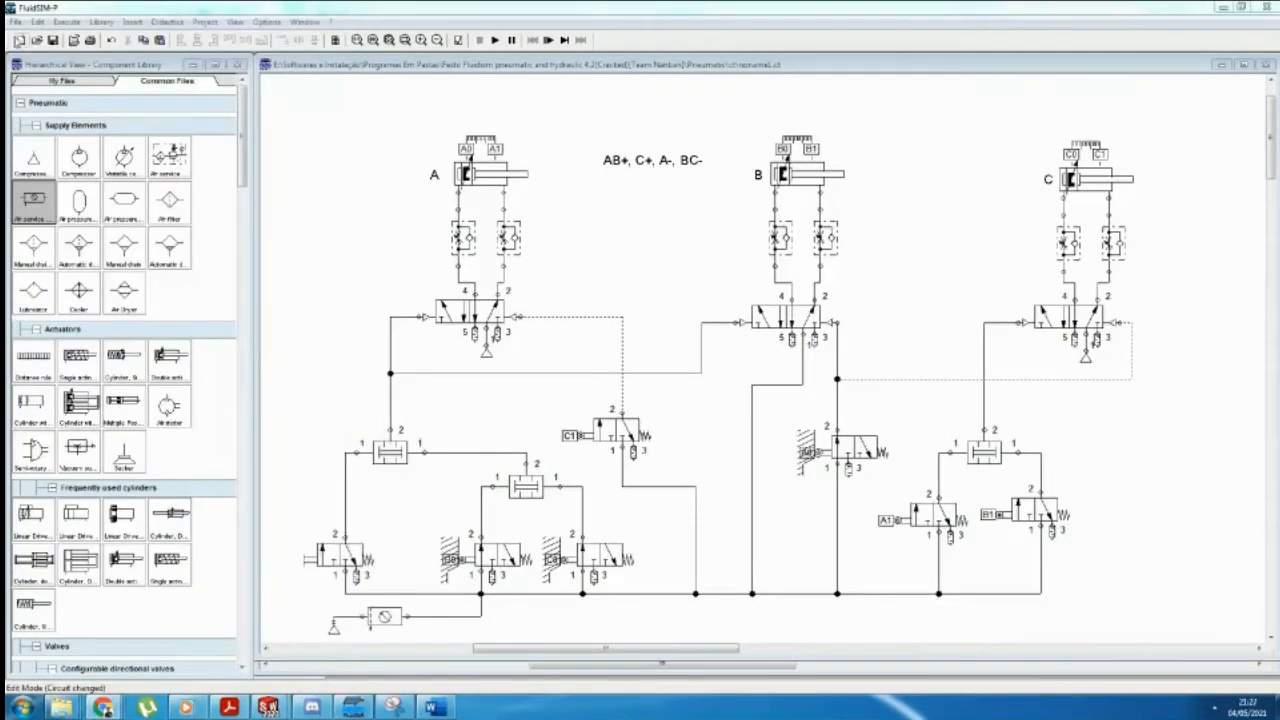
left_click(20, 41)
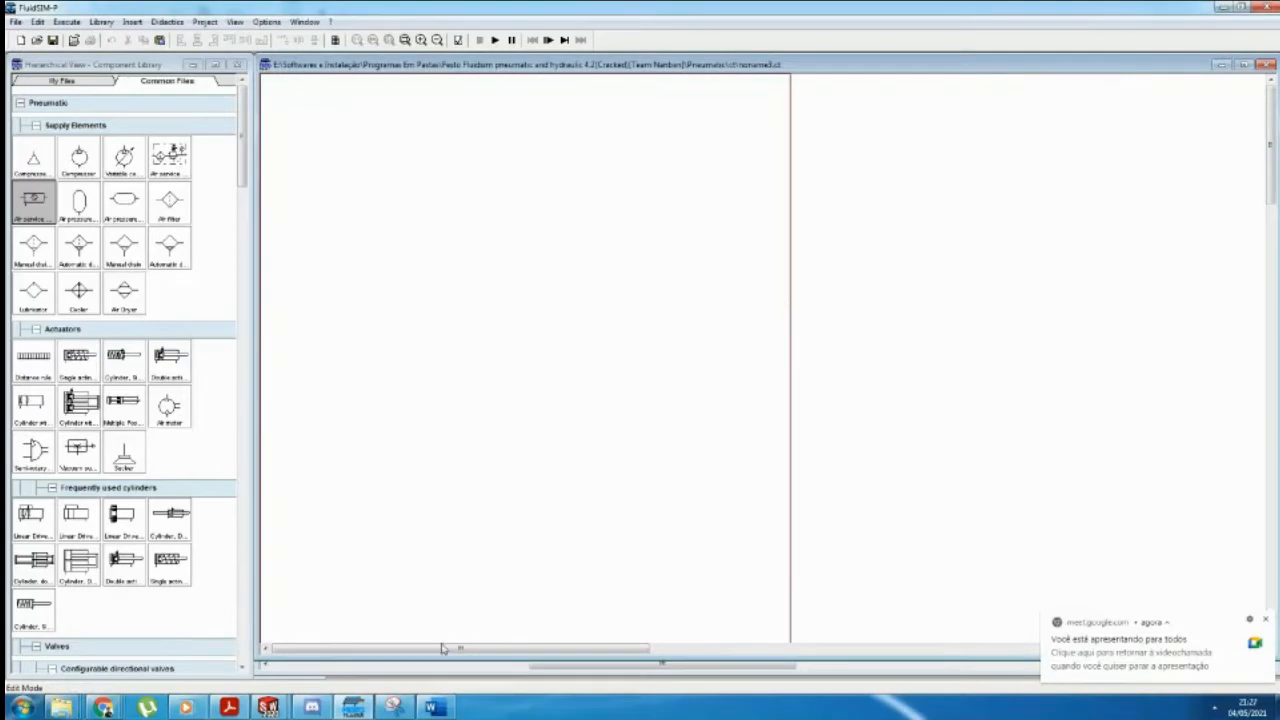
left_click_drag(443, 649, 308, 630)
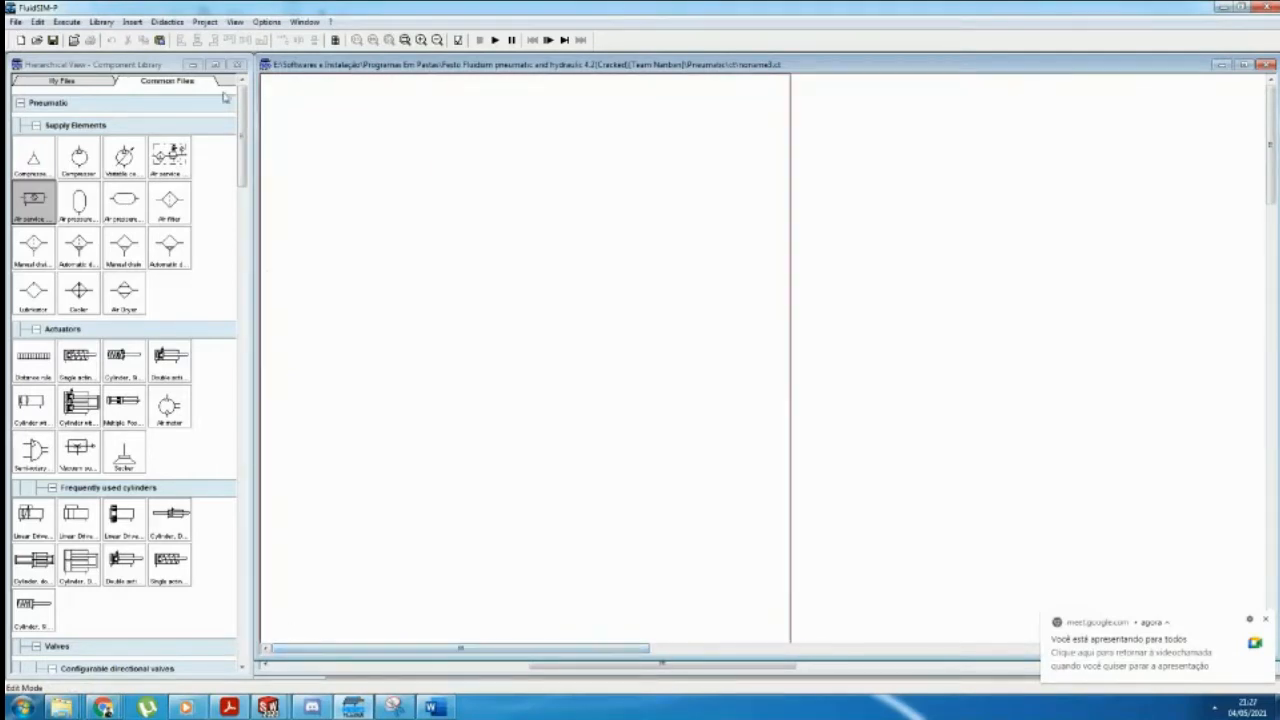
Step: Insert a text object near the top of the circuit with the copied sequence "A+, B+, B-, A-", without the "c)" prefix
left_click(138, 22)
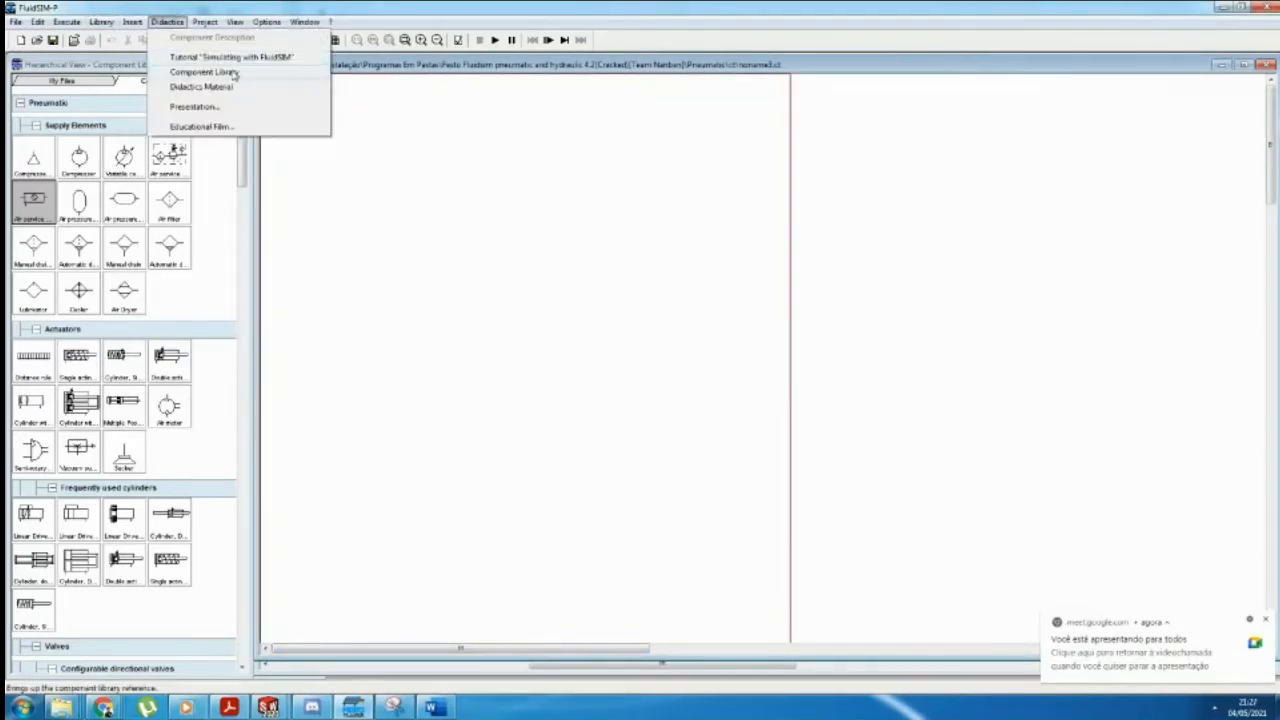
mouse_move(191, 116)
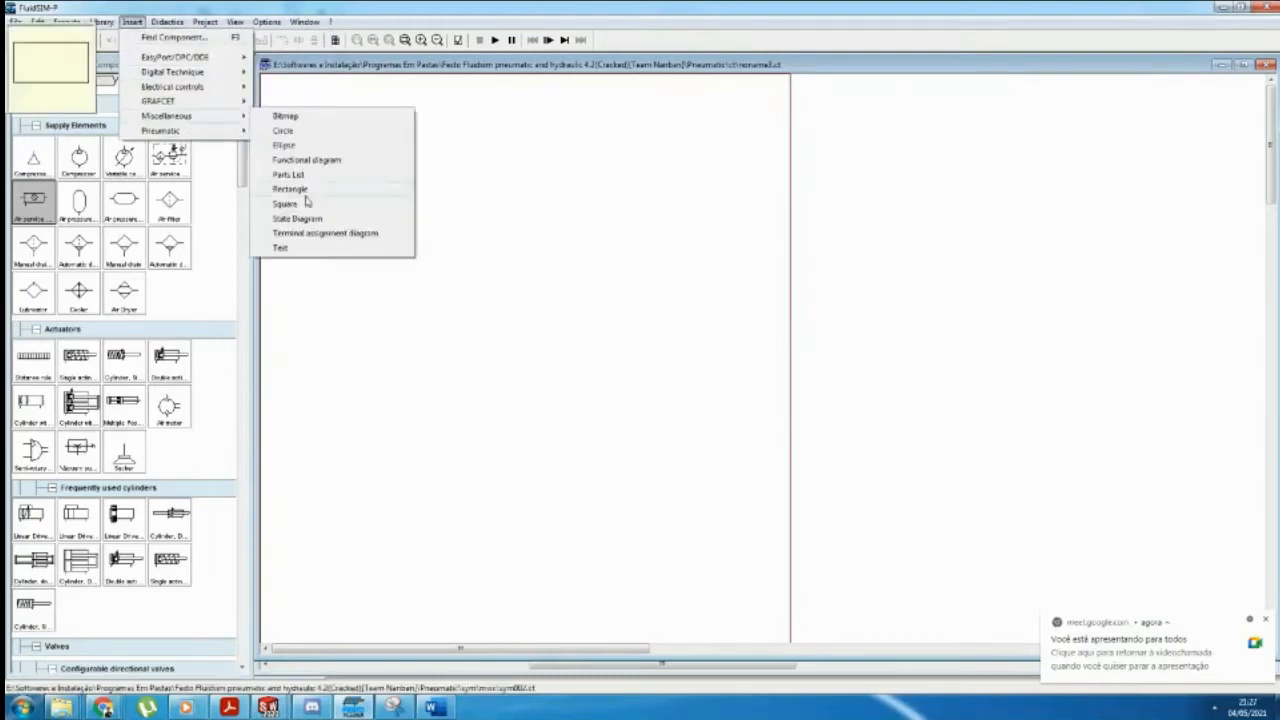
left_click(292, 249)
left_click(490, 120)
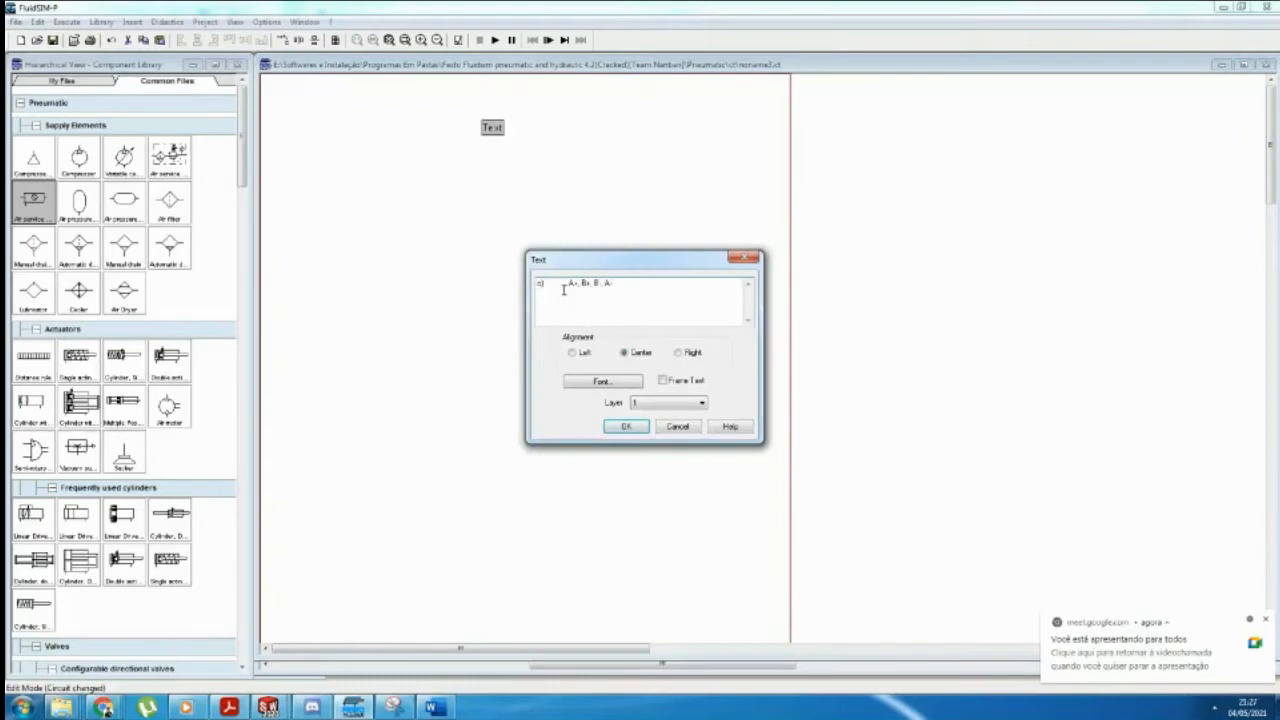
left_click_drag(566, 284, 412, 278)
key("BackSpace")
left_click(625, 428)
scroll(429, 177, "up", 2)
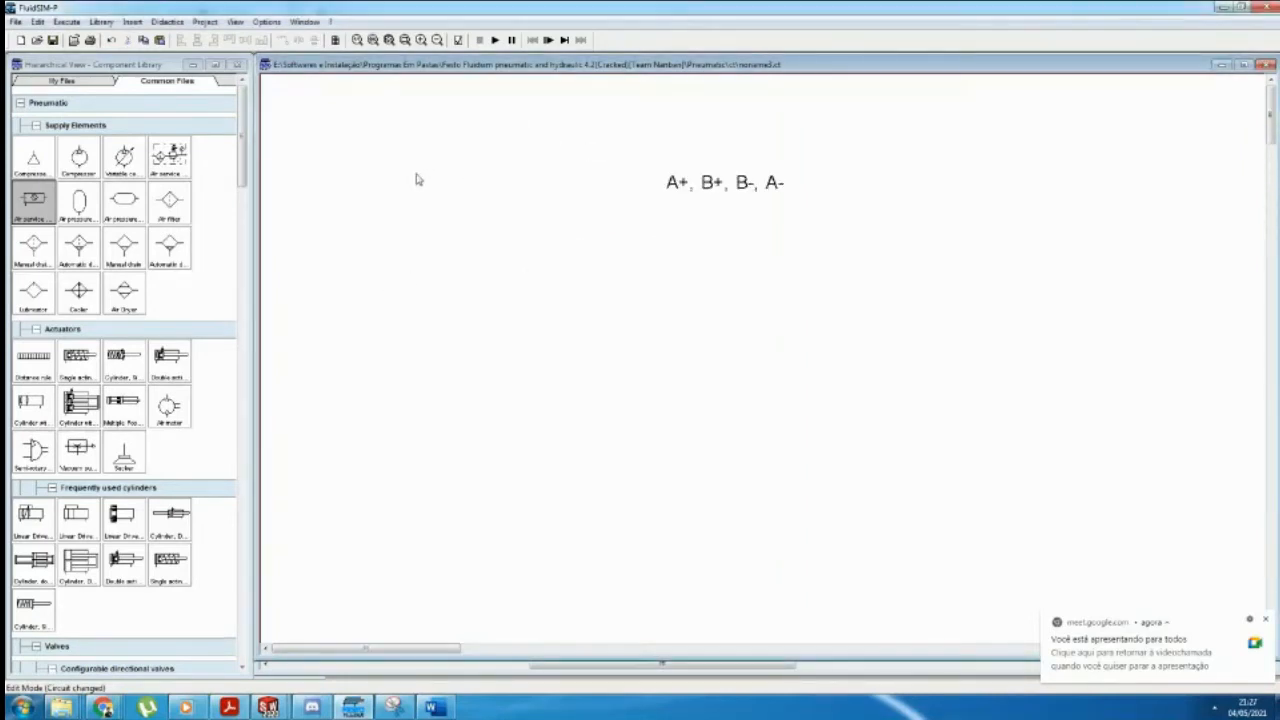
Step: Place a double acting cylinder below and left of the sequence text, and a copy level with it on the right
left_click_drag(169, 360, 595, 285)
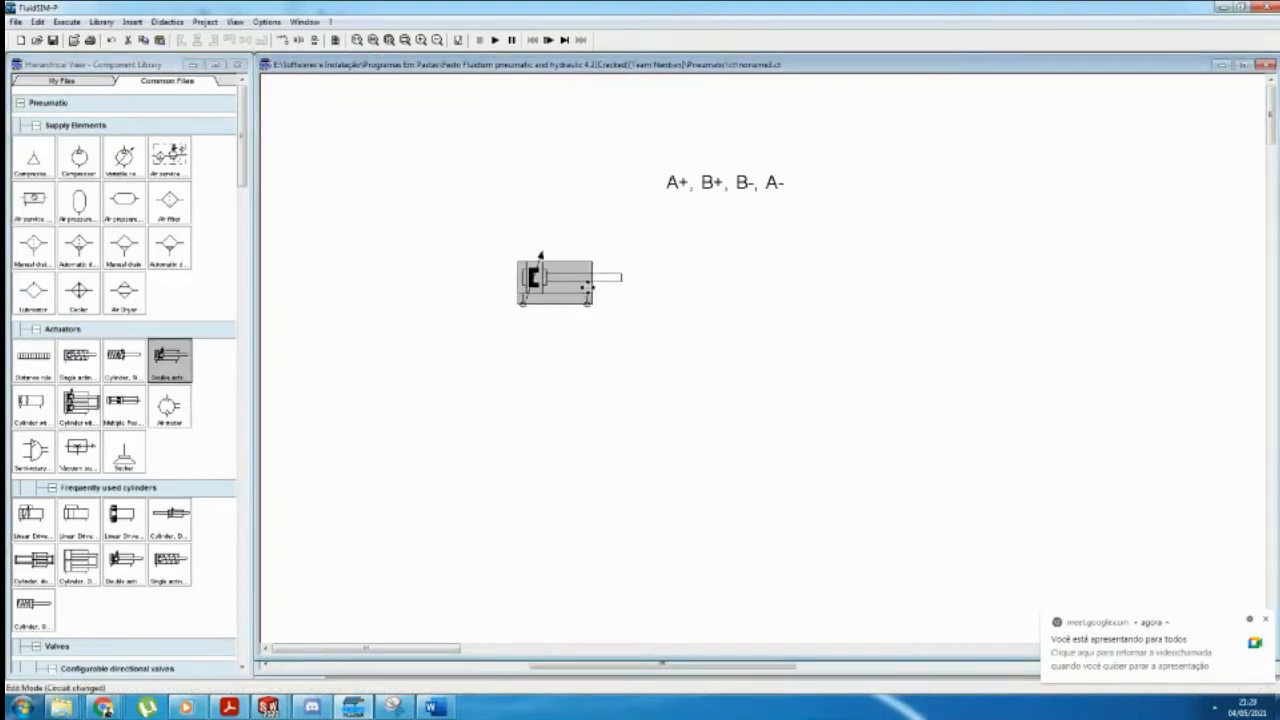
key("ctrl+c")
key("ctrl+v")
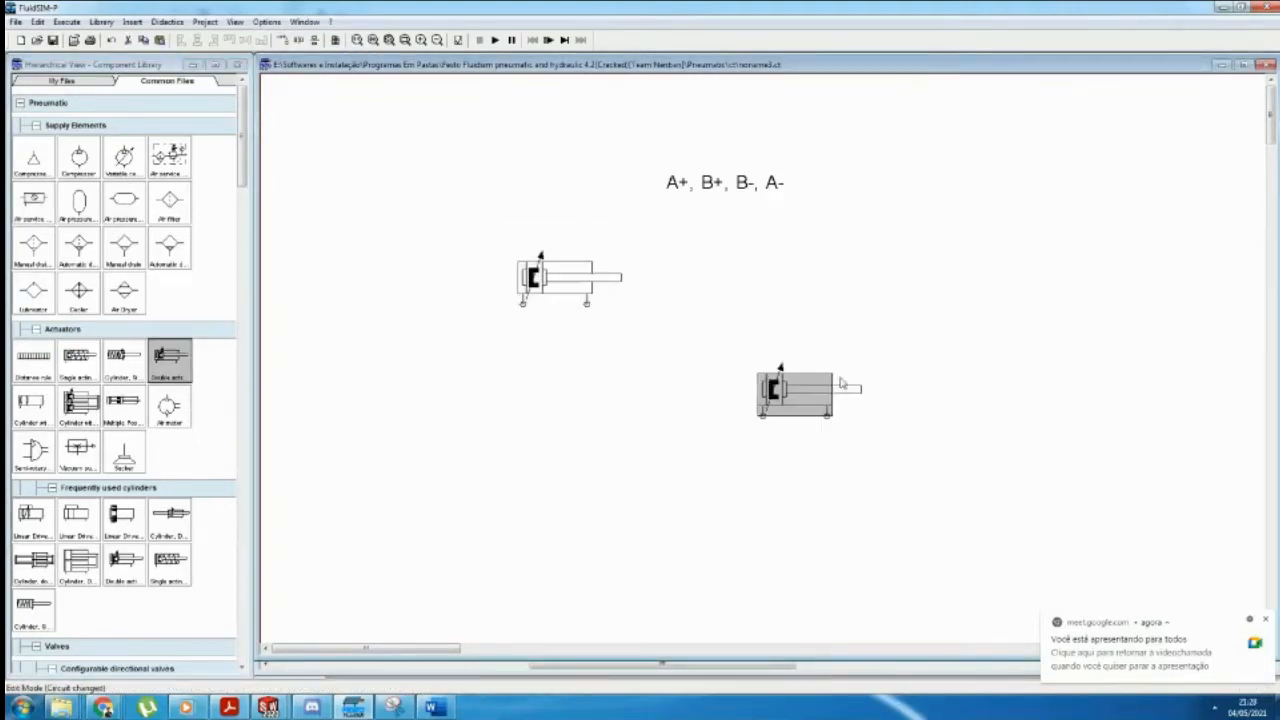
left_click_drag(823, 382, 951, 271)
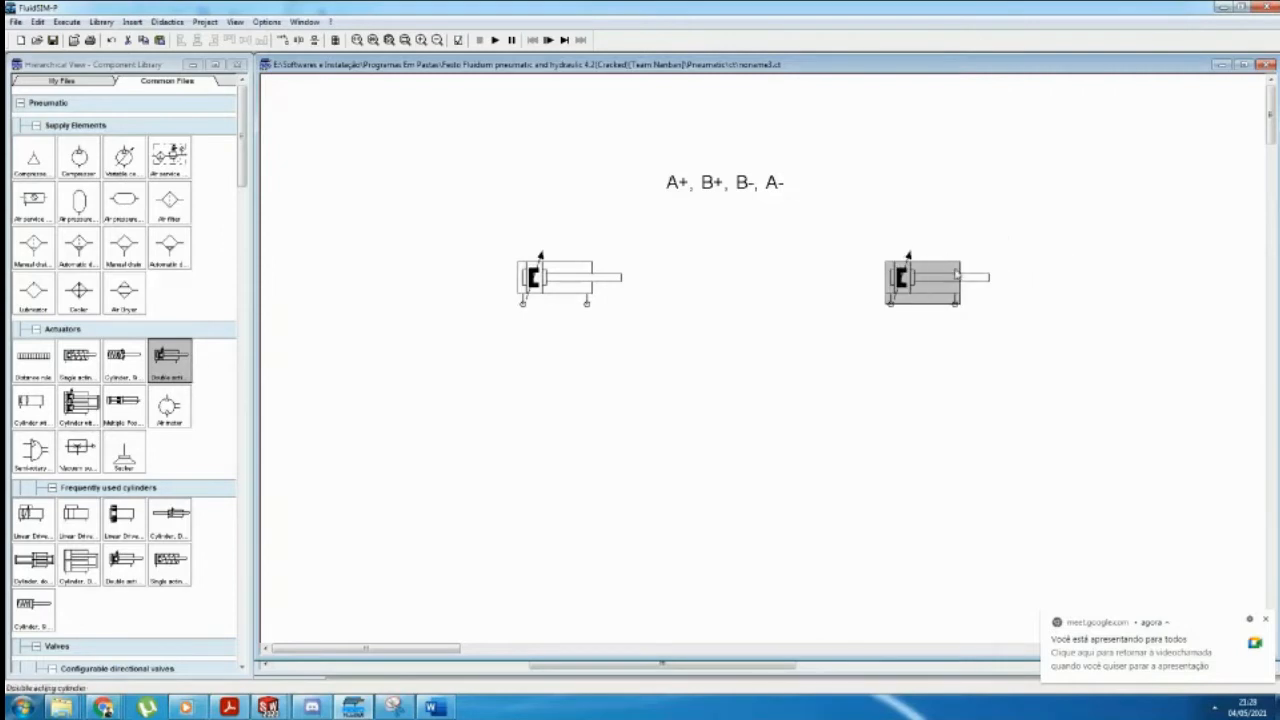
Step: Duplicate the sequence text, change the copy to "A" and place it just left of the left cylinder
double_click(690, 195)
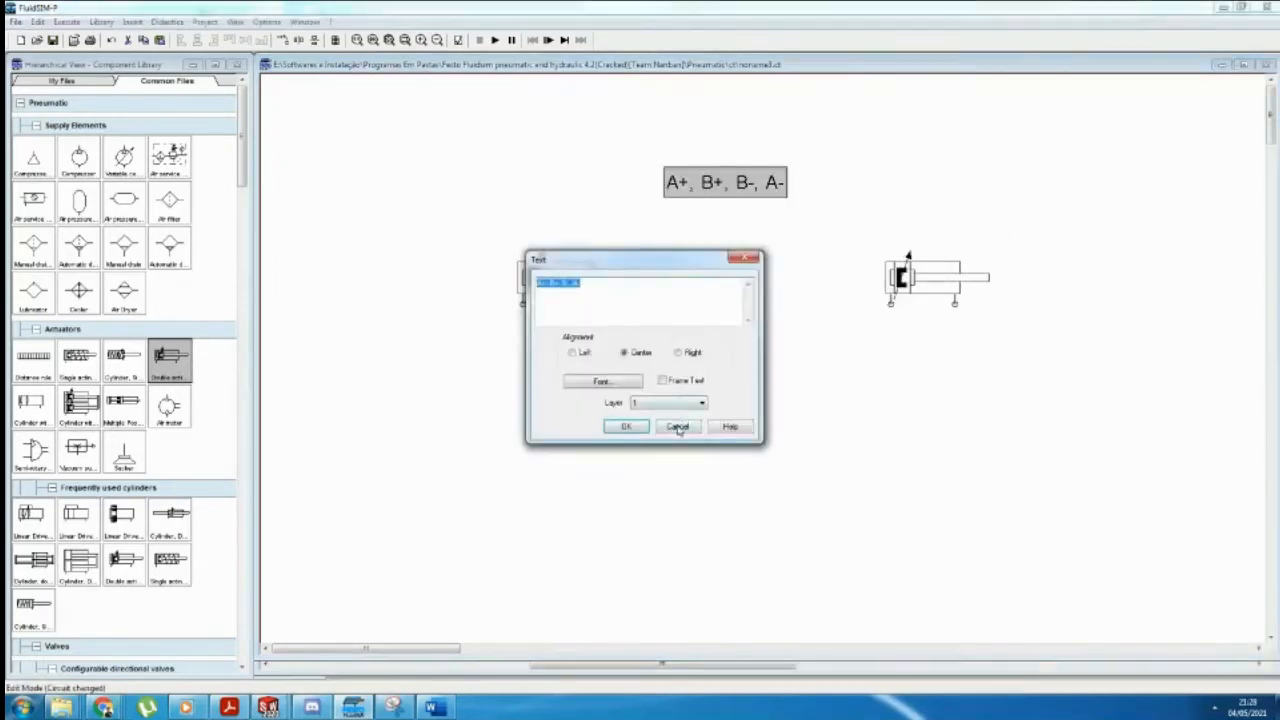
left_click(677, 420)
key("ctrl+c")
key("ctrl+v")
left_click(714, 400)
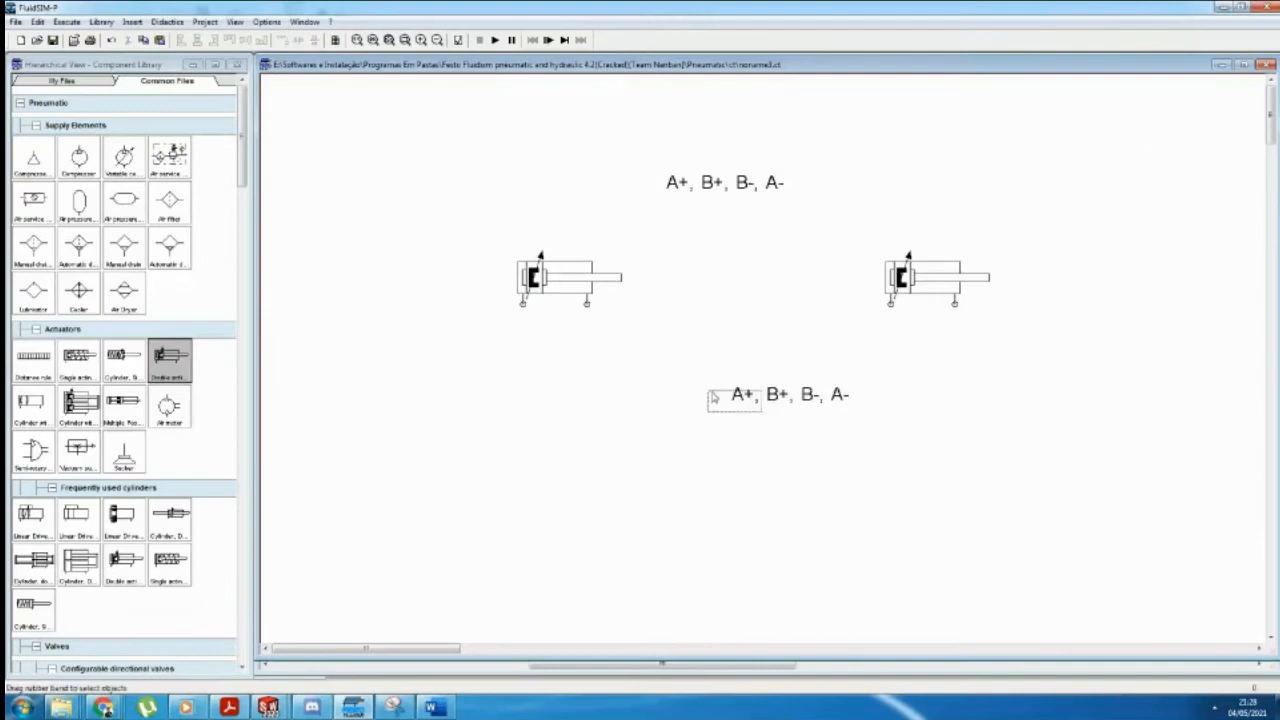
left_click_drag(744, 391, 505, 274)
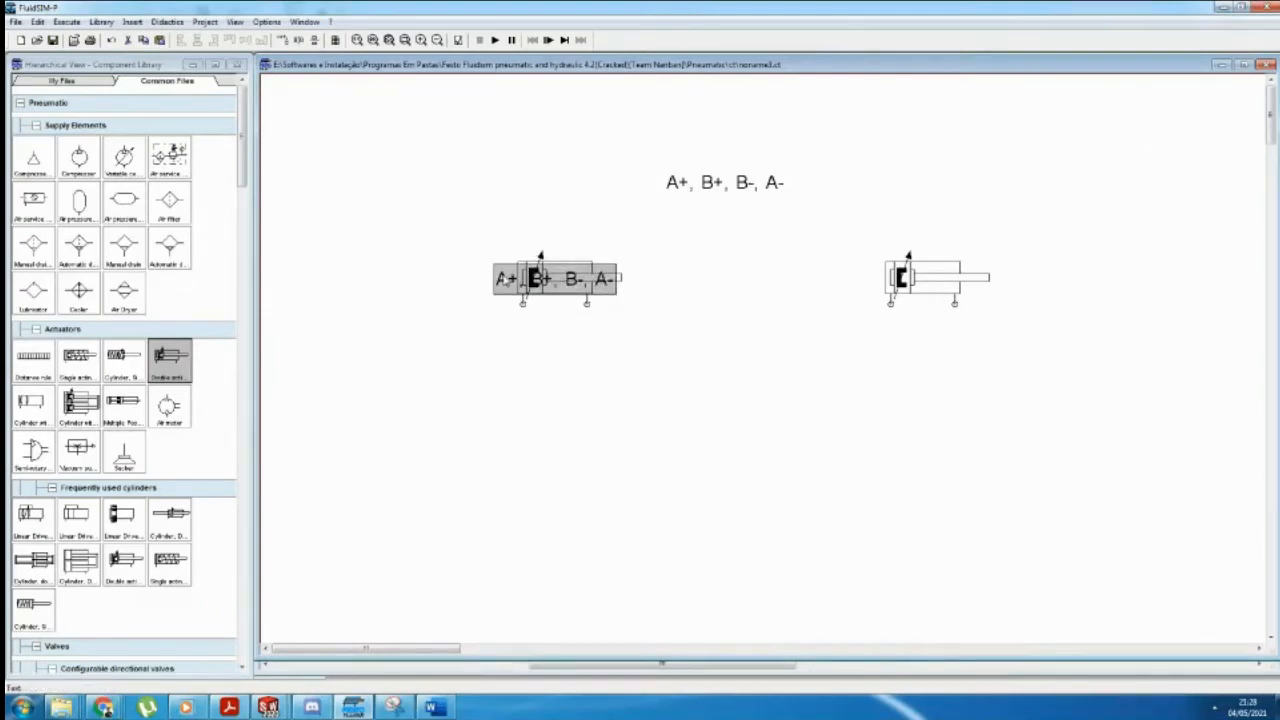
double_click(505, 275)
type("A")
key("Return")
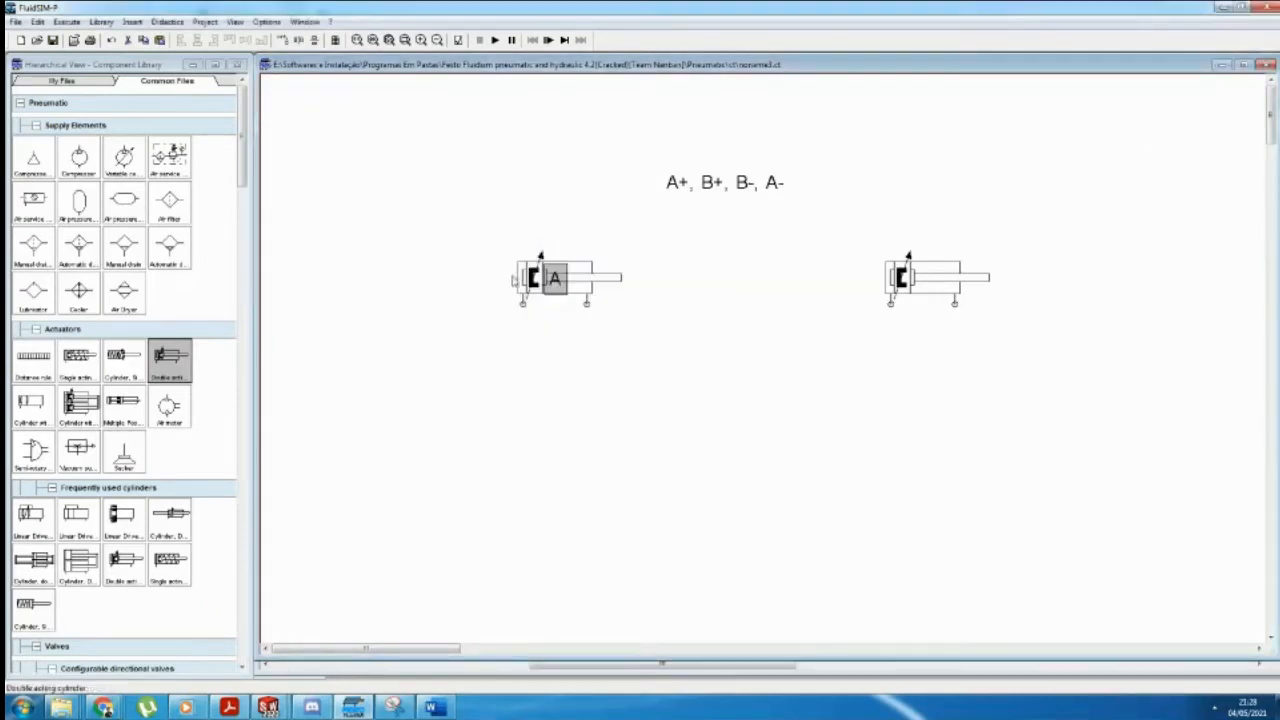
left_click_drag(557, 274, 500, 277)
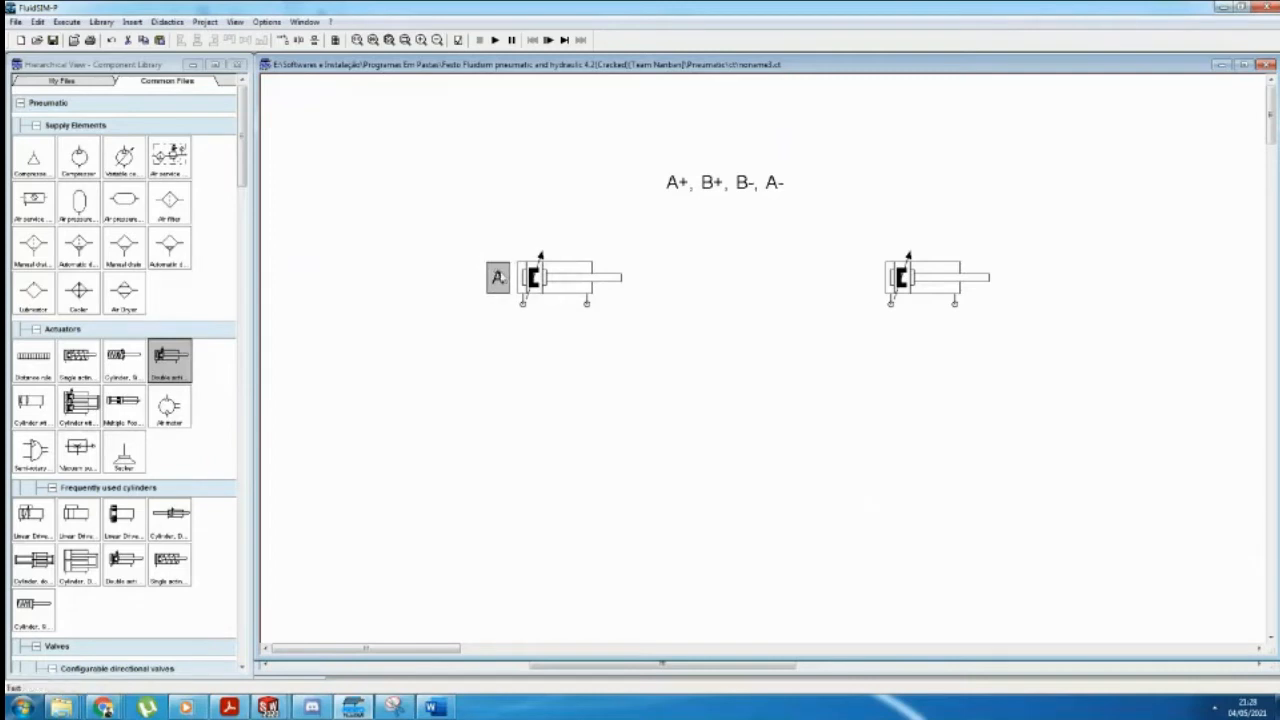
Step: Duplicate the "A" label beside the right cylinder and change its text to "B"
key("ctrl+c")
key("ctrl+v")
left_click_drag(797, 398, 865, 290)
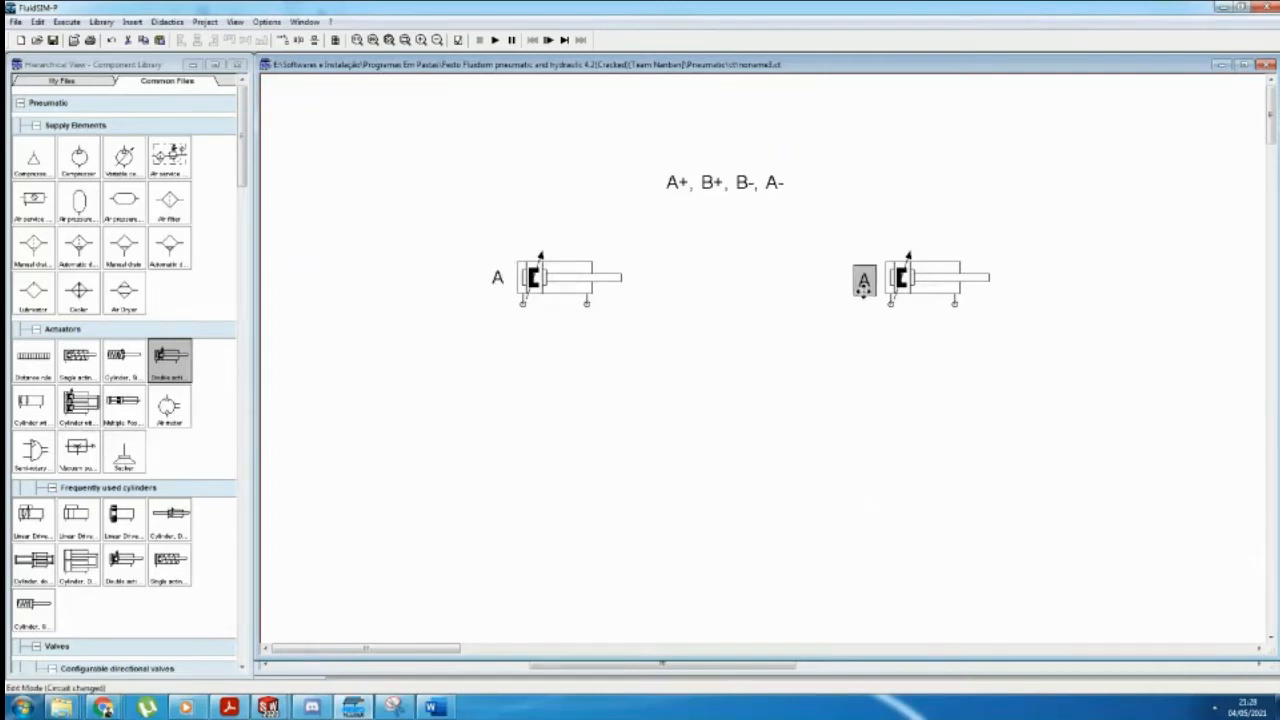
double_click(864, 284)
type("B")
key("Return")
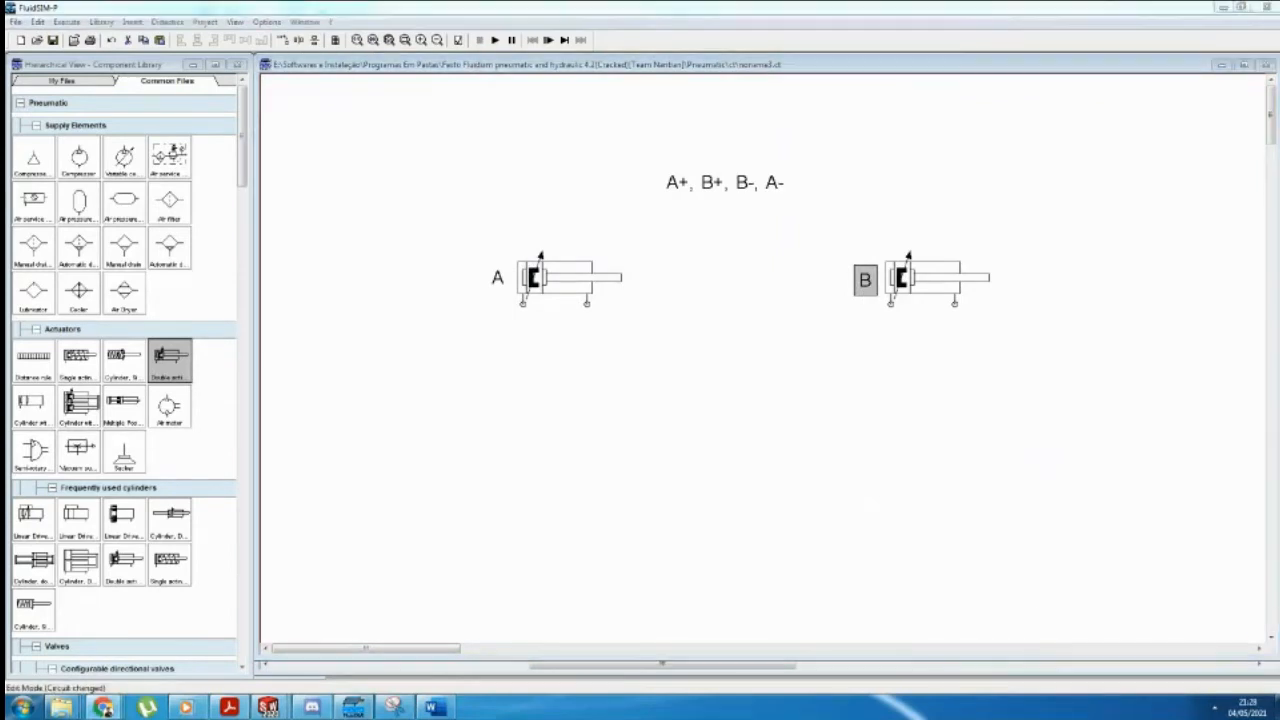
left_click(446, 387)
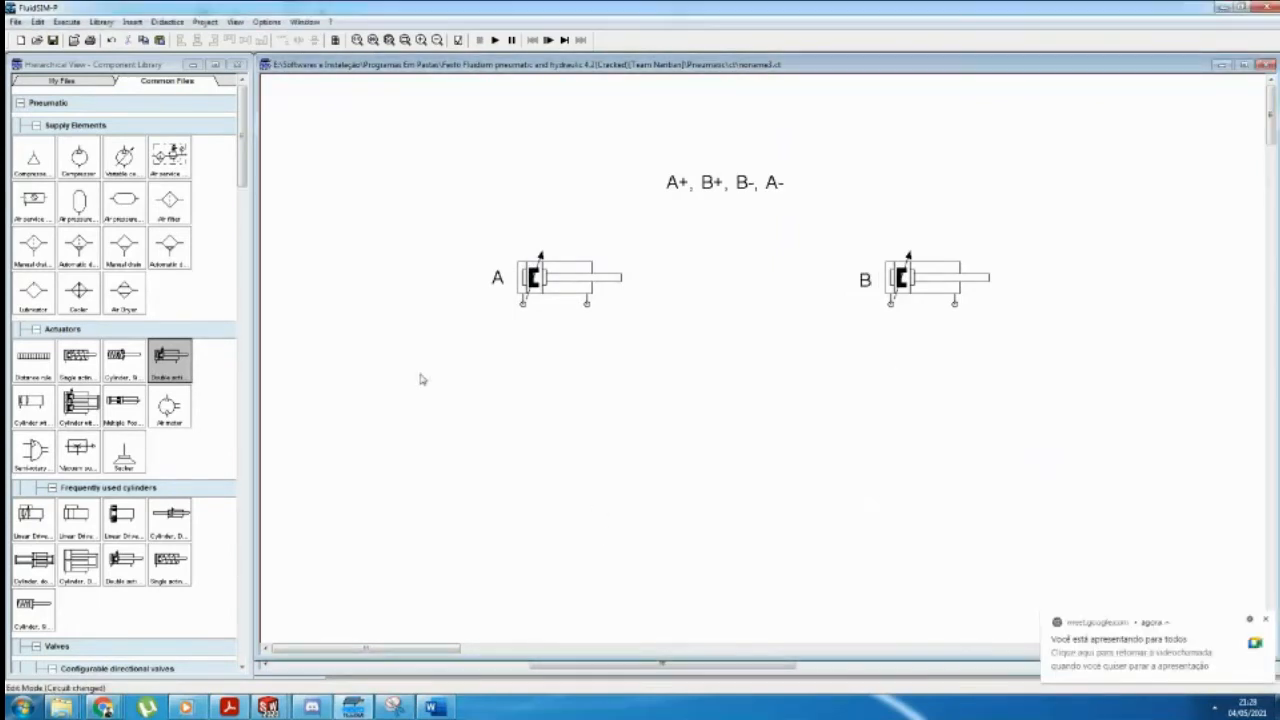
Step: Attach a vertically rotated one-way flow control valve below cylinder A's left port and a copy of it below the right port
left_click_drag(240, 112, 239, 269)
left_click_drag(124, 360, 529, 360)
right_click(549, 396)
mouse_move(603, 506)
left_click(718, 508)
left_click(543, 353)
key("ctrl+c")
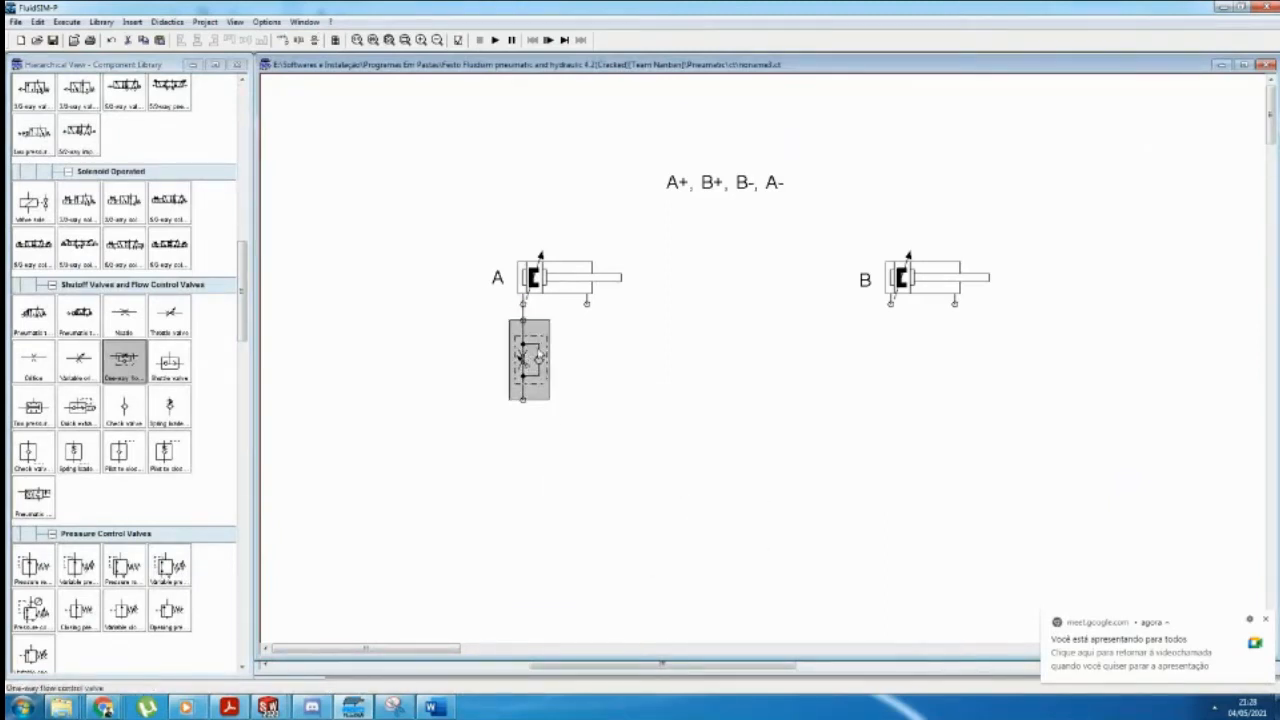
key("ctrl+v")
left_click_drag(793, 392, 594, 356)
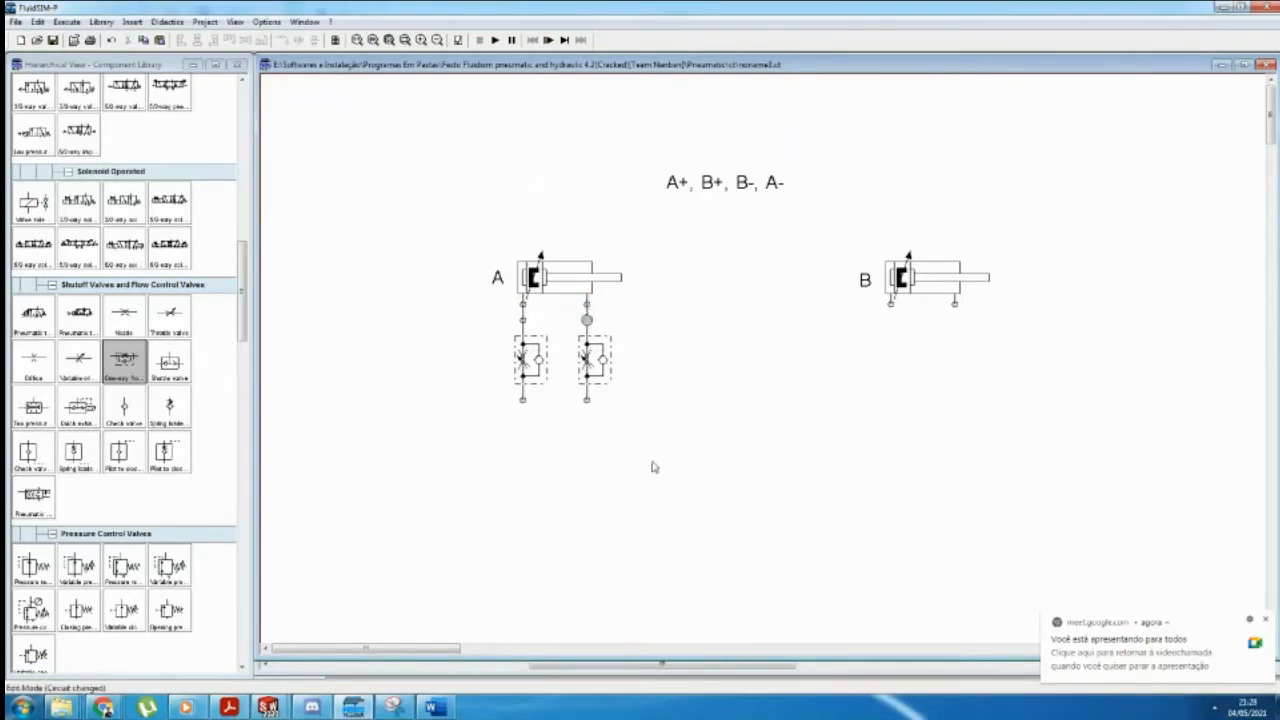
Step: Copy both one-way flow control valves of cylinder A and attach the copies below cylinder B's two ports
left_click_drag(654, 460, 486, 336)
key("ctrl+c")
key("ctrl+v")
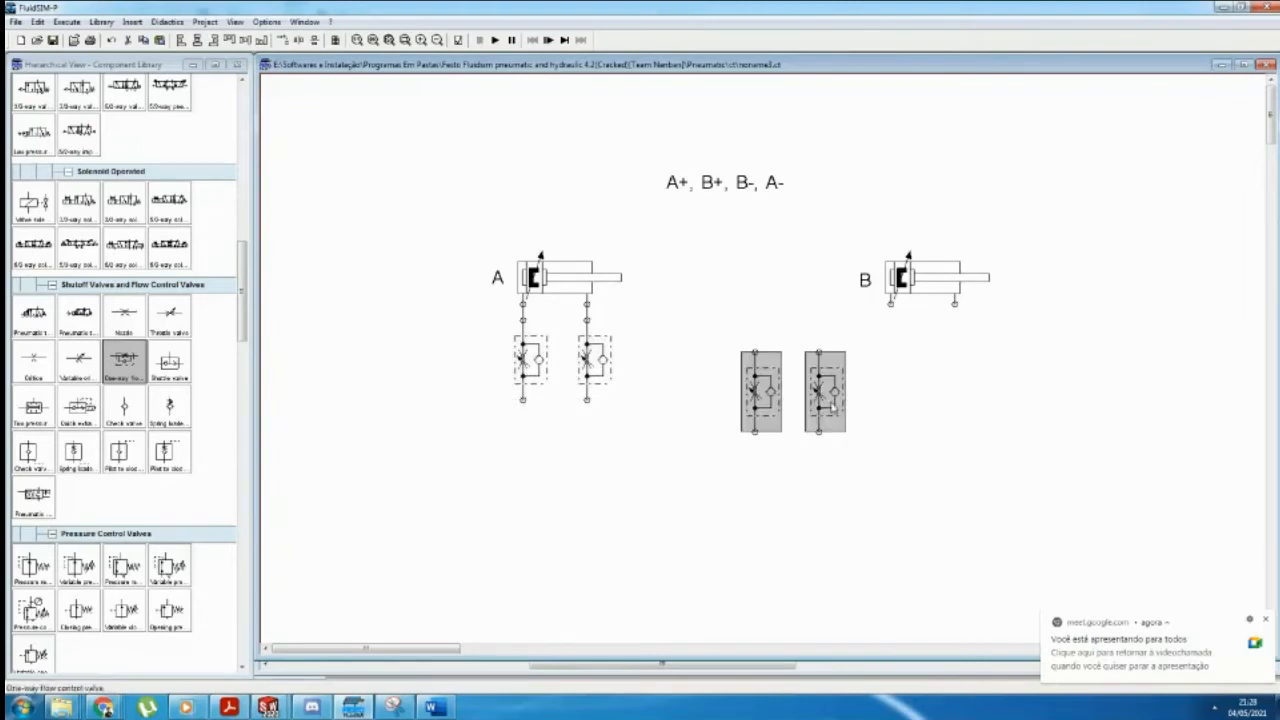
left_click_drag(776, 391, 955, 305)
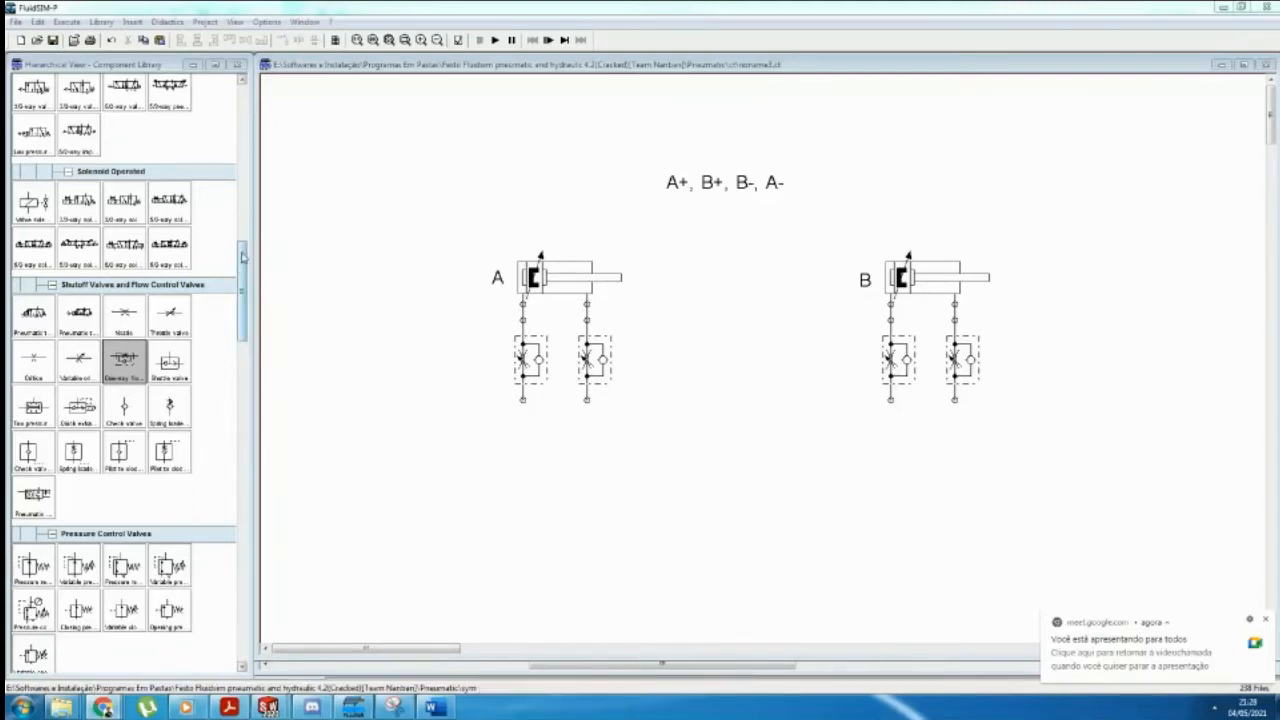
Step: Place a configurable 5/n-way valve below cylinder A's flow control valves and set silencer terminators on its ports 5 and 3
scroll(242, 257, "up", 8)
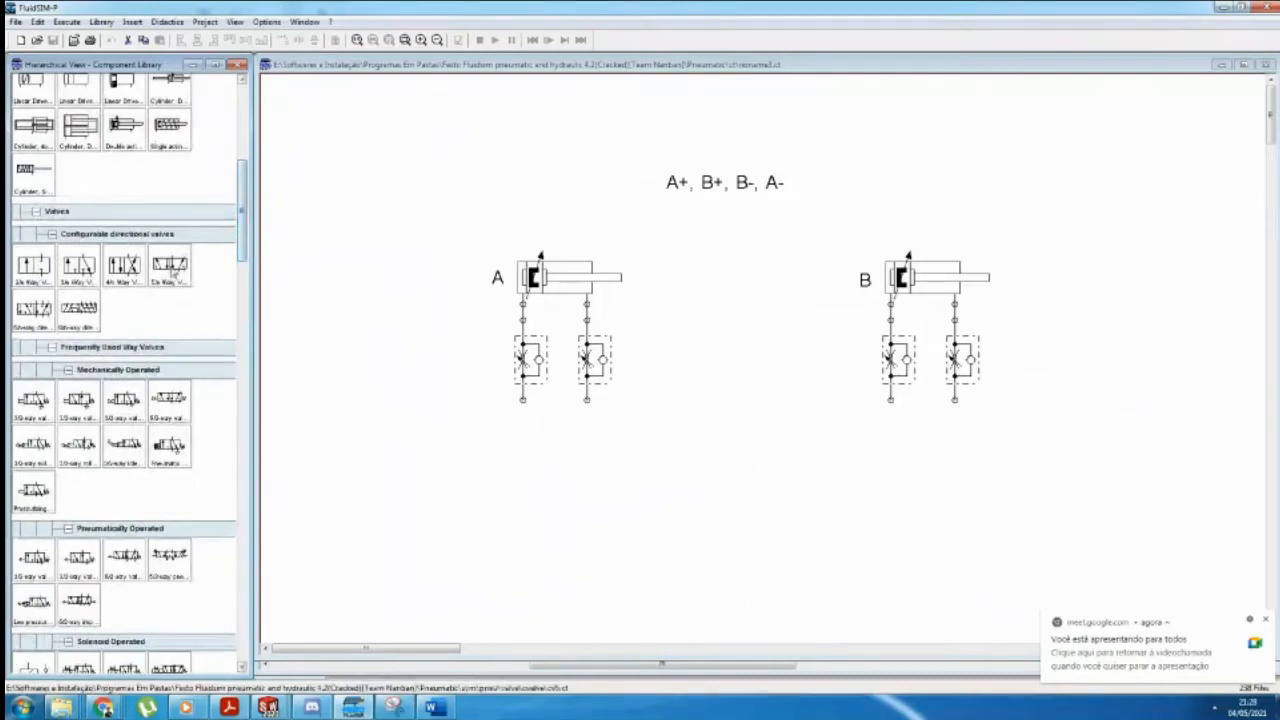
left_click_drag(172, 274, 547, 483)
double_click(539, 489)
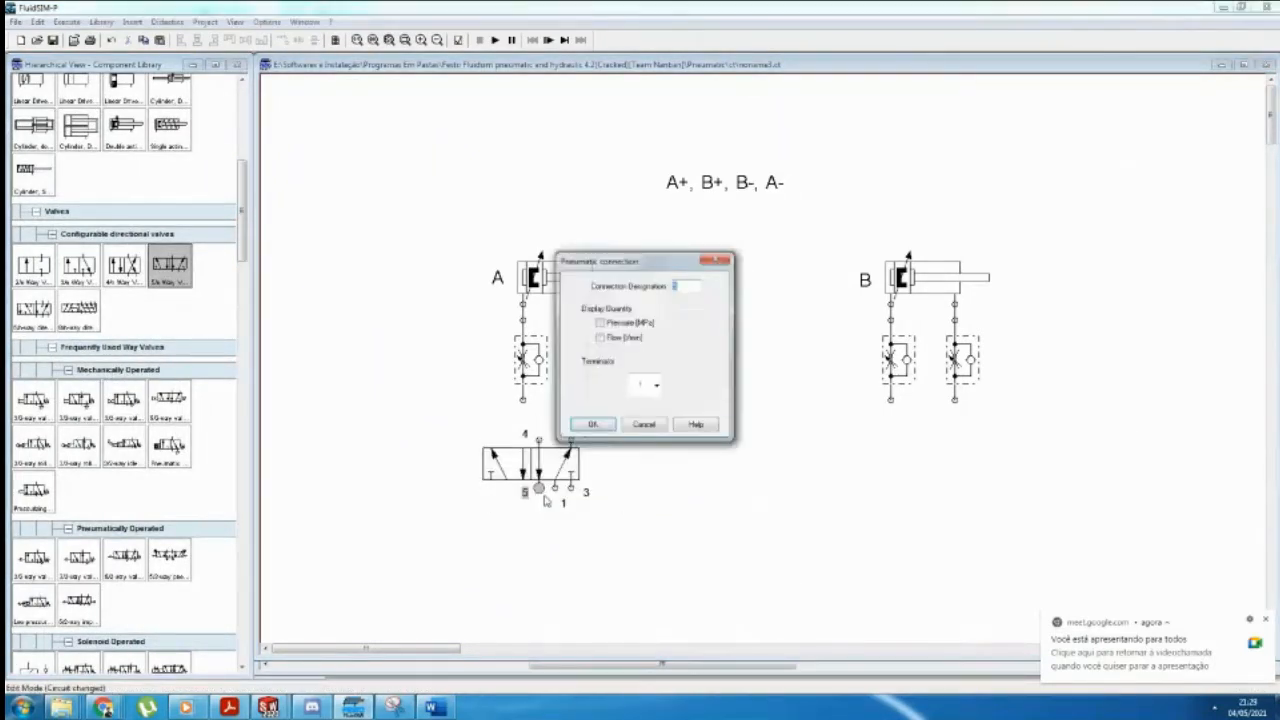
left_click(656, 385)
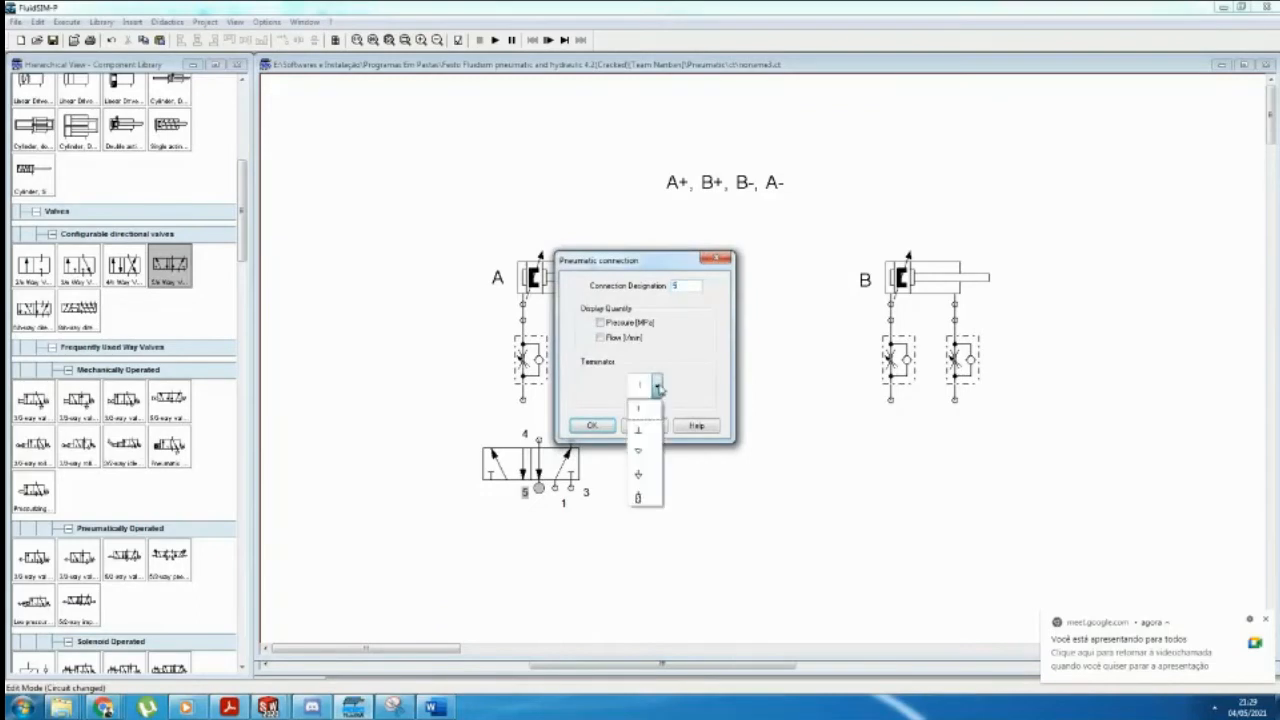
left_click(638, 500)
left_click(600, 426)
double_click(571, 488)
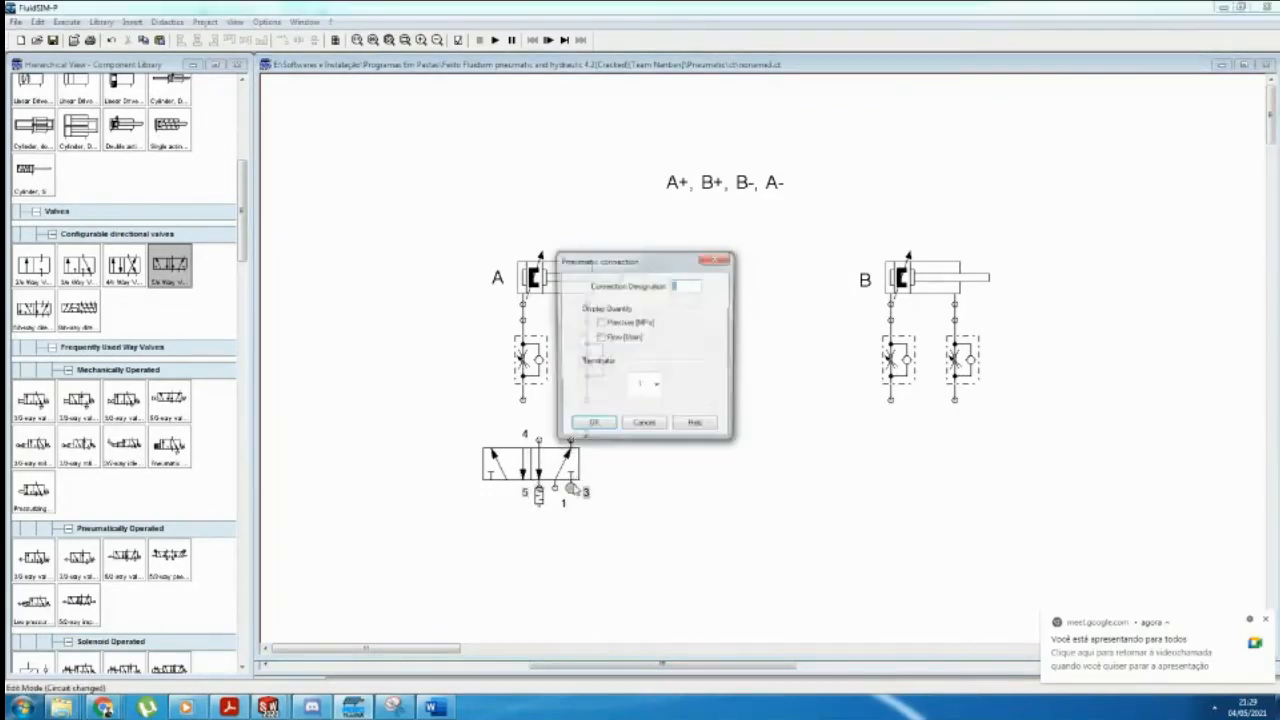
left_click(656, 385)
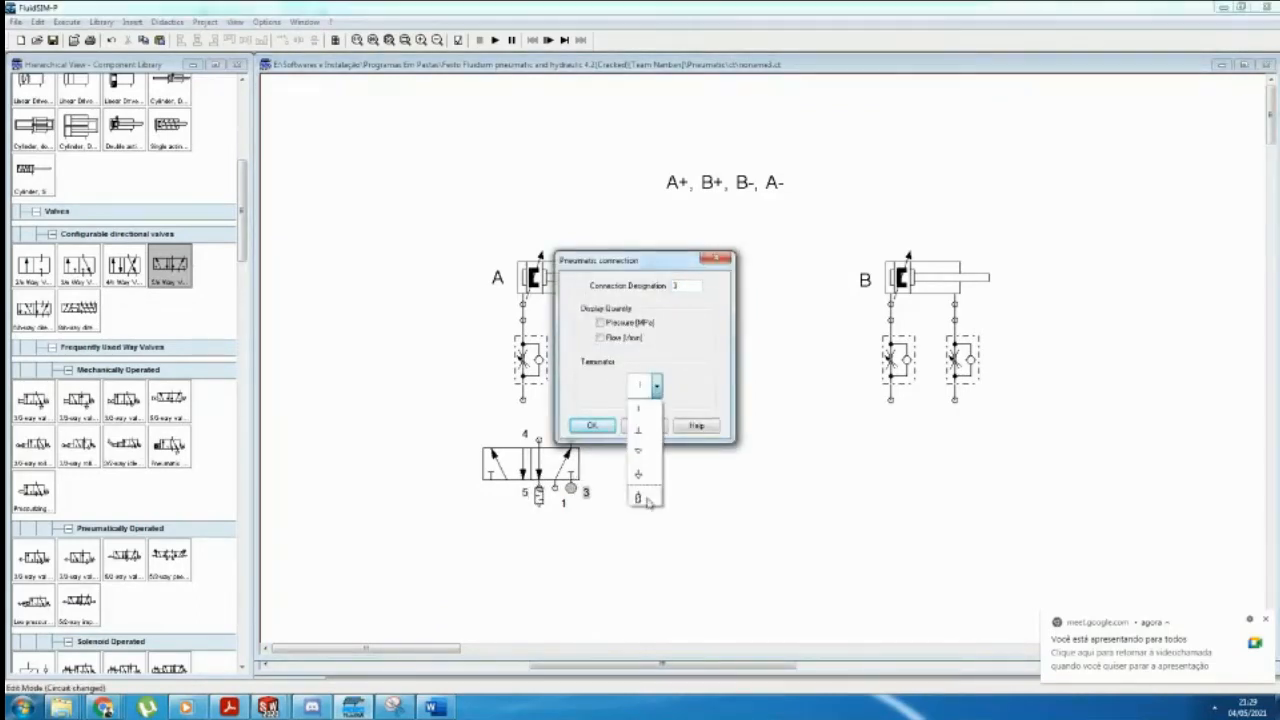
left_click(645, 499)
left_click(598, 426)
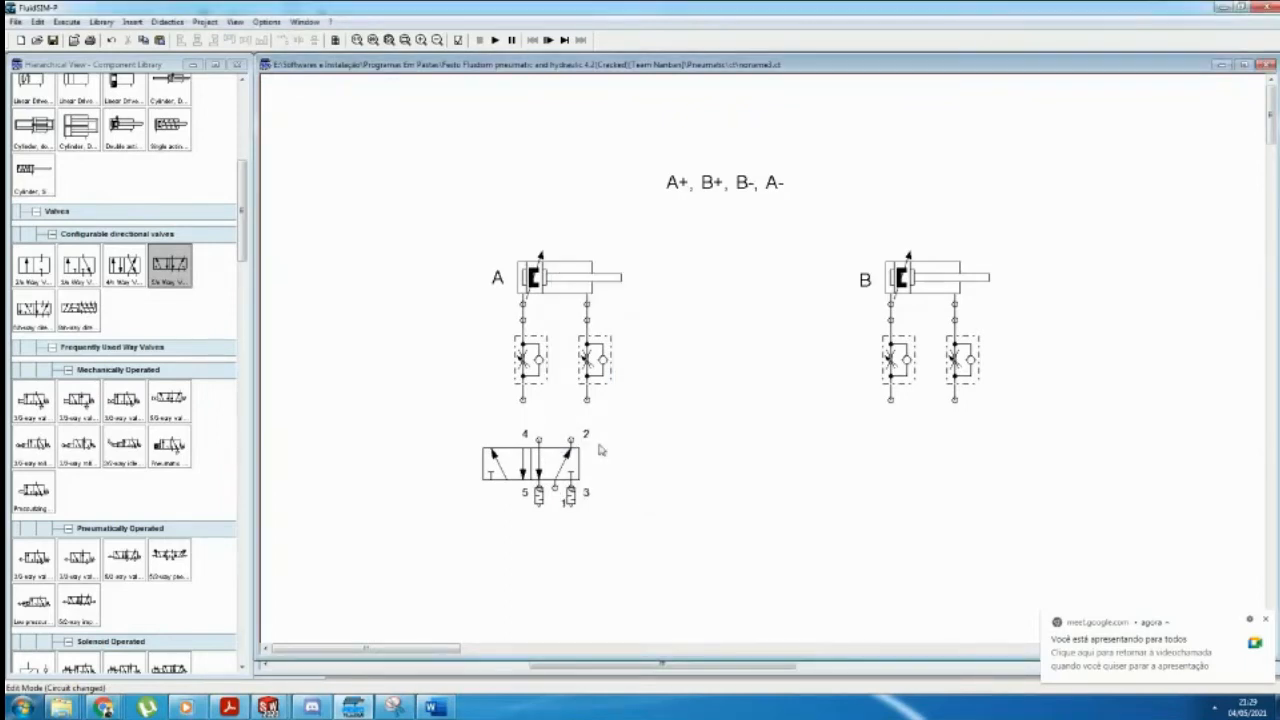
Step: Connect the 5/n-way valve's ports 2 and 4 to cylinder A's flow control valves and give it pneumatic actuation on both sides
left_click_drag(570, 438, 587, 400)
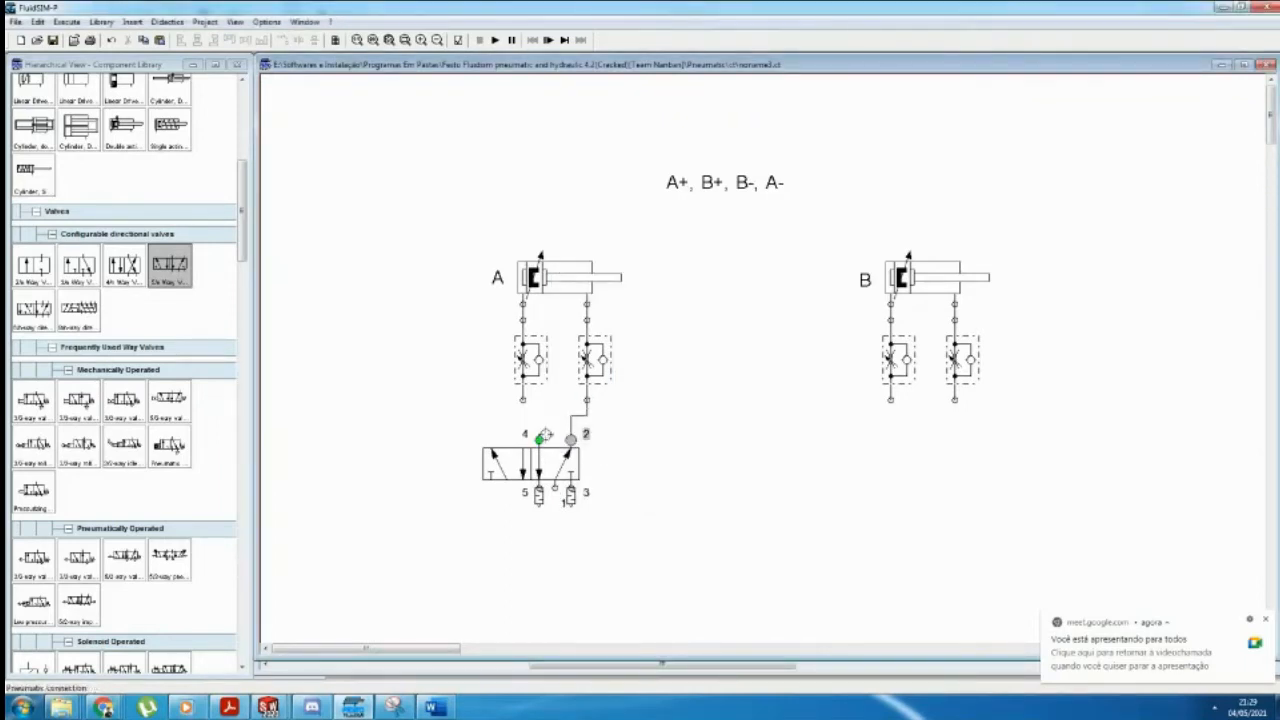
left_click_drag(540, 436, 522, 400)
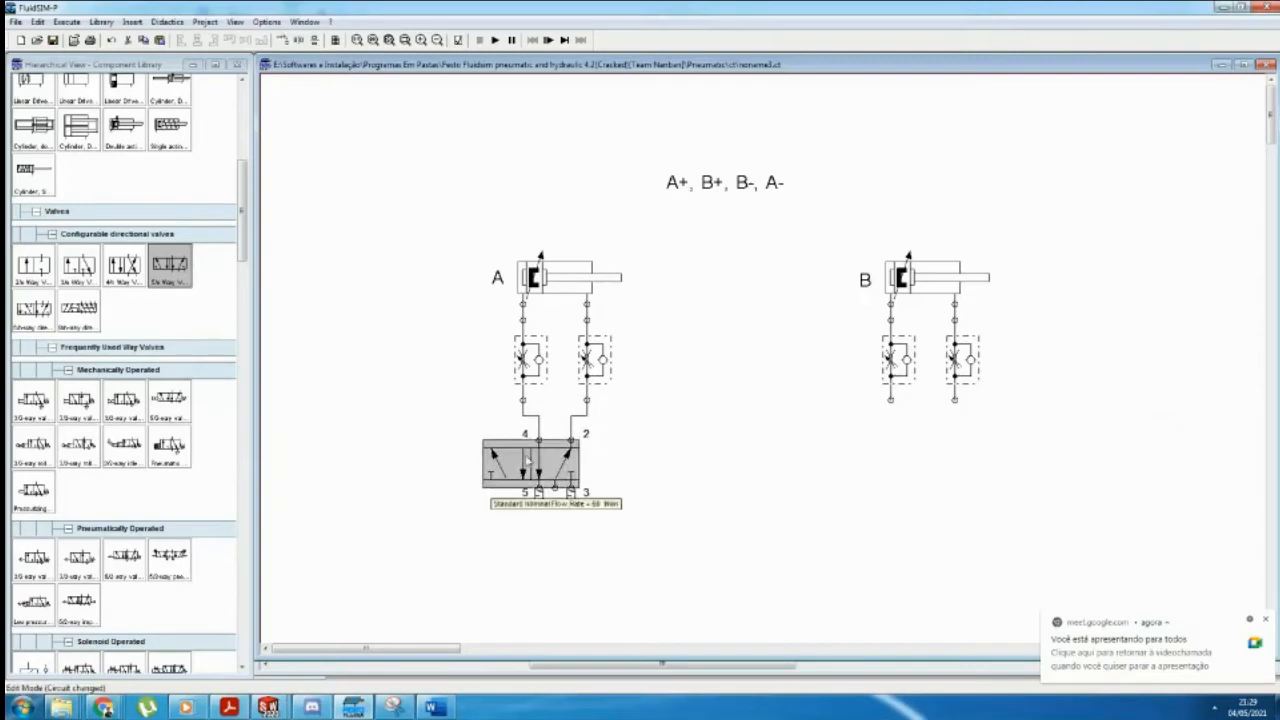
double_click(528, 461)
left_click(553, 357)
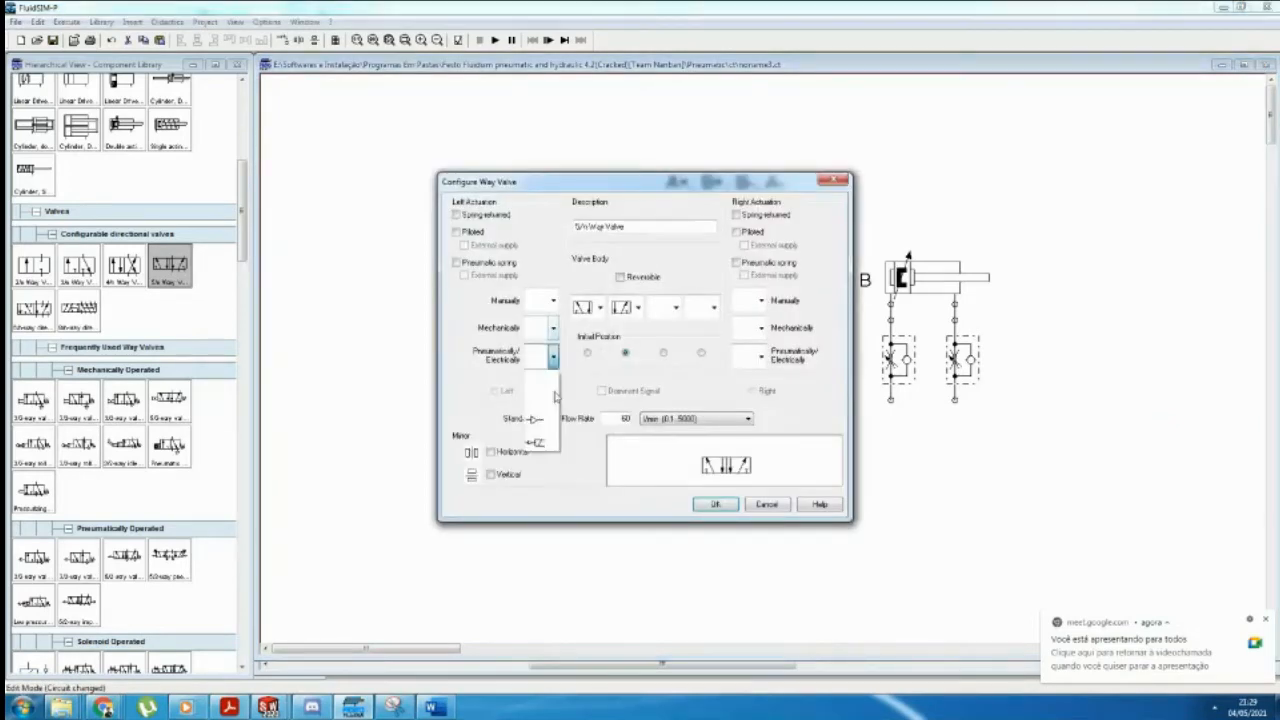
left_click(535, 418)
left_click(761, 357)
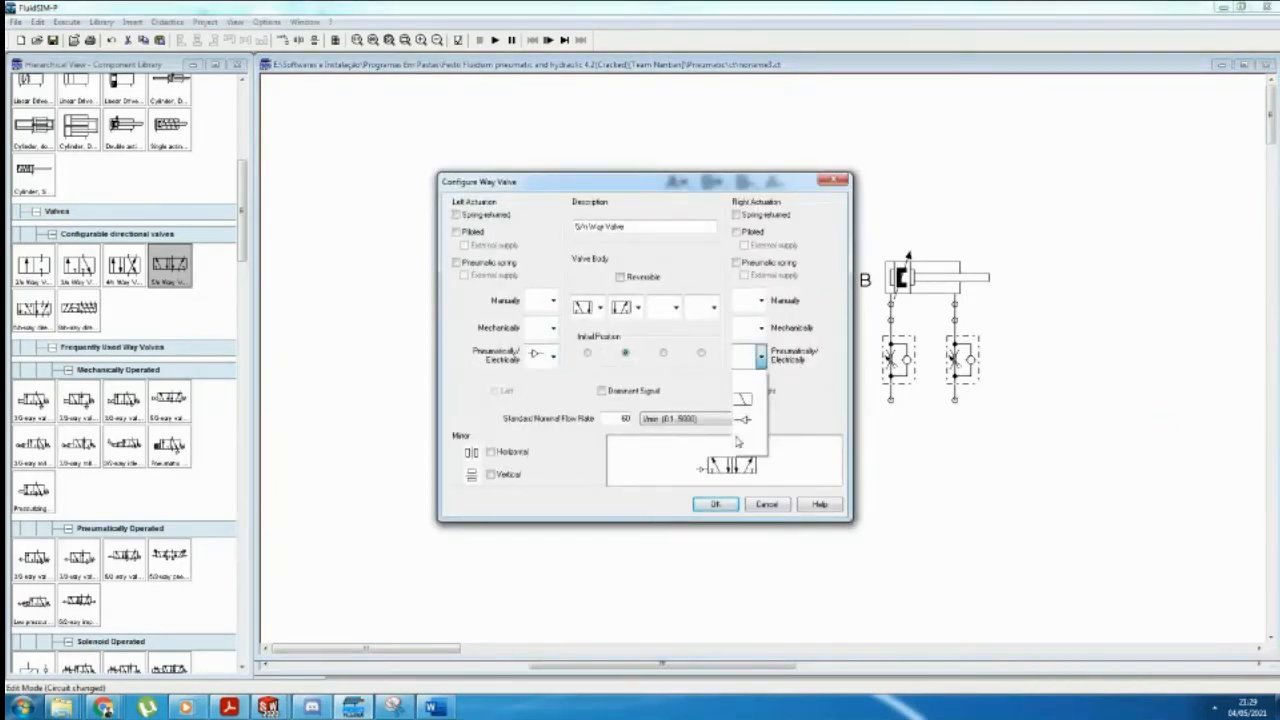
left_click(742, 419)
left_click(716, 504)
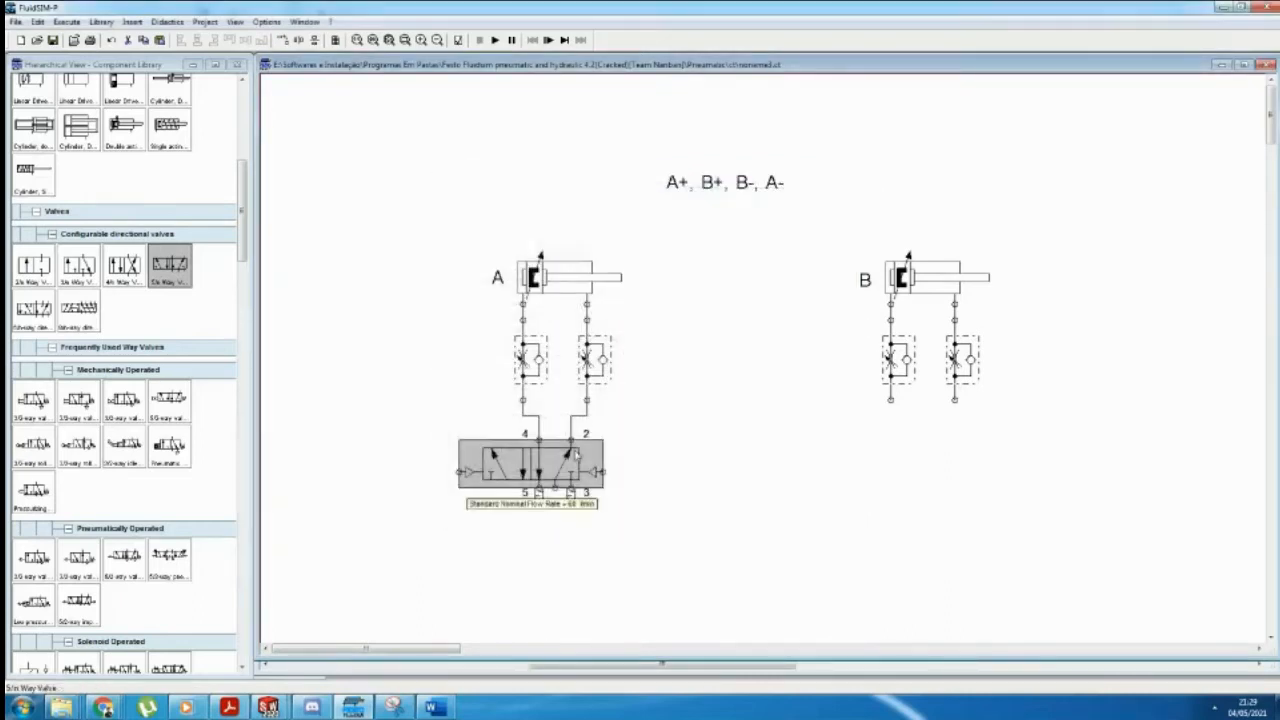
Step: Copy cylinder A's 5/n-way valve below cylinder B and connect its ports 2 and 4 to cylinder B's flow control valves
key("ctrl+c")
key("ctrl+v")
left_click_drag(750, 398, 870, 478)
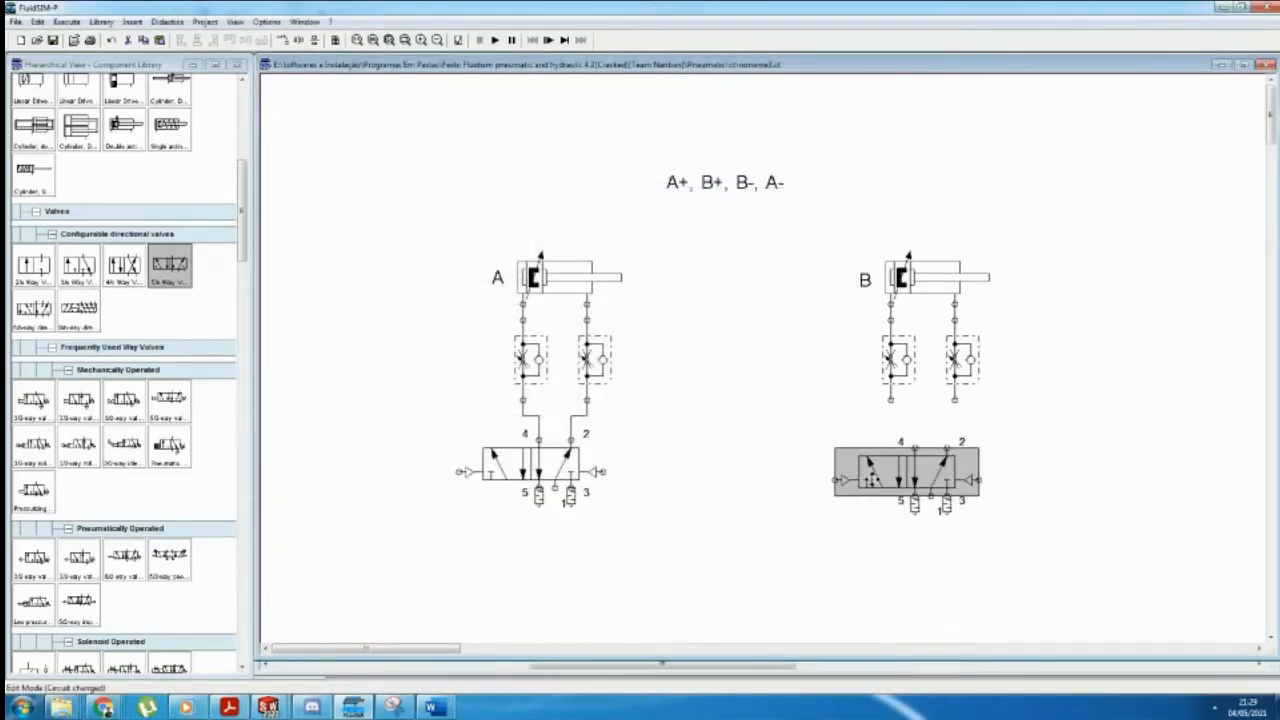
left_click(966, 411)
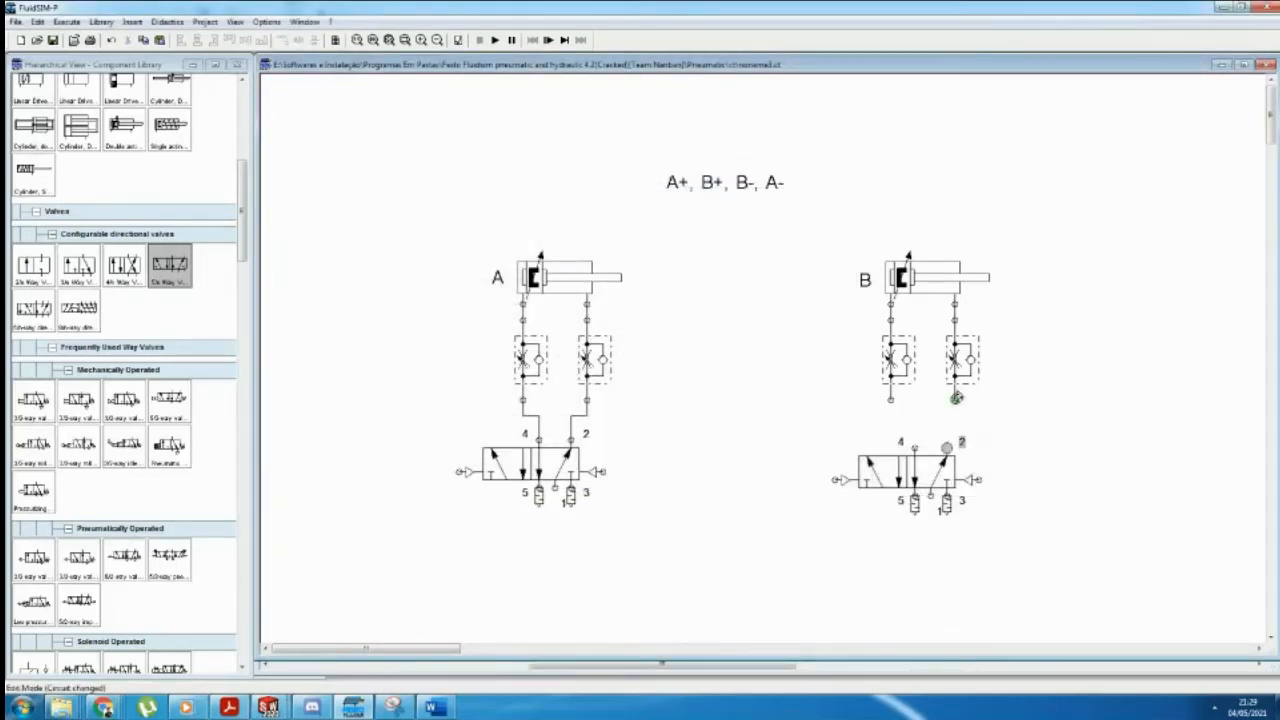
mouse_move(954, 399)
left_mouse_down()
mouse_move(946, 444)
mouse_move(890, 399)
left_mouse_up()
Step: Duplicate cylinder B's 5/n-way valve and place the copy unconnected, centred well below the two cylinder circuits
left_click(905, 468)
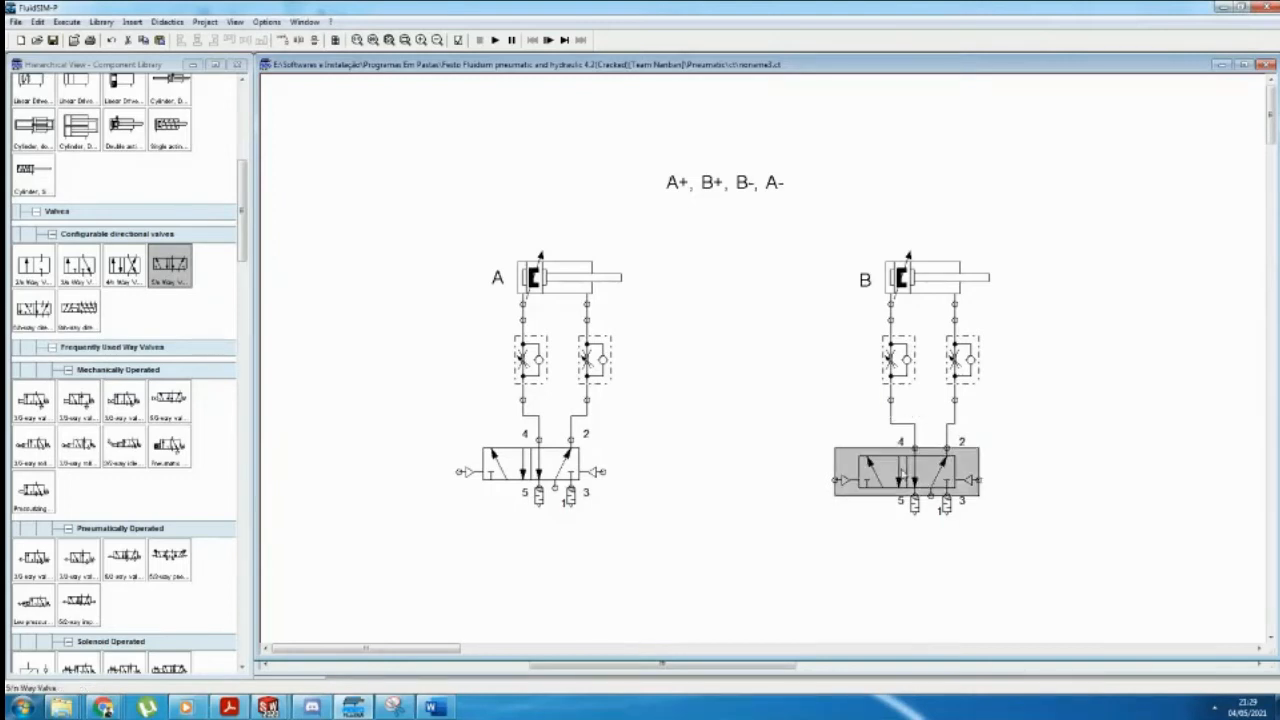
key("ctrl+c")
key("ctrl+v")
scroll(906, 484, "down", 4)
scroll(838, 455, "up", 1)
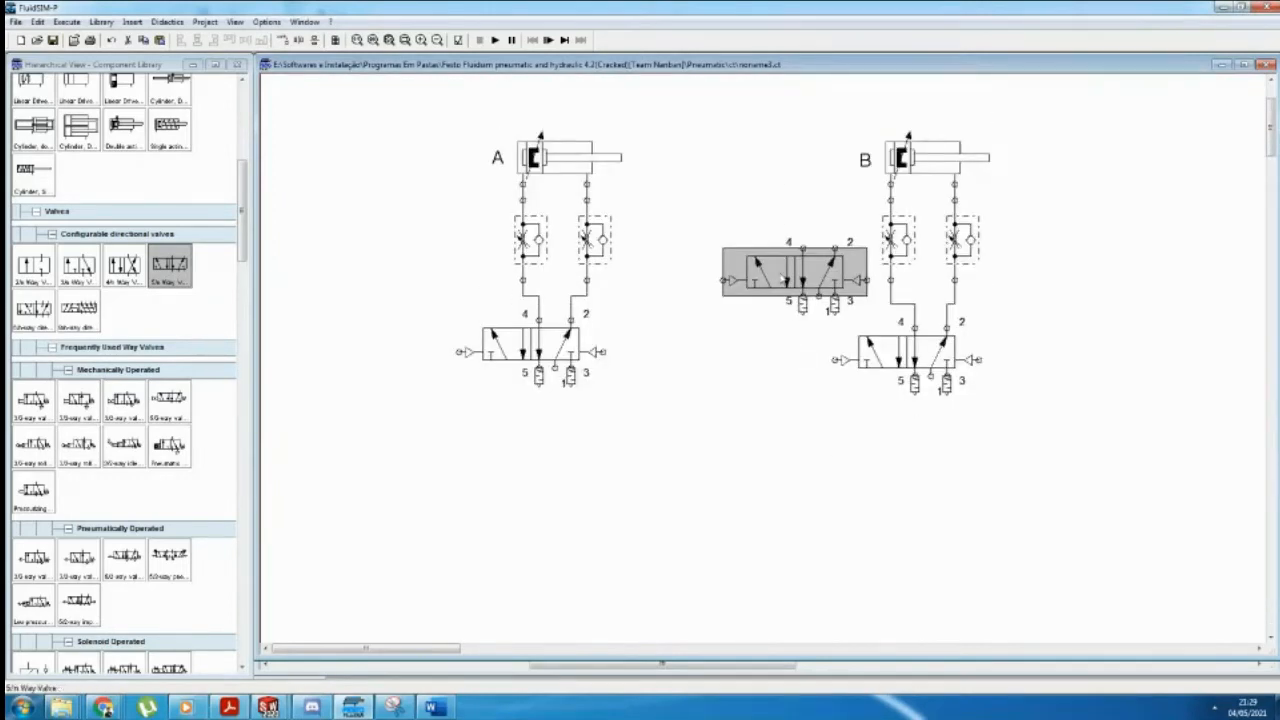
left_click_drag(777, 273, 678, 553)
scroll(709, 431, "up", 2)
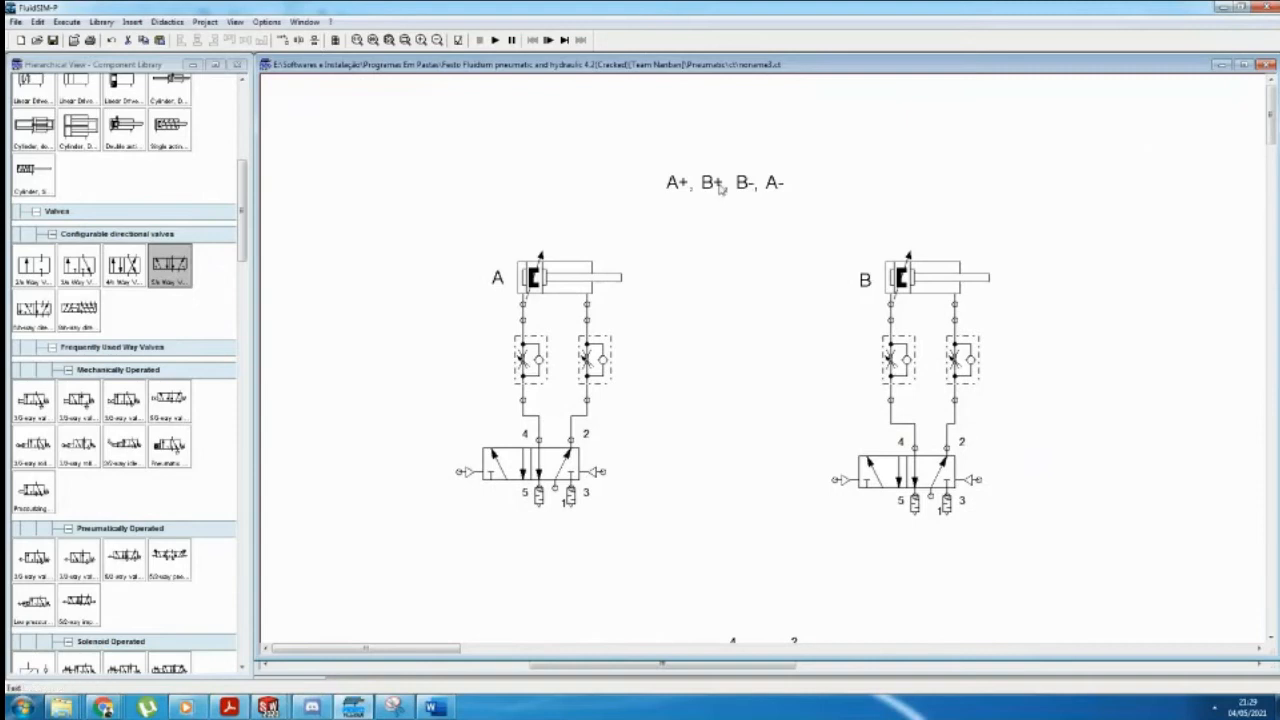
Step: Lower the sequence text slightly and add actuating labels A0 (0 to 0 mm) and A1 to cylinder A, B0 and B1 to cylinder B
left_click(725, 207)
double_click(580, 278)
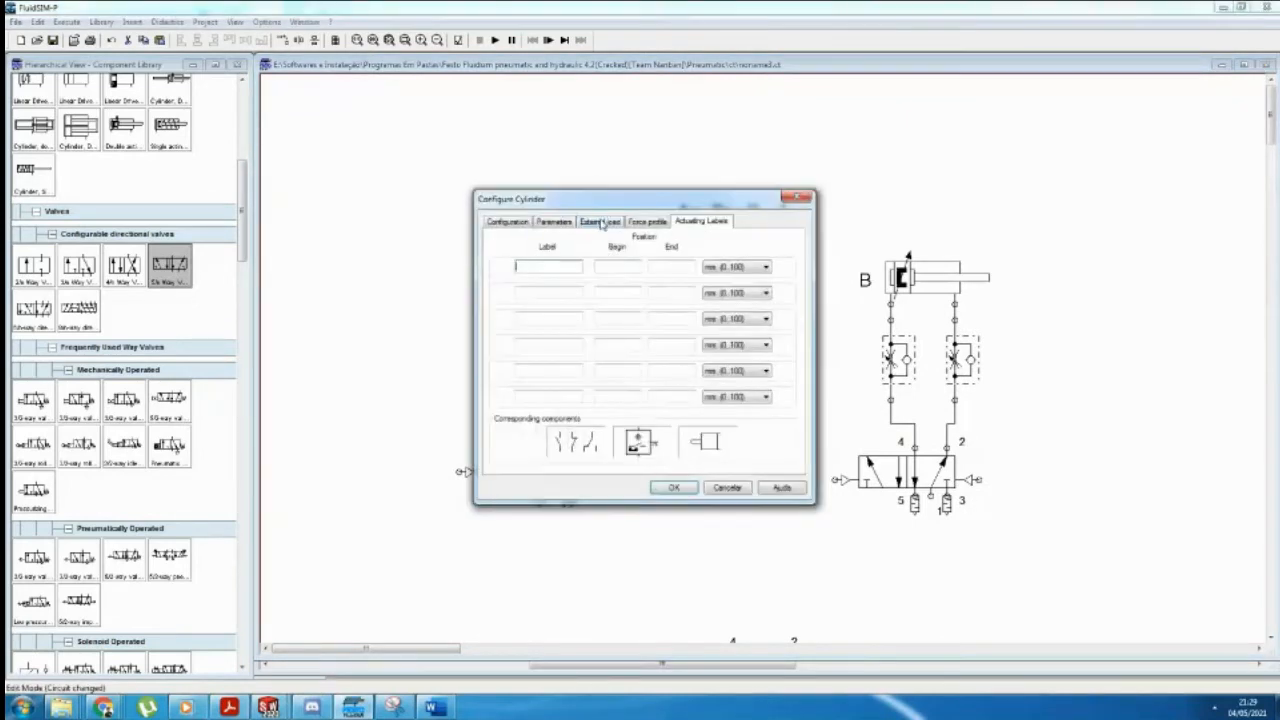
type("a0")
key("Tab")
key("Tab")
key("Tab")
key("Tab")
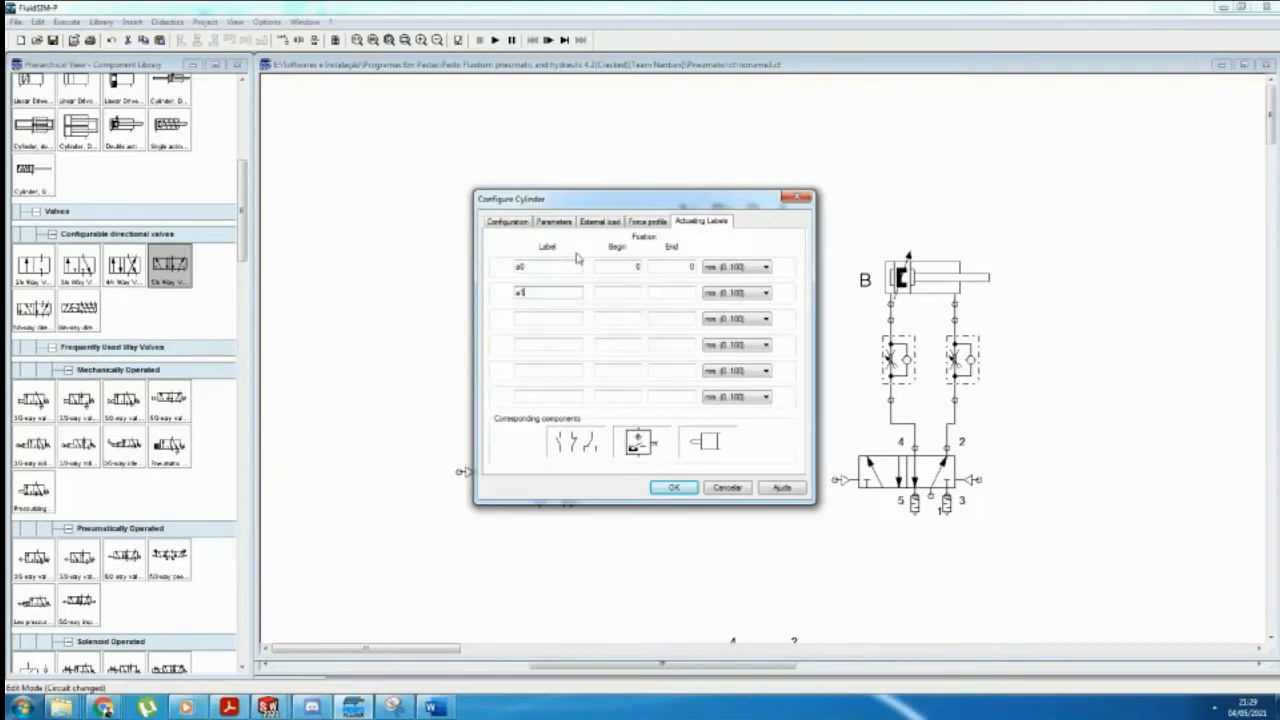
key("Tab")
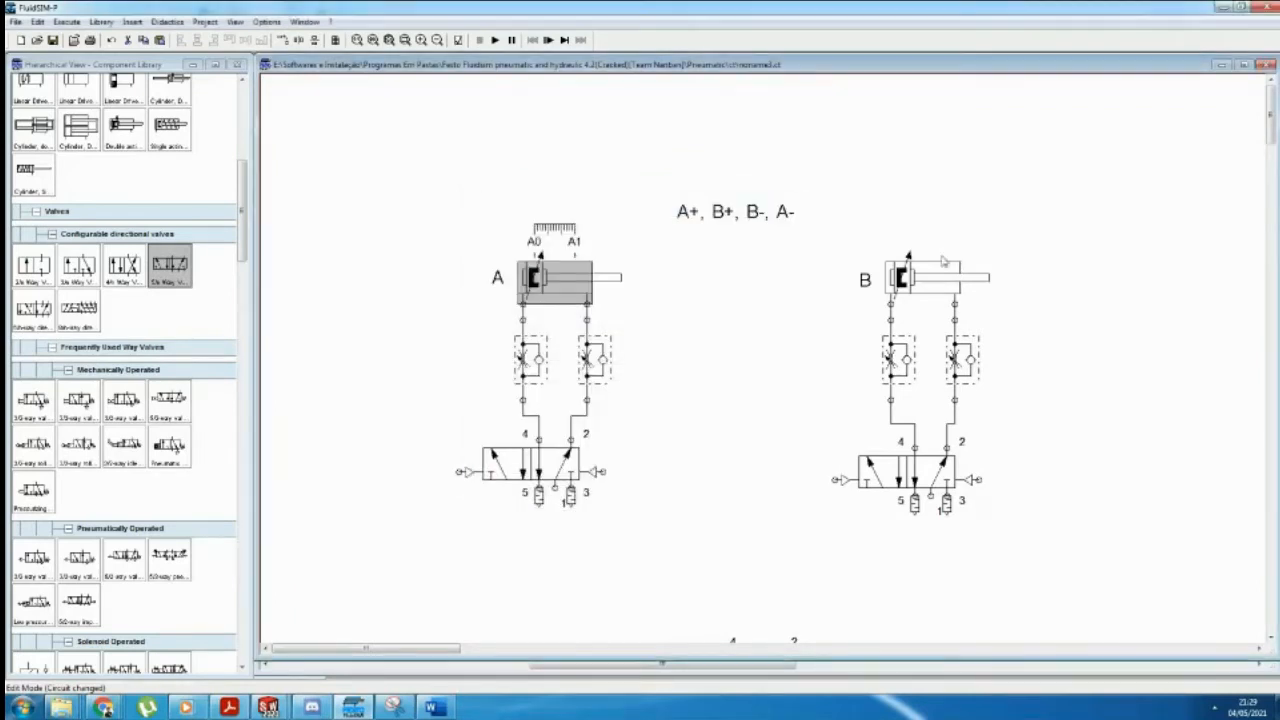
double_click(985, 278)
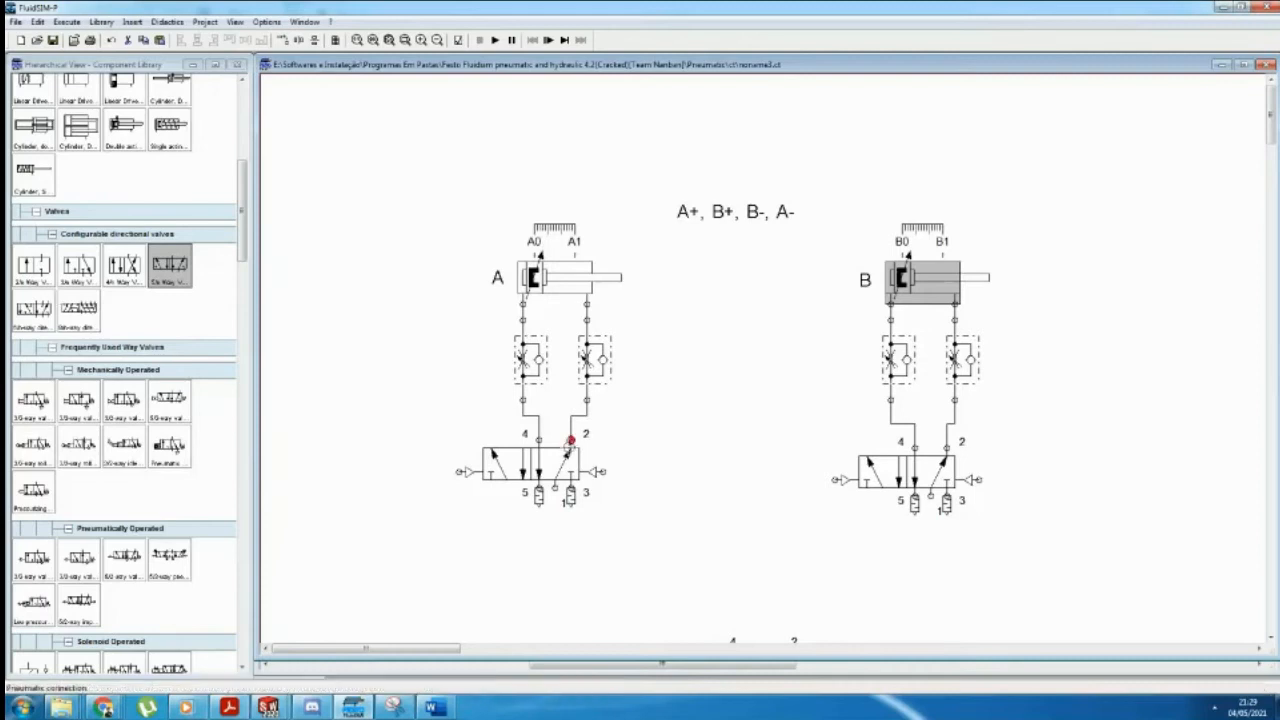
scroll(513, 398, "down", 1)
scroll(513, 398, "down", 1)
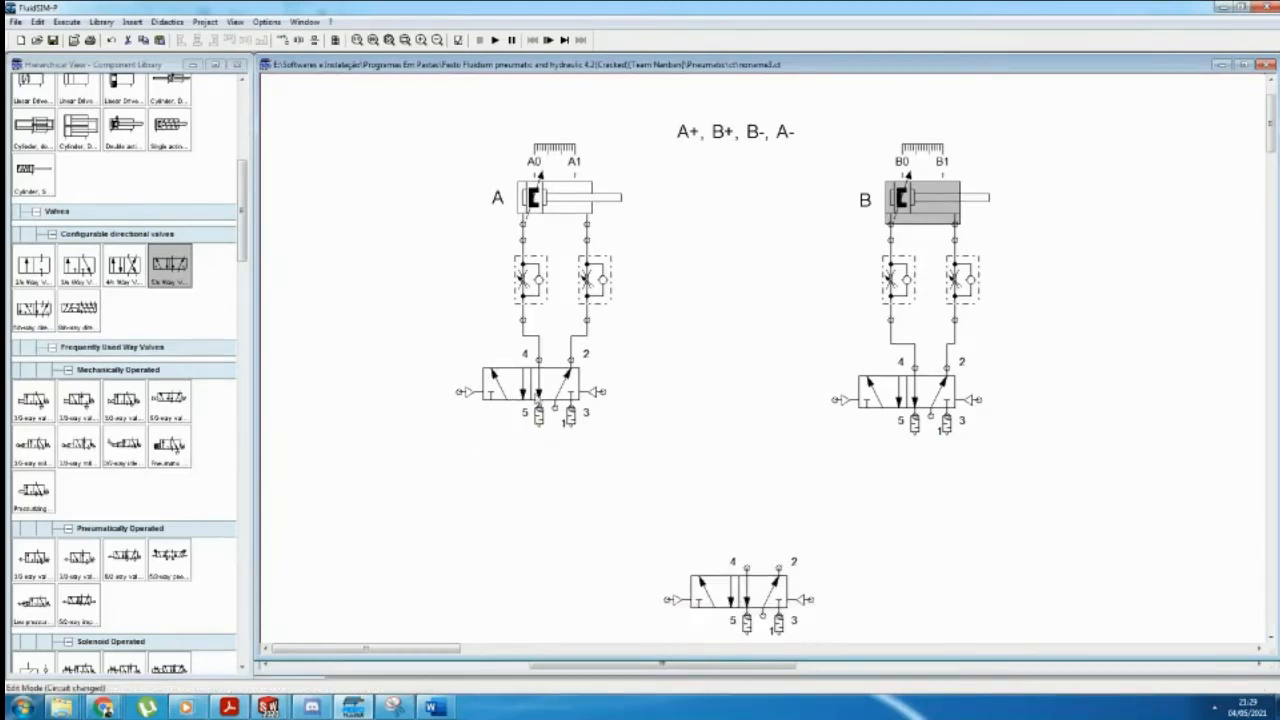
left_click_drag(35, 263, 497, 520)
key("Delete")
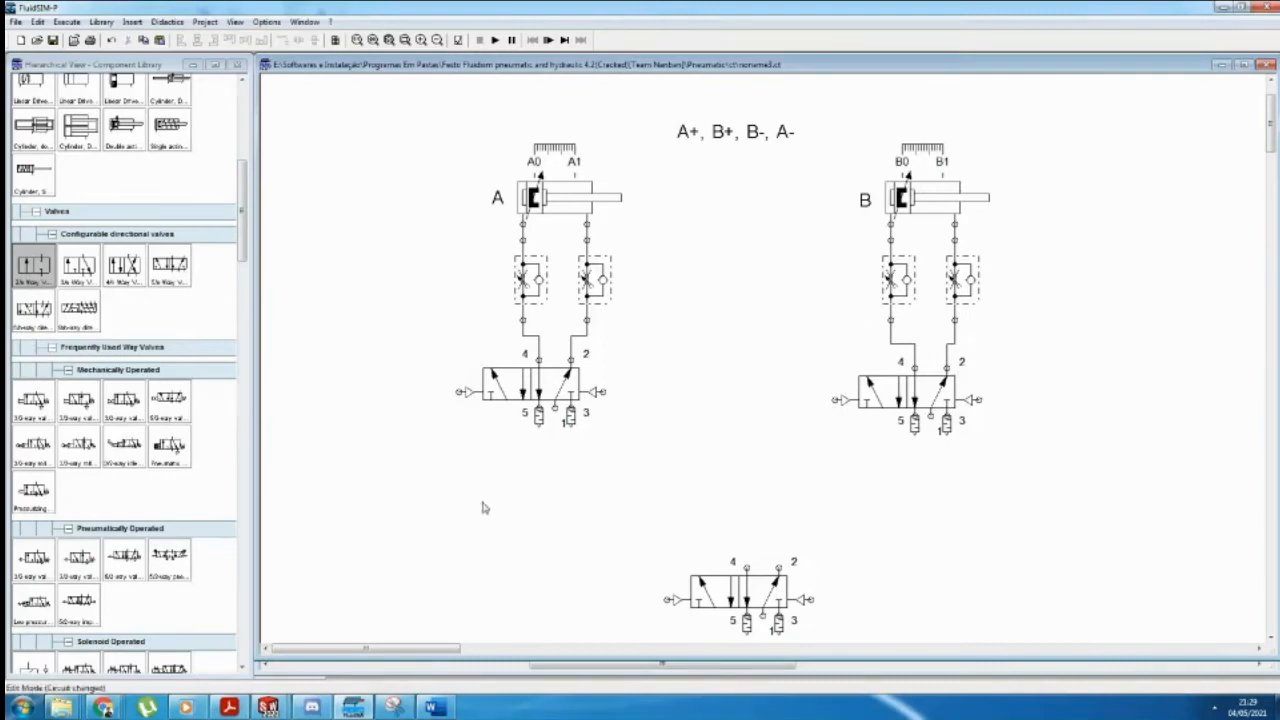
Step: Place a configurable 3/n-way valve below cylinder A's 5/n-way valve and set a silencer terminator on its port 3
left_click_drag(80, 265, 493, 499)
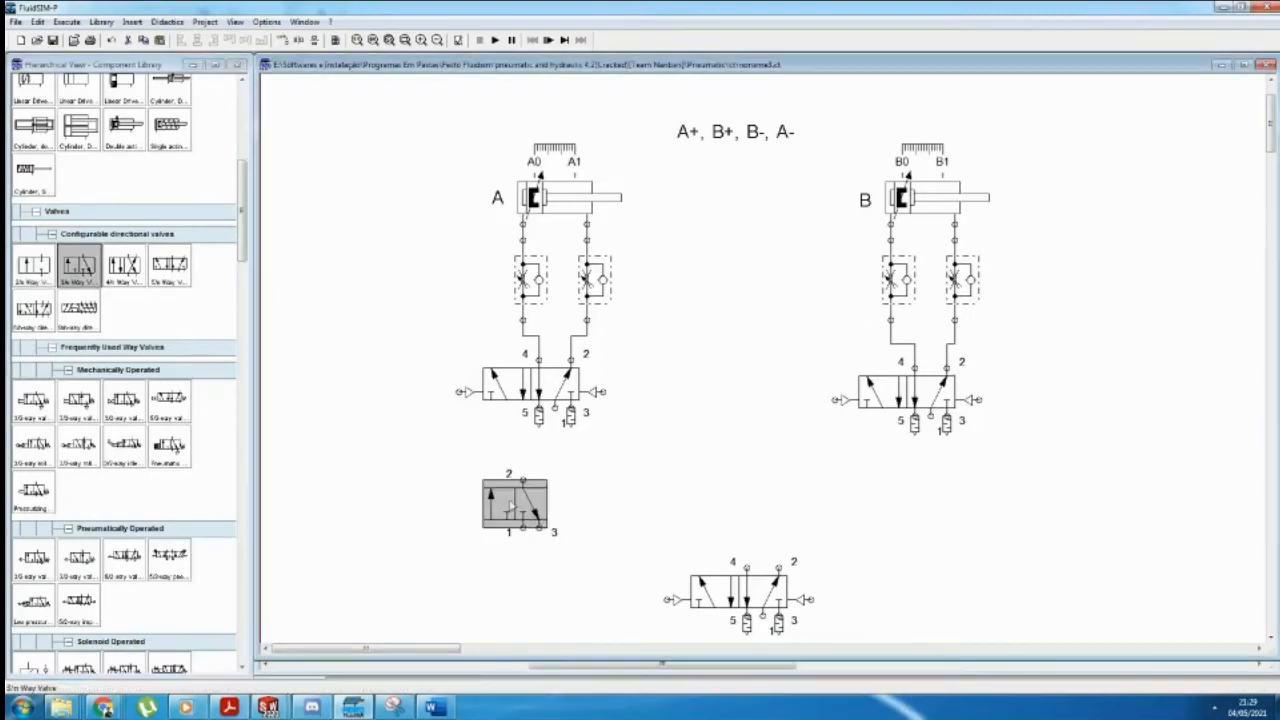
left_click(537, 528)
double_click(537, 528)
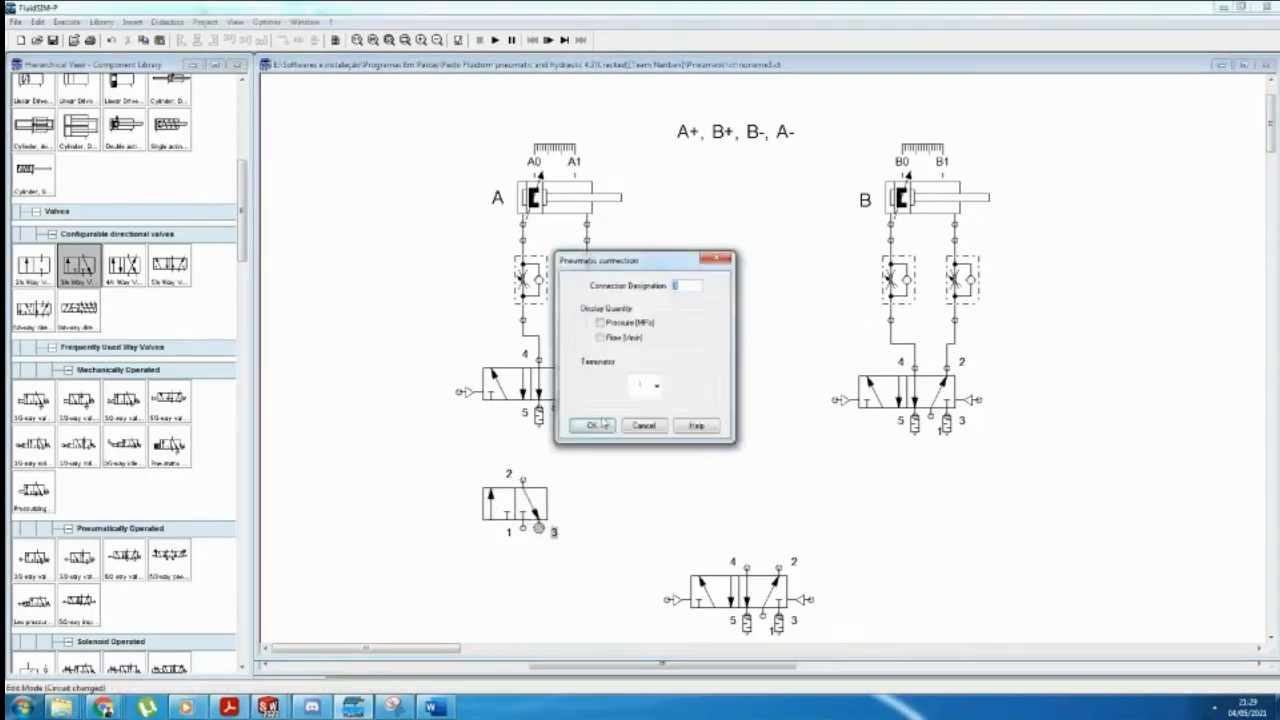
left_click(655, 387)
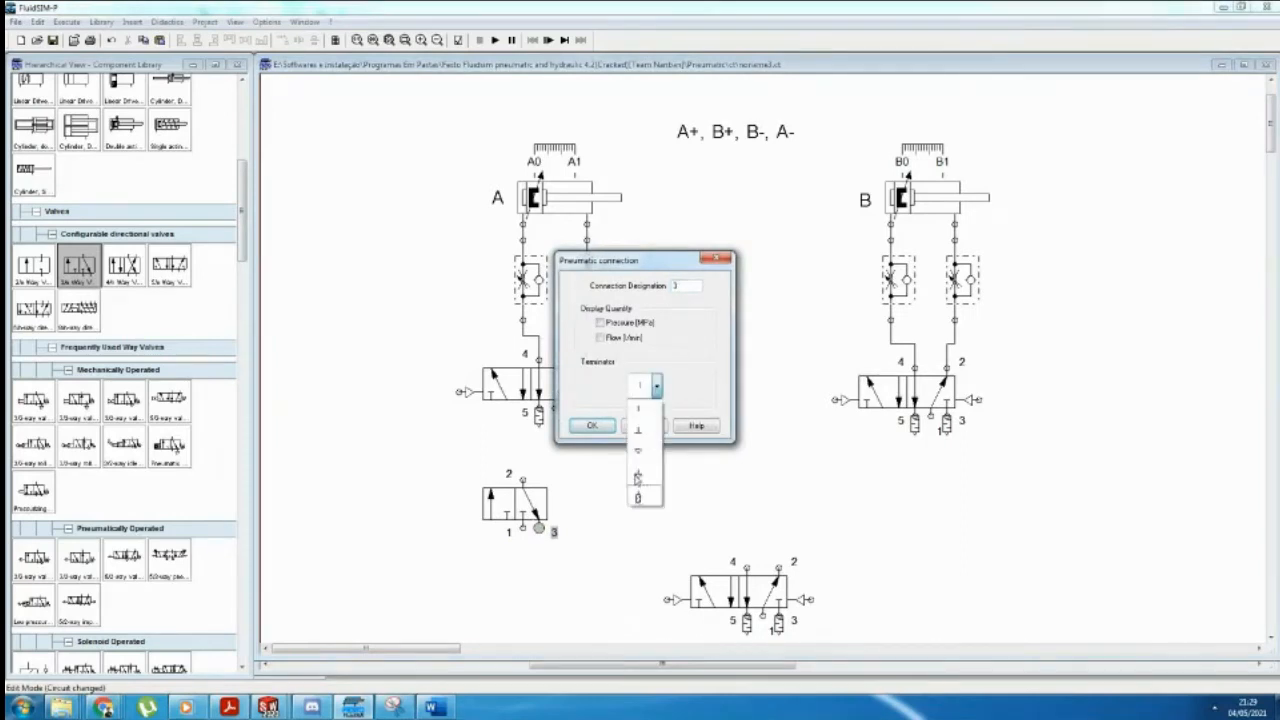
left_click(637, 479)
left_click(592, 425)
Step: Configure the 3/n-way valve with mechanical roller actuation on the left side and spring return on the right side
double_click(515, 500)
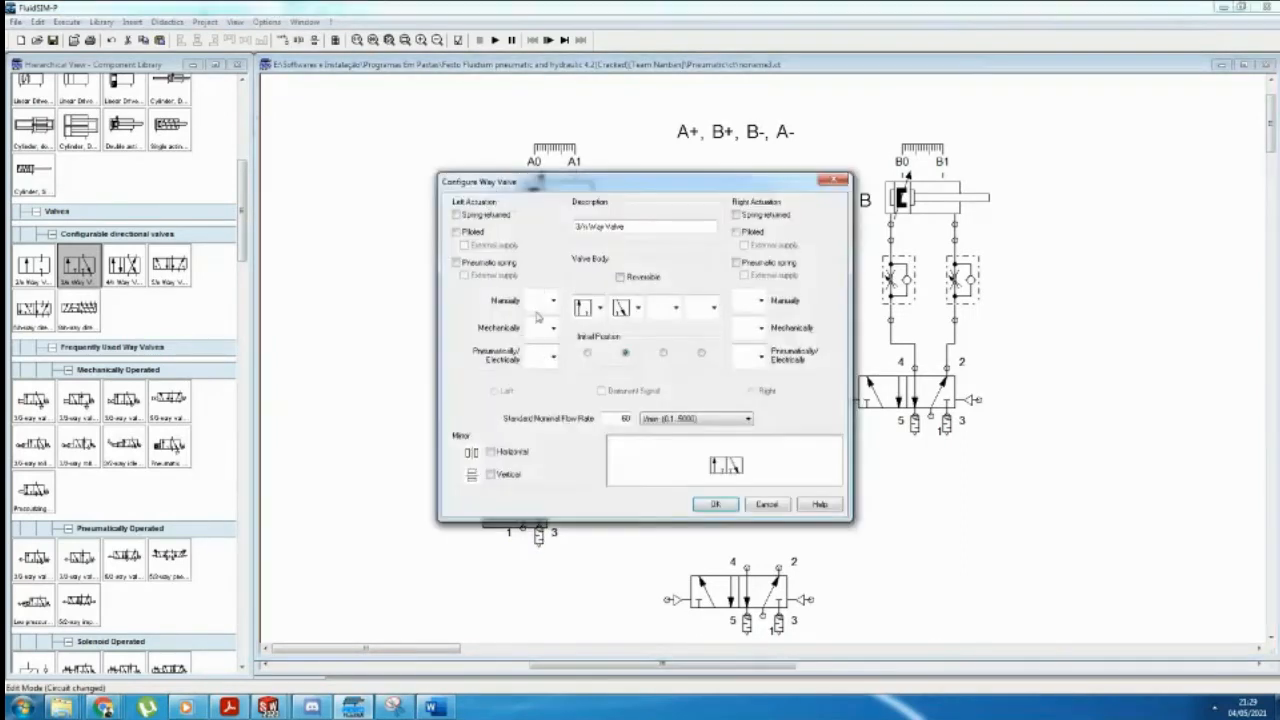
left_click(552, 332)
left_click(540, 394)
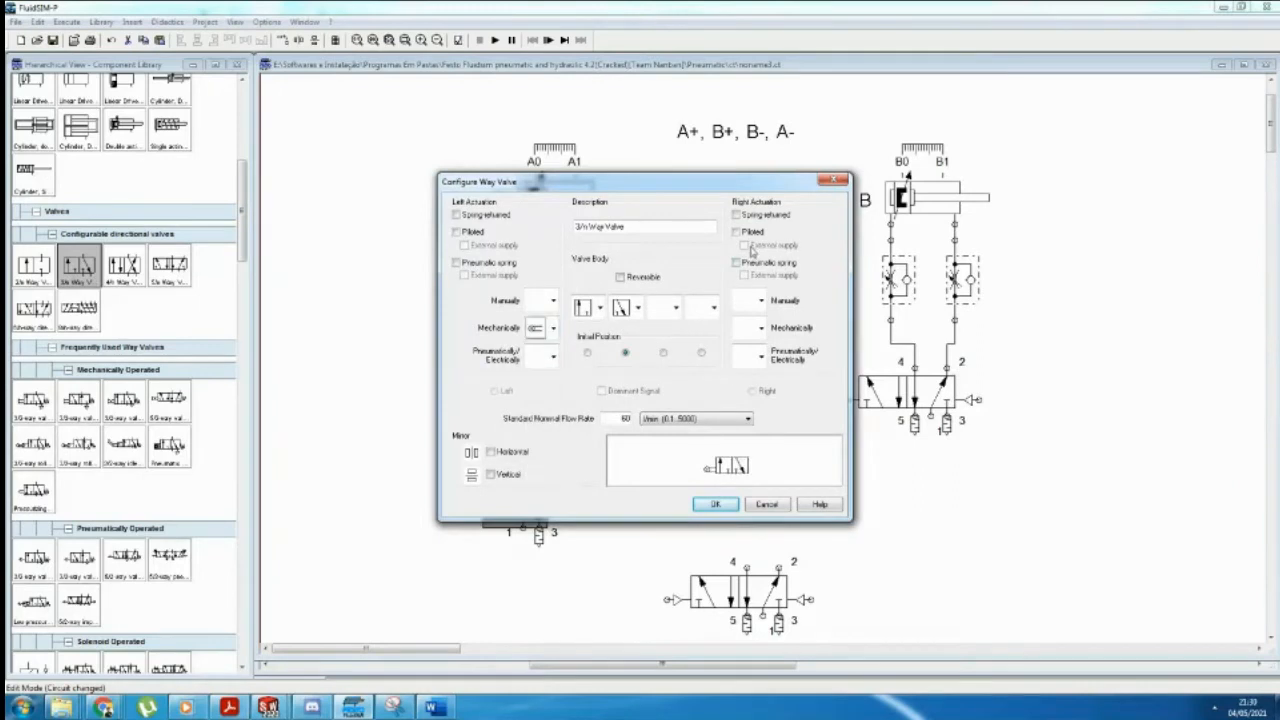
left_click(738, 215)
left_click(712, 504)
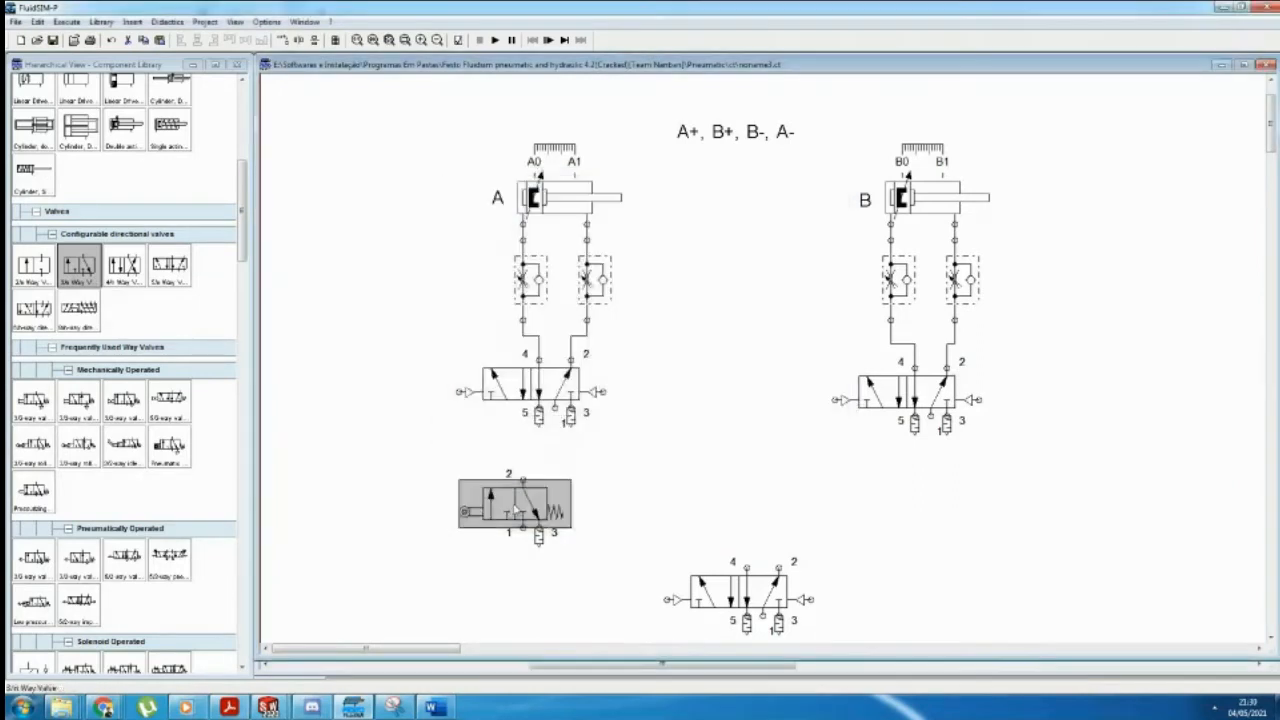
Step: Move the roller valve to the lower left of cylinder A's 5/n-way valve and label its mechanical connection A0
left_click_drag(465, 510, 370, 486)
double_click(368, 487)
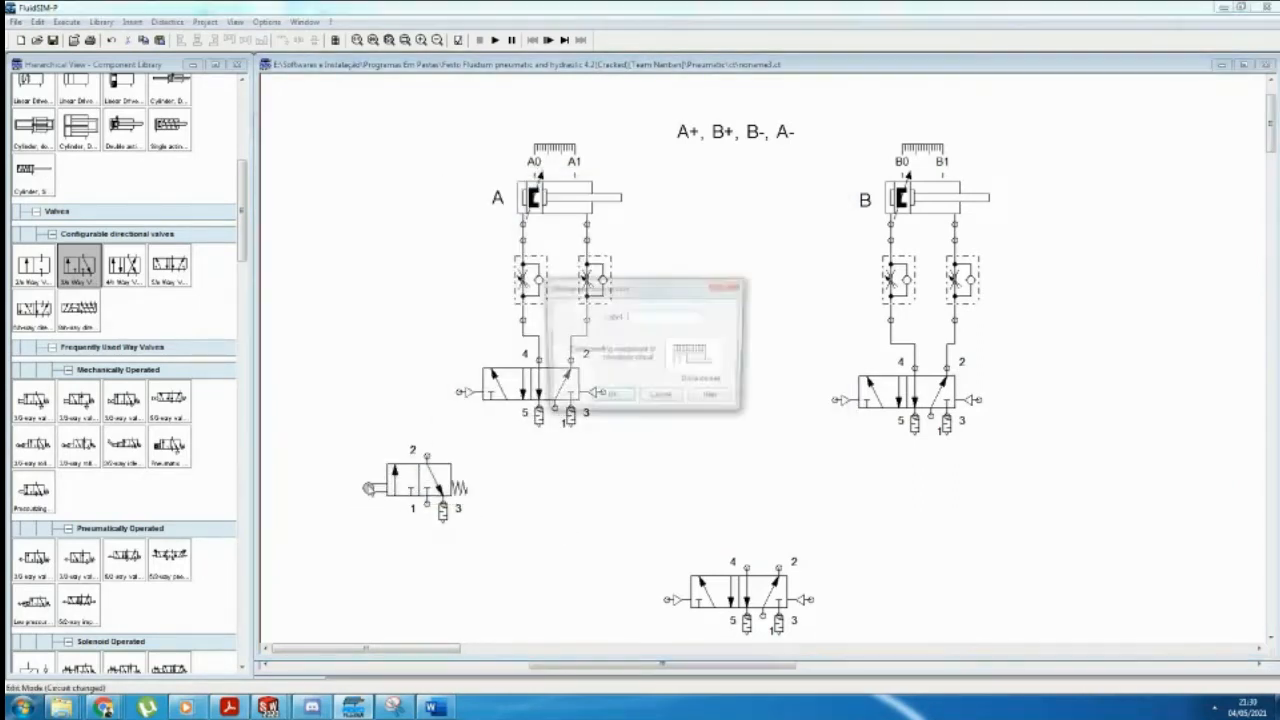
key("Return")
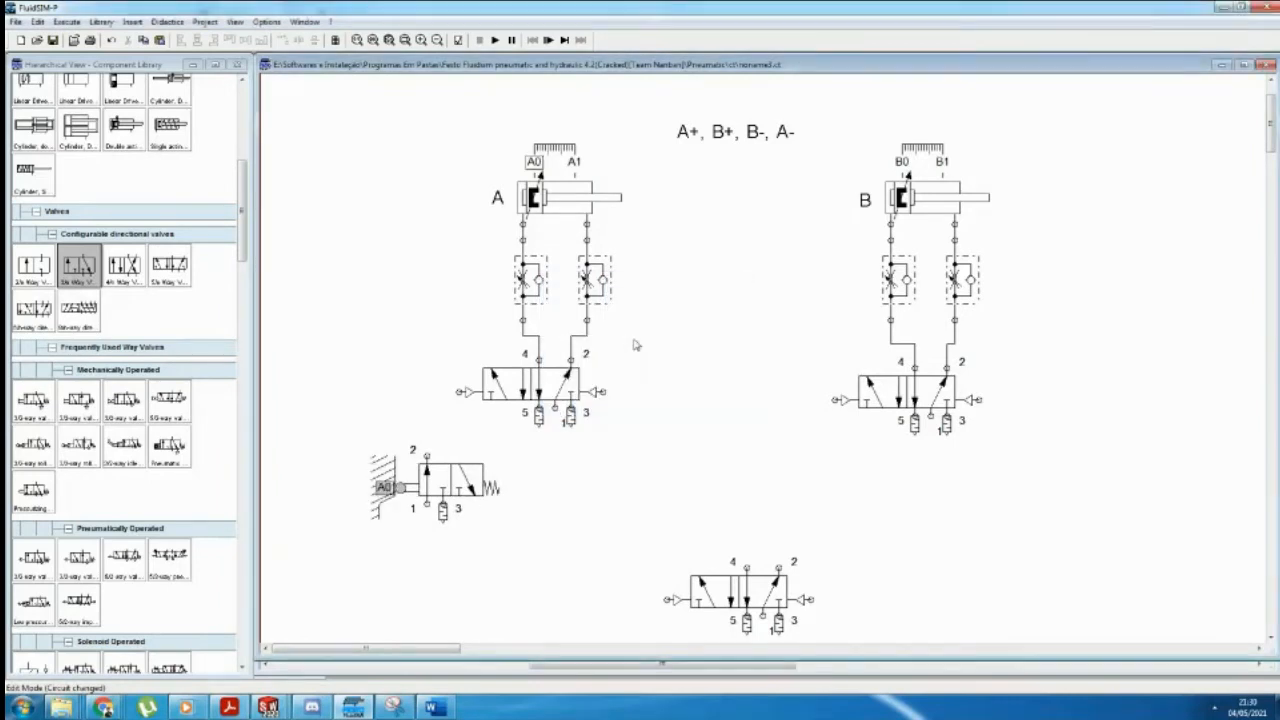
Step: Copy the A0 roller valve, place the copy below it, and label its mechanical connection A1
left_click(434, 486)
key("ctrl+c")
key("ctrl+v")
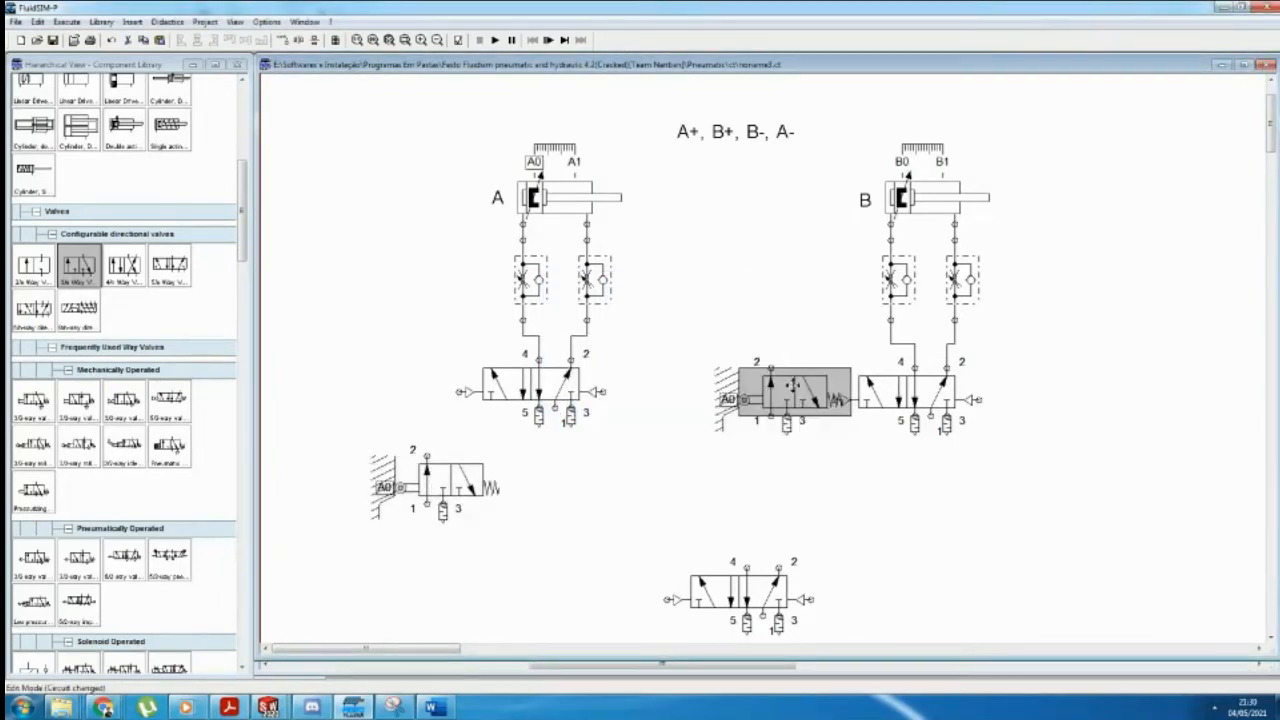
left_click_drag(792, 385, 389, 566)
double_click(346, 583)
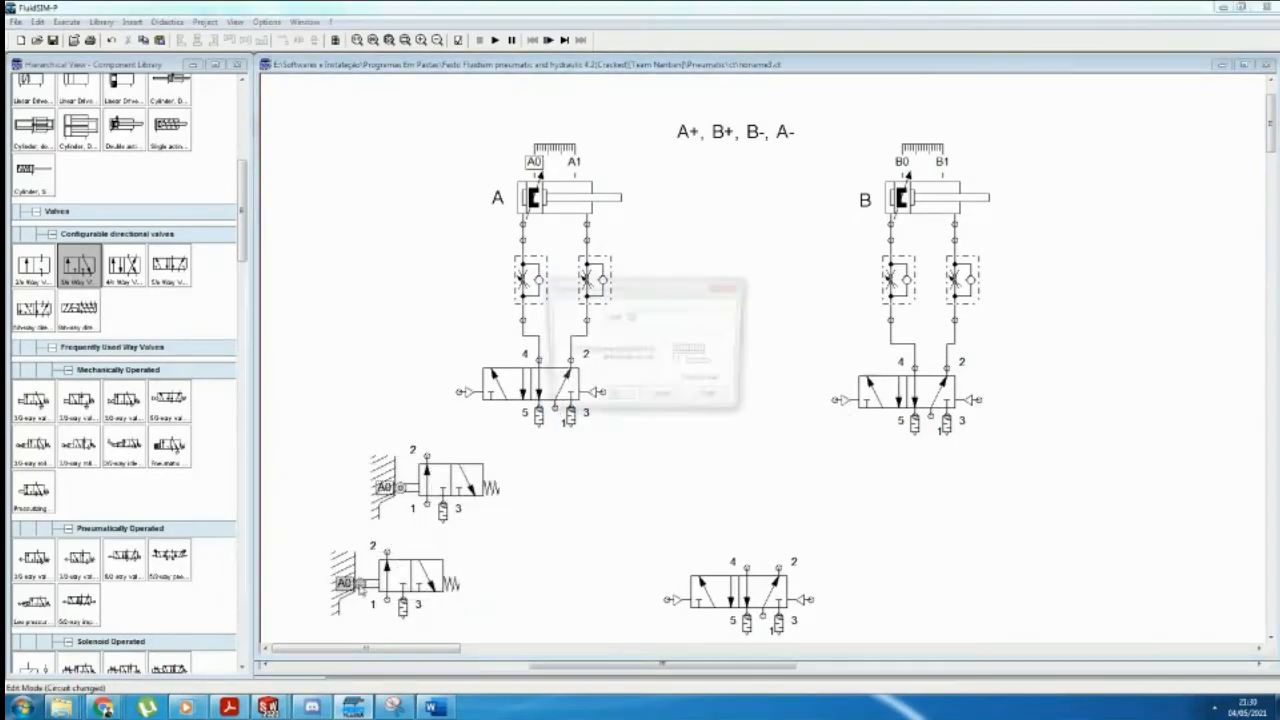
type("A1")
key("Return")
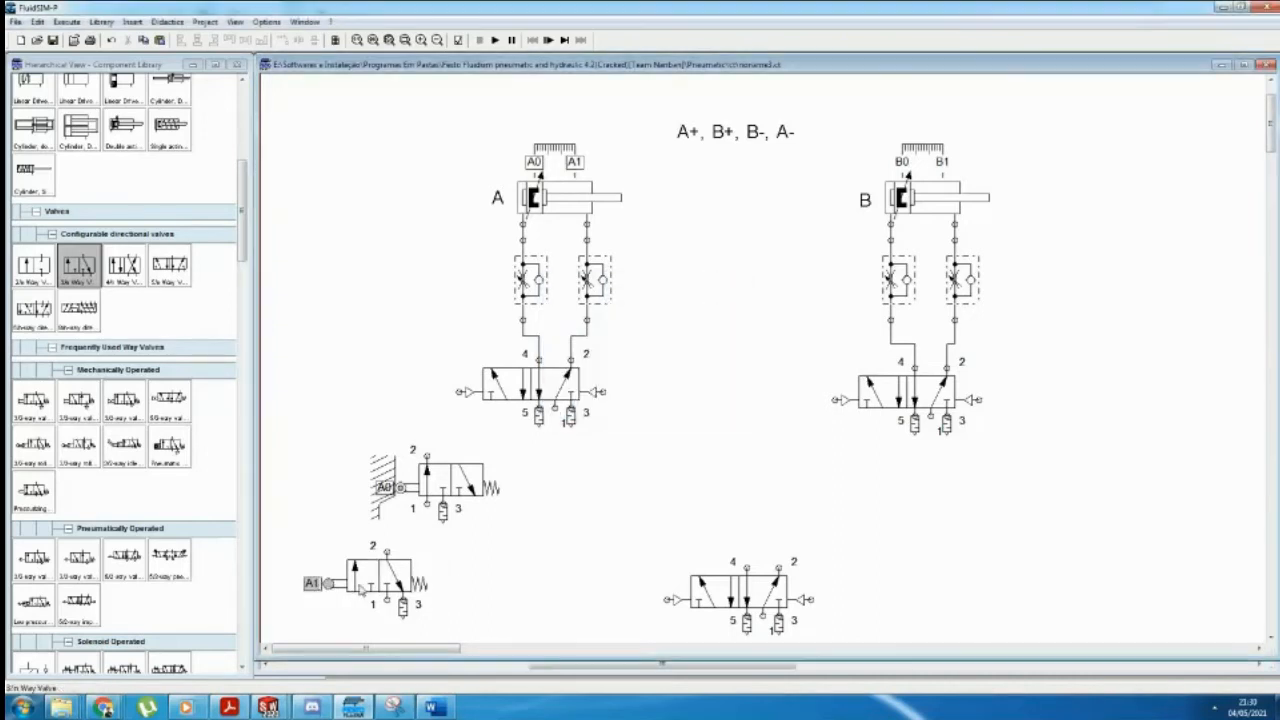
Step: Paste another roller valve, label its mechanical connection B0, and position it between the two cylinders' 5/n-way valves
key("ctrl+v")
double_click(744, 414)
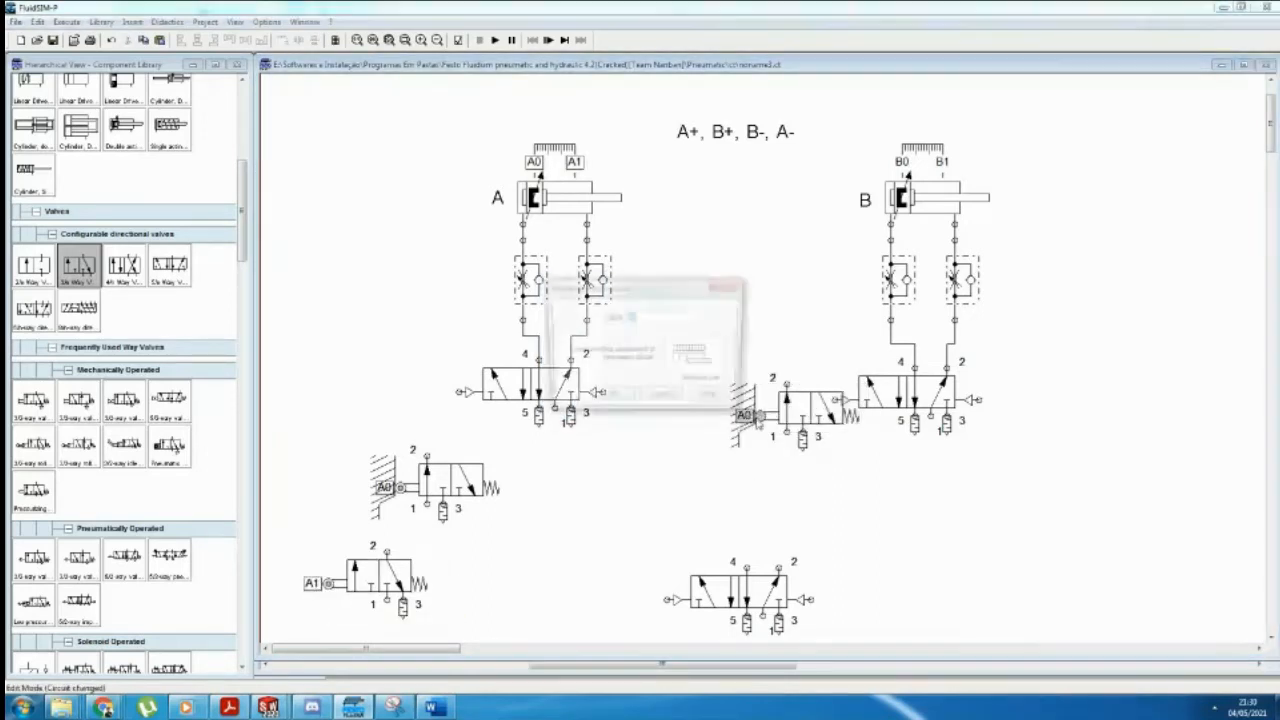
type("B0")
key("Return")
left_click_drag(794, 422, 732, 447)
Step: Copy the B0 roller valve, label the copy's mechanical connection B1, and move it to the lower right of cylinder B's 5/n-way valve
key("ctrl+c")
key("ctrl+v")
left_click_drag(802, 381, 732, 510)
double_click(682, 528)
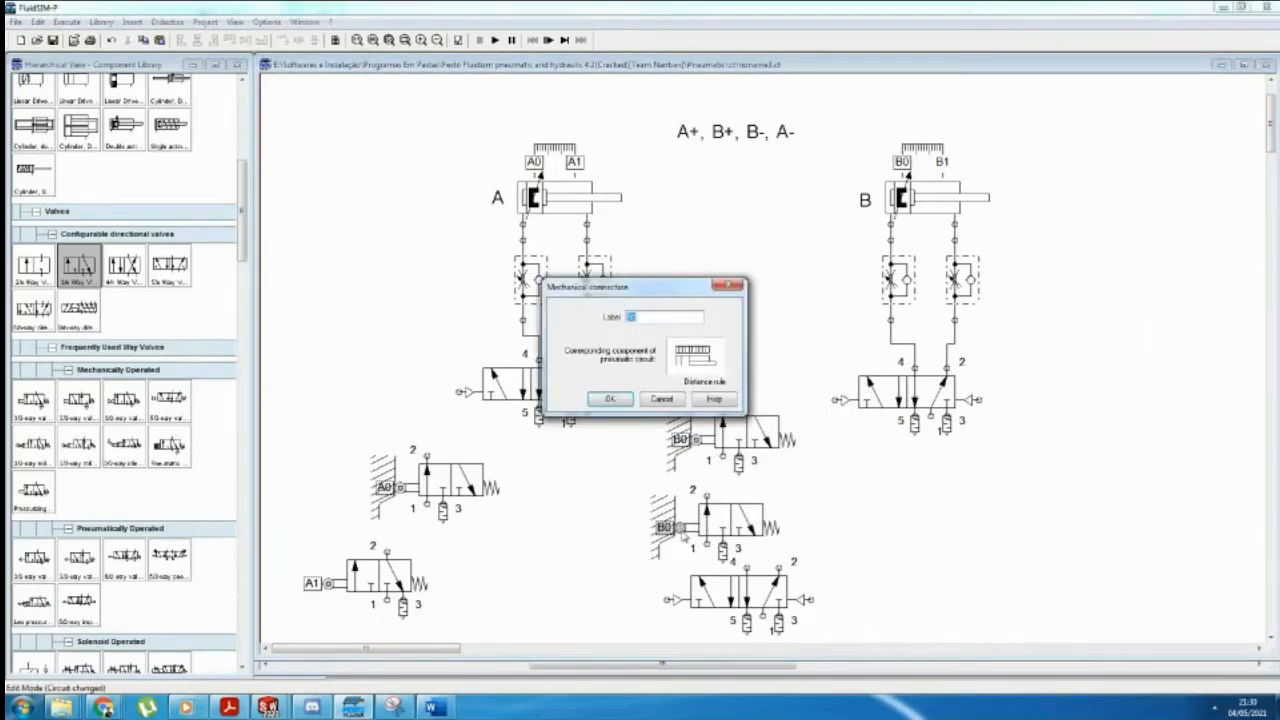
type("b1")
key("Return")
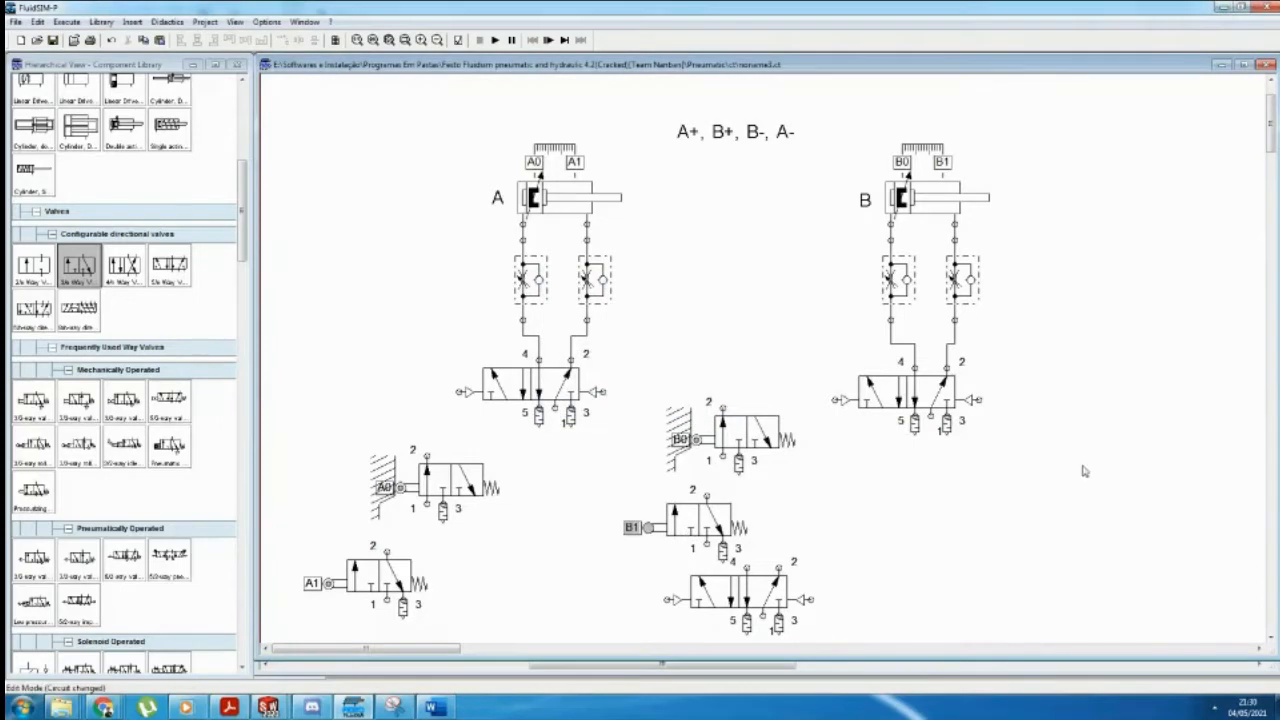
left_click_drag(690, 528, 1115, 492)
Step: Connect port 2 of the A0 roller valve to the left pilot port of cylinder A's 5/n-way valve
left_click(855, 499)
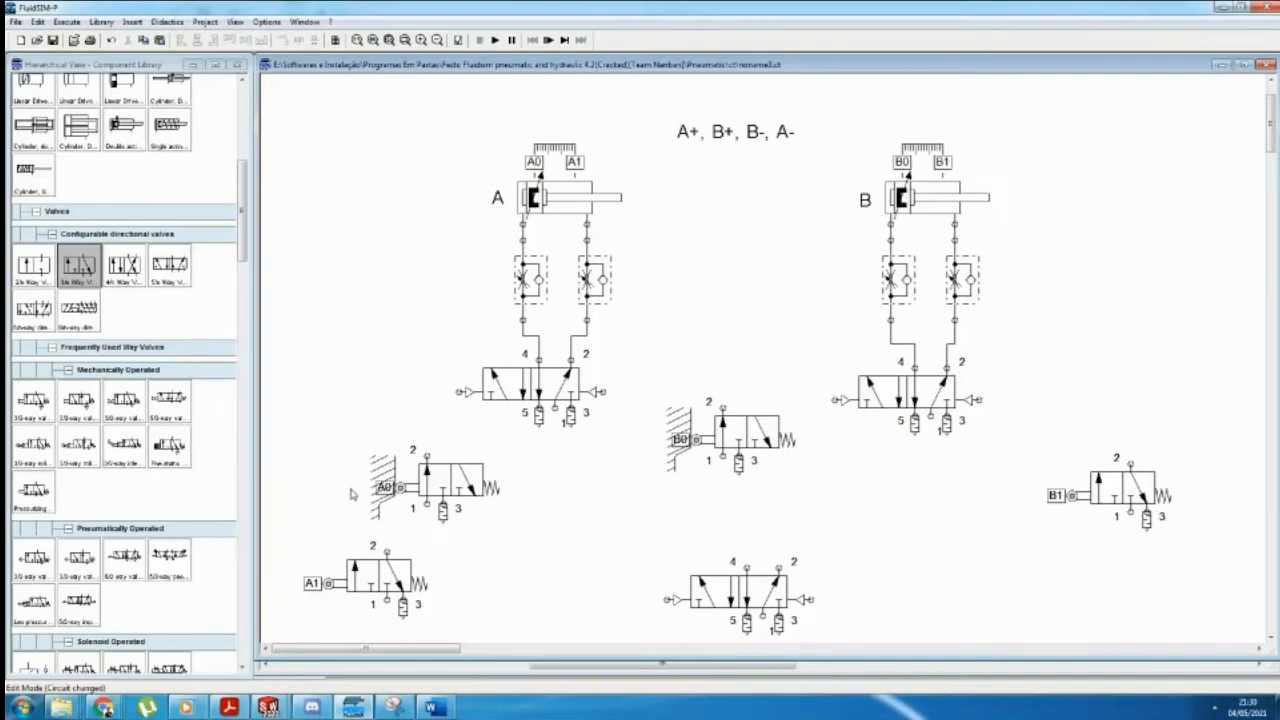
left_click_drag(426, 455, 462, 391)
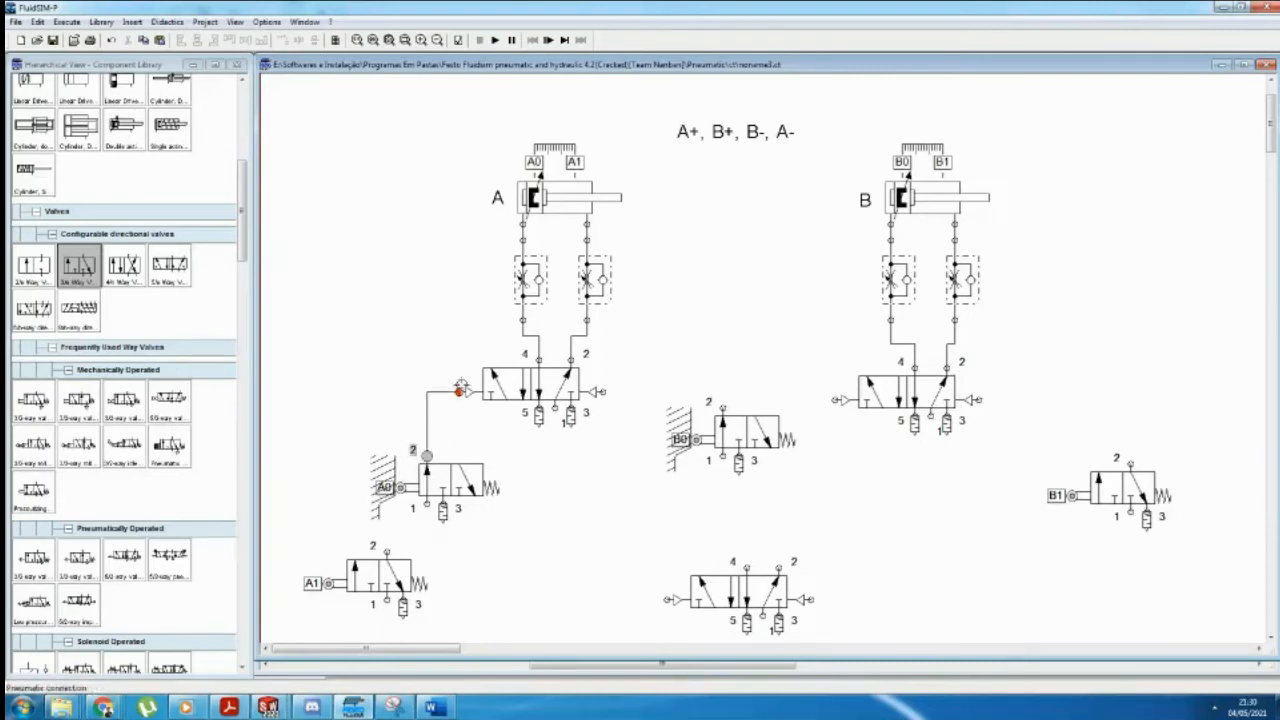
Step: Reposition the B0 roller valve to the lower right of cylinder A's 5/n-way valve and A1 to the lower left of cylinder B's
left_click_drag(382, 580, 973, 533)
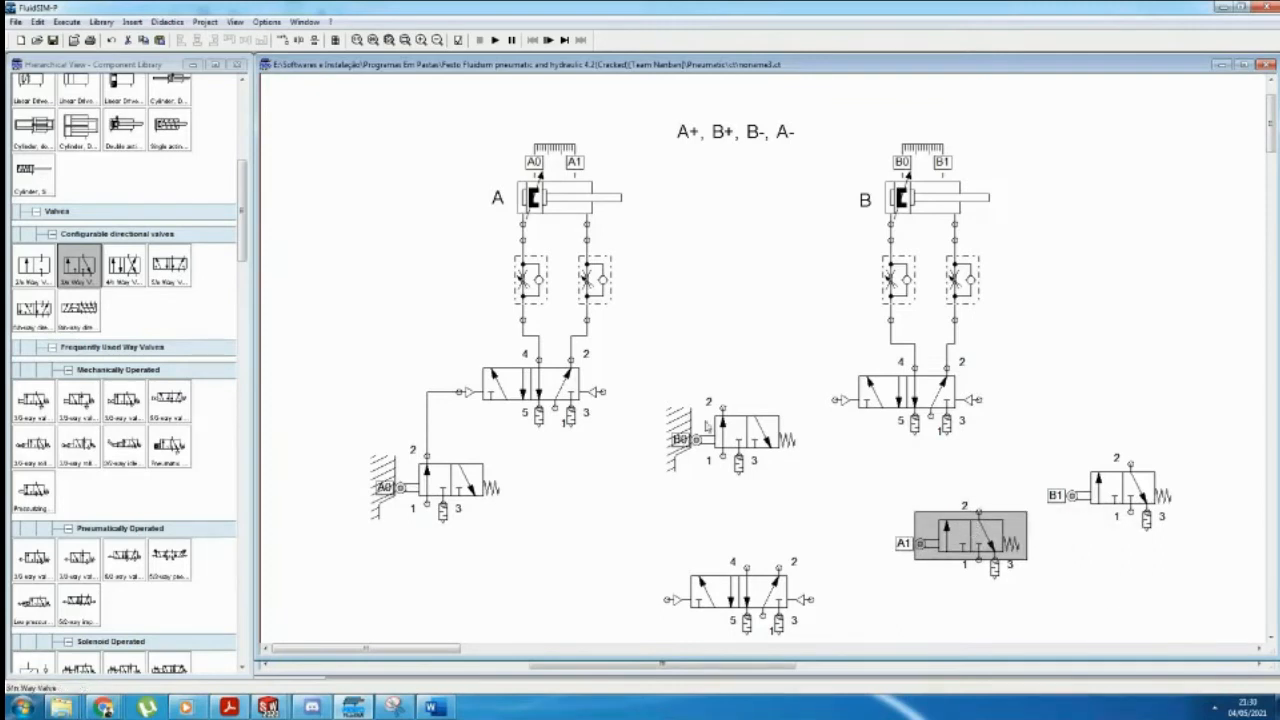
left_click_drag(708, 426, 710, 442)
left_click(729, 403)
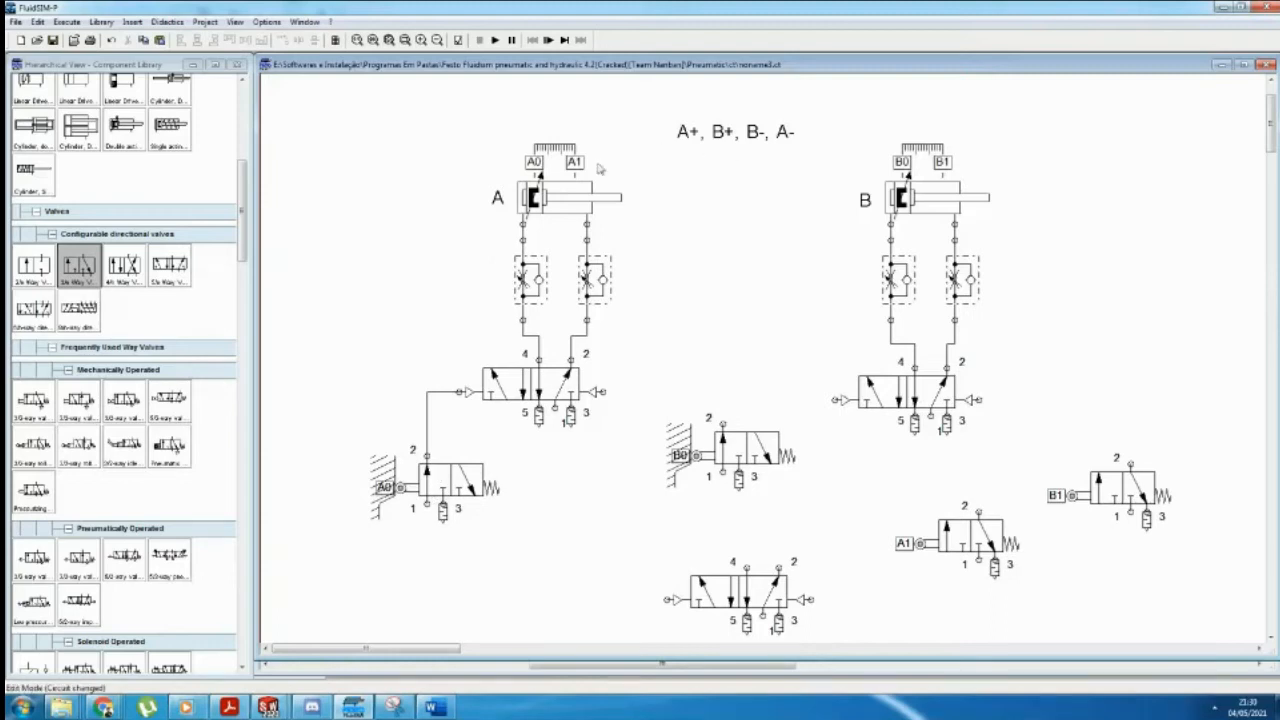
left_click_drag(725, 440, 614, 496)
left_click_drag(958, 539, 790, 483)
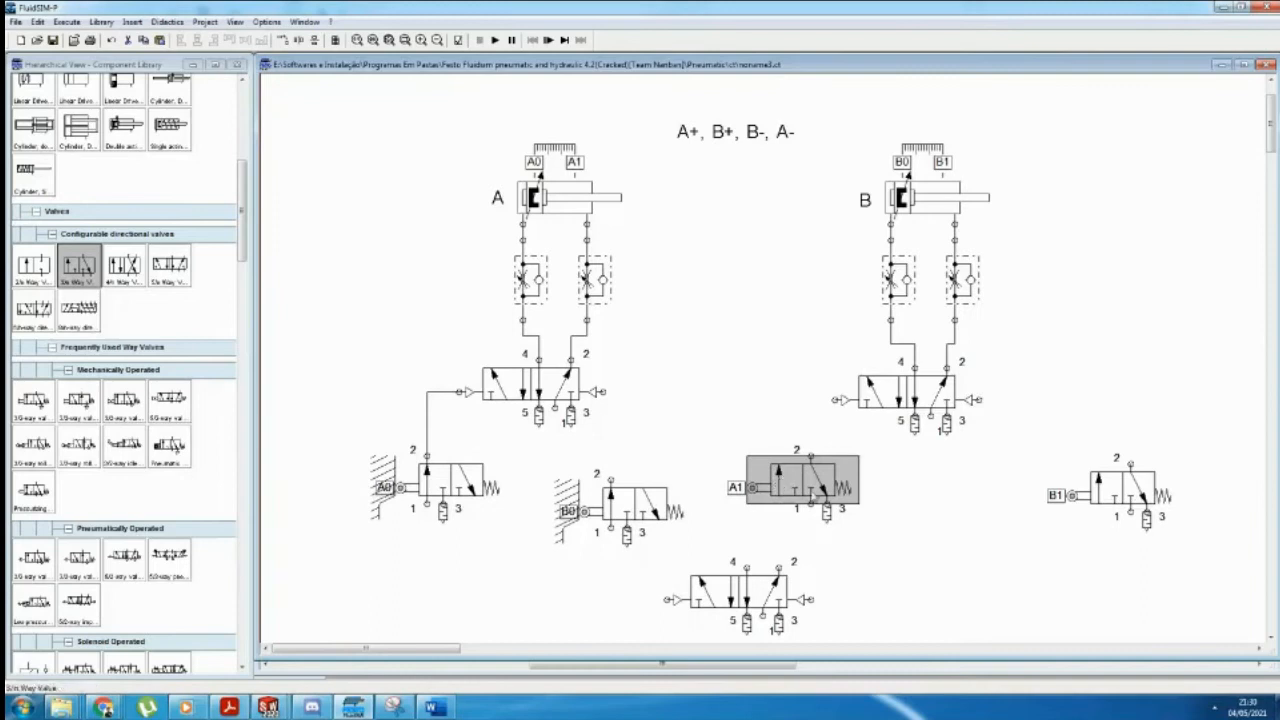
Step: Connect port 2 of the A1 roller valve to the left pilot port of cylinder B's 5/n-way valve and B1's port 2 to the right one
left_click(872, 518)
left_click_drag(834, 401, 810, 455)
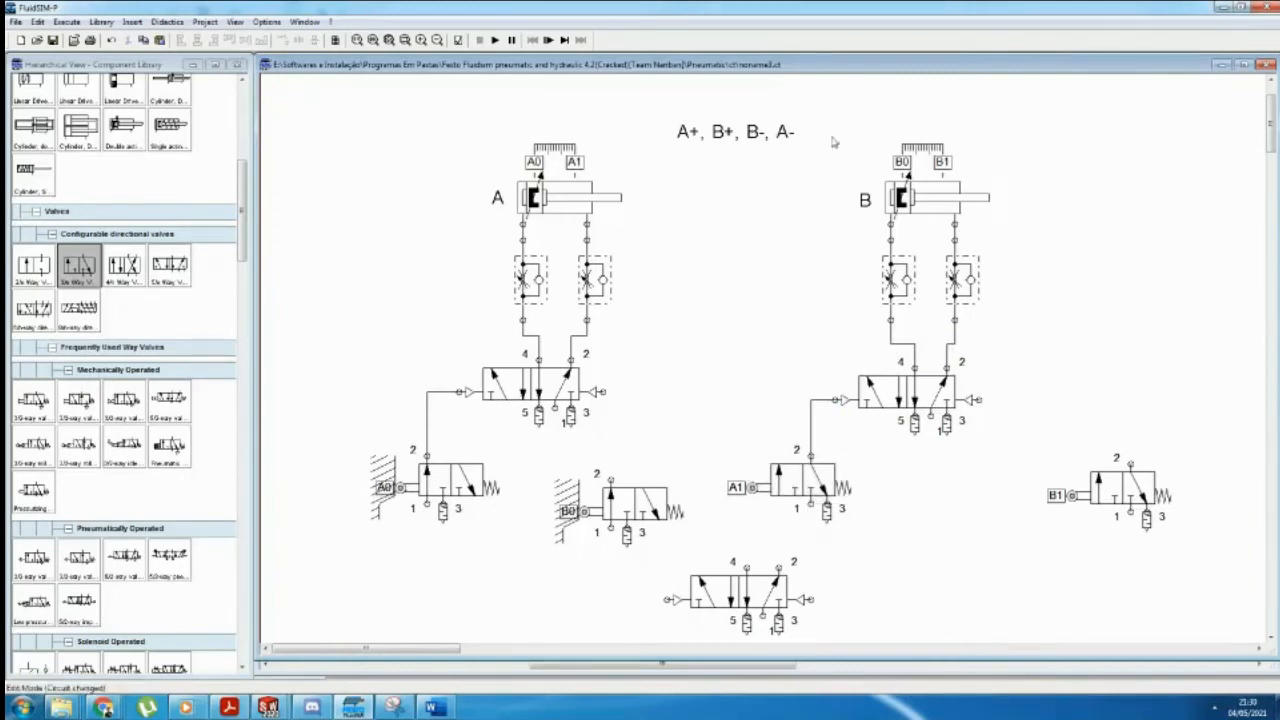
left_click_drag(1110, 482, 1038, 474)
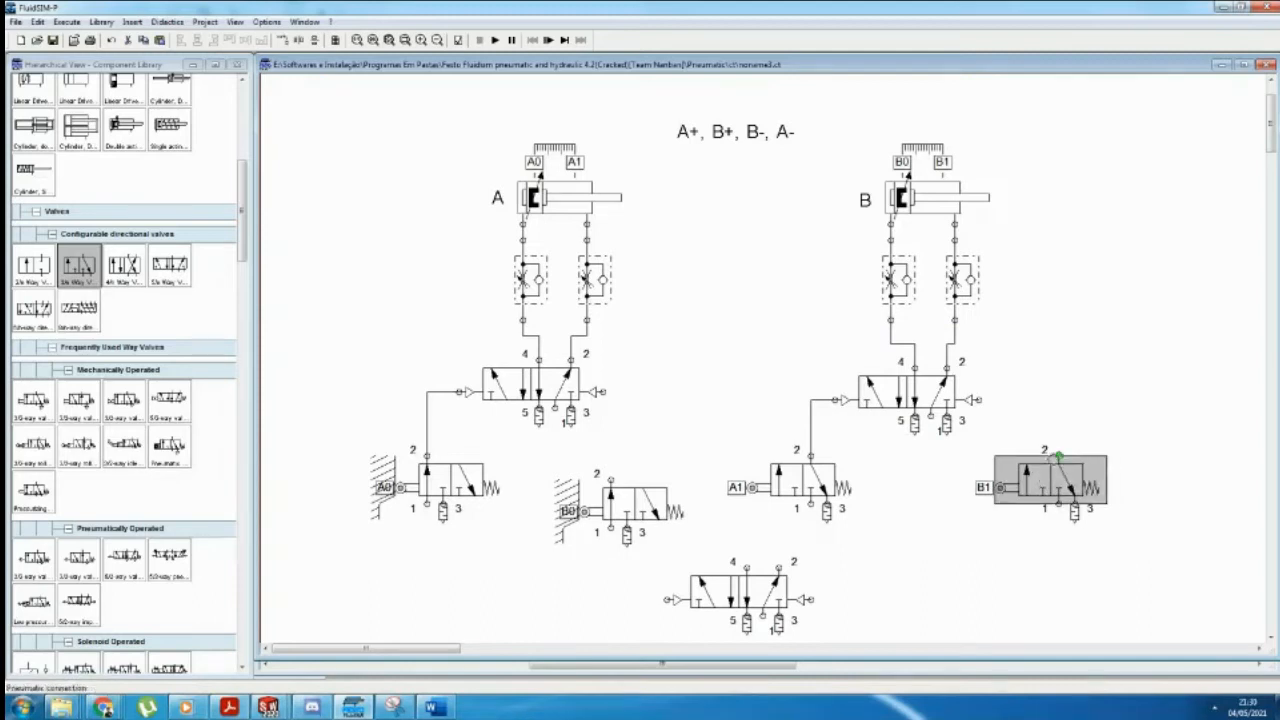
left_click_drag(982, 398, 1058, 455)
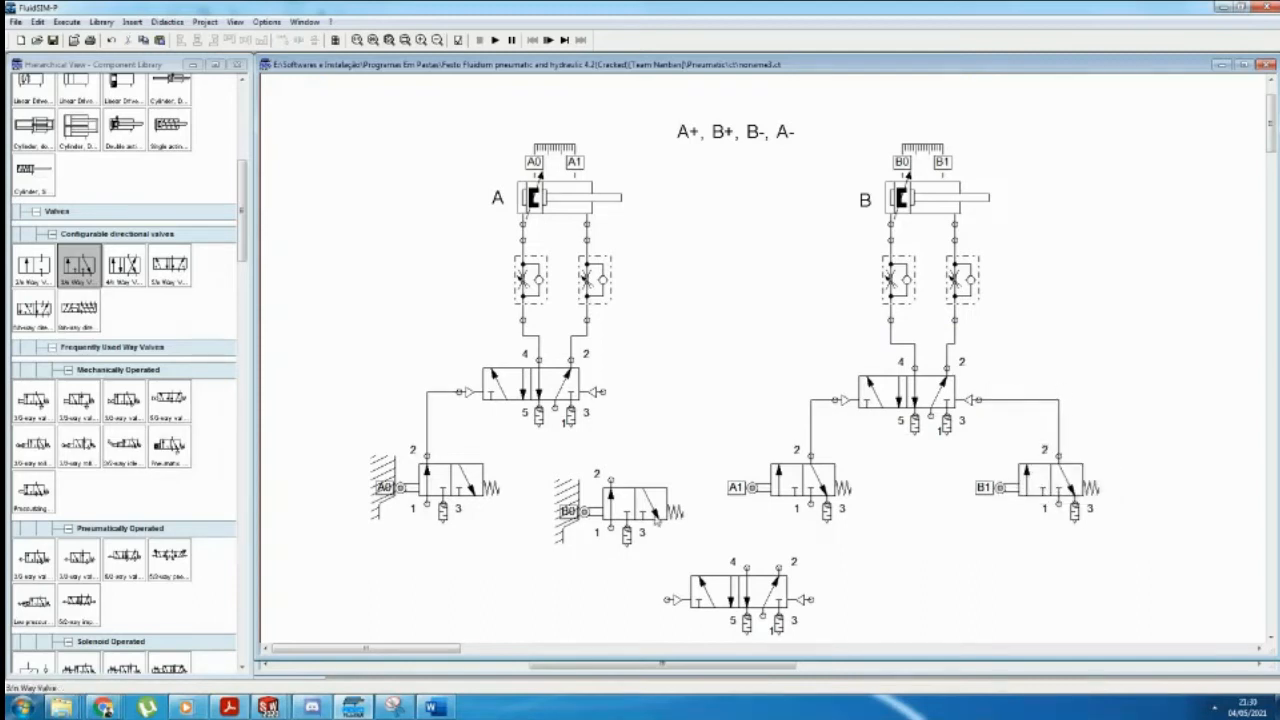
Step: Align the B0 roller valve with A0 and connect its port 2 to the right pilot port of cylinder A's 5/n-way valve
left_click_drag(615, 505, 638, 474)
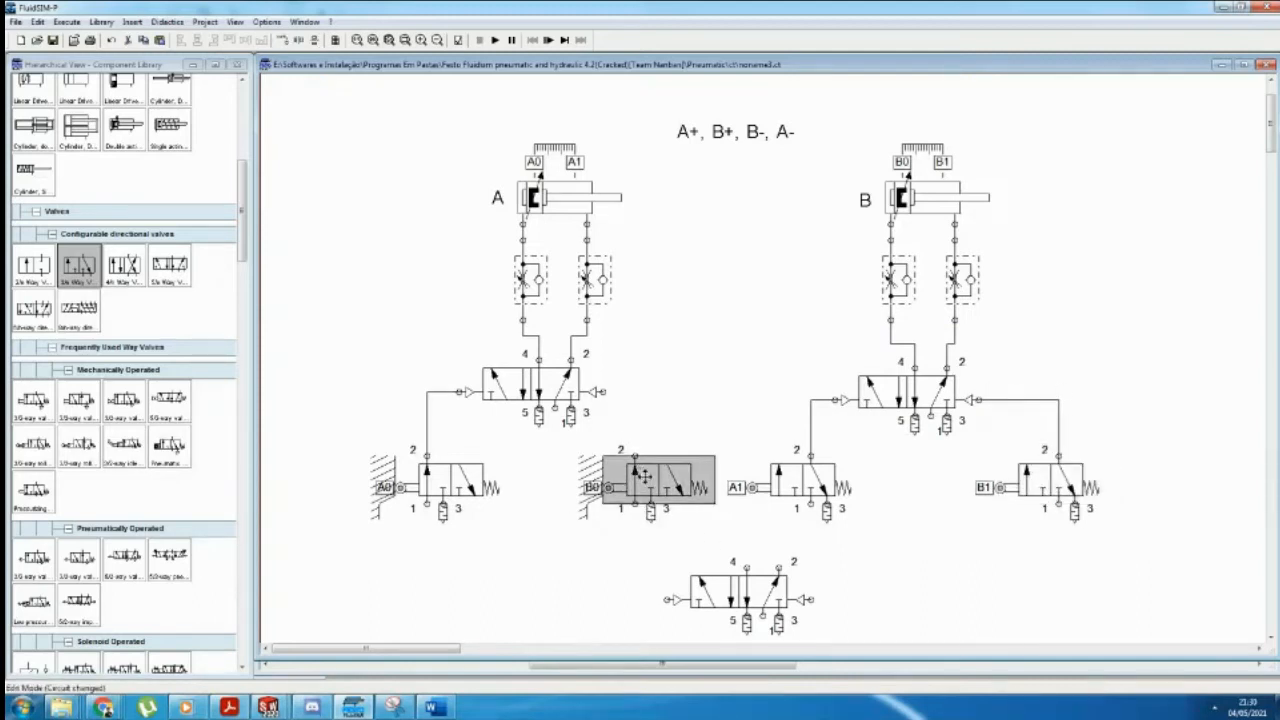
left_click(633, 417)
left_click_drag(606, 393, 634, 455)
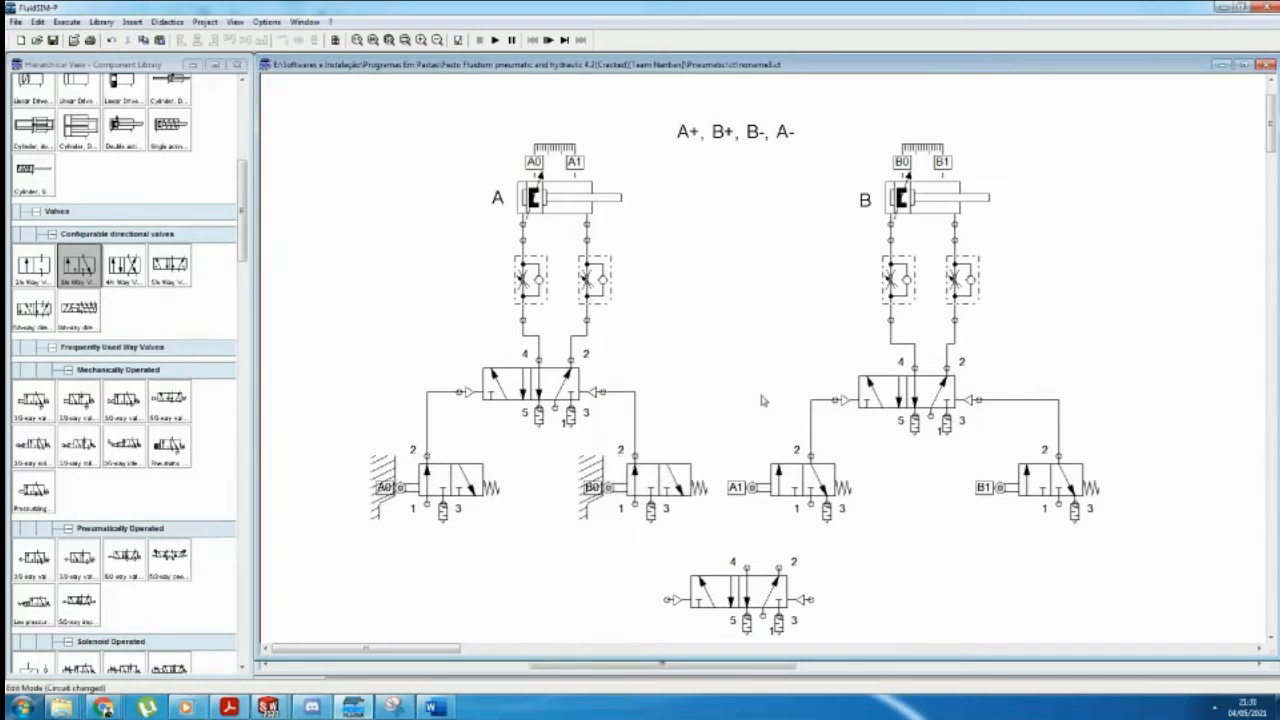
Step: Move the unconnected 5/n-way valve from below the roller valves to the right of cylinder B's flow control valves
scroll(656, 500, "down", 2)
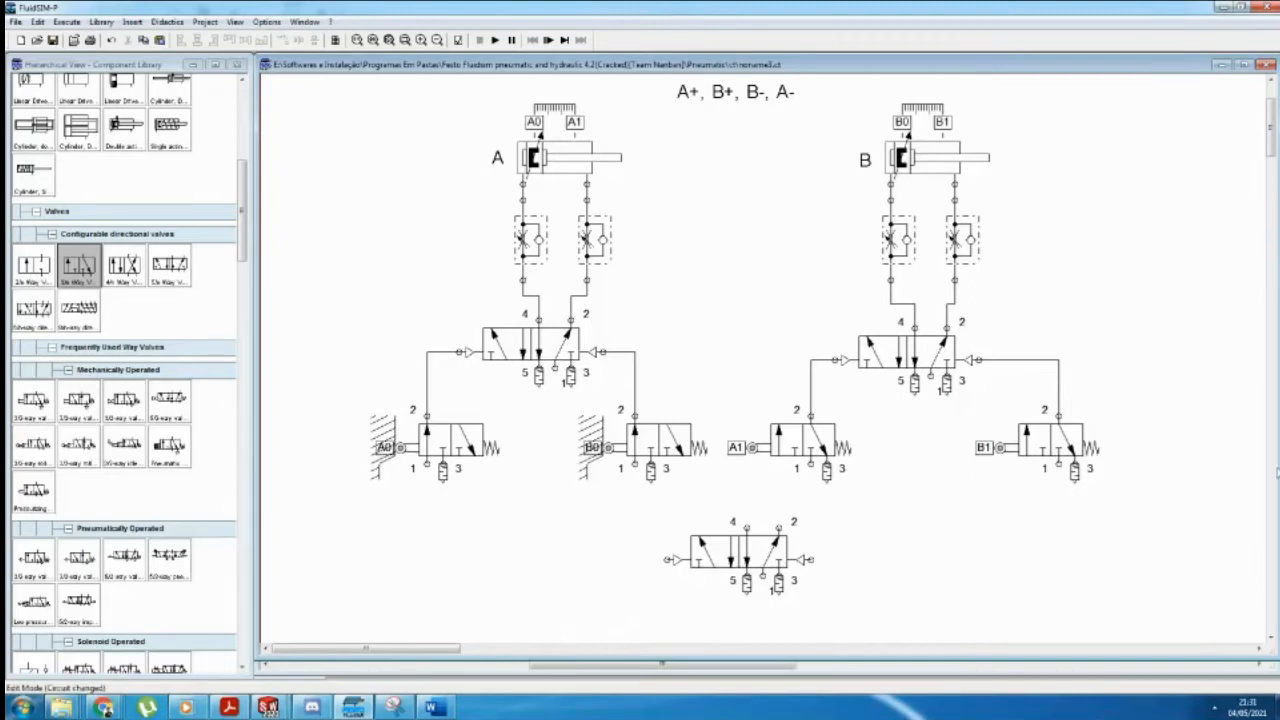
left_click_drag(782, 547, 1166, 235)
scroll(589, 462, "down", 1)
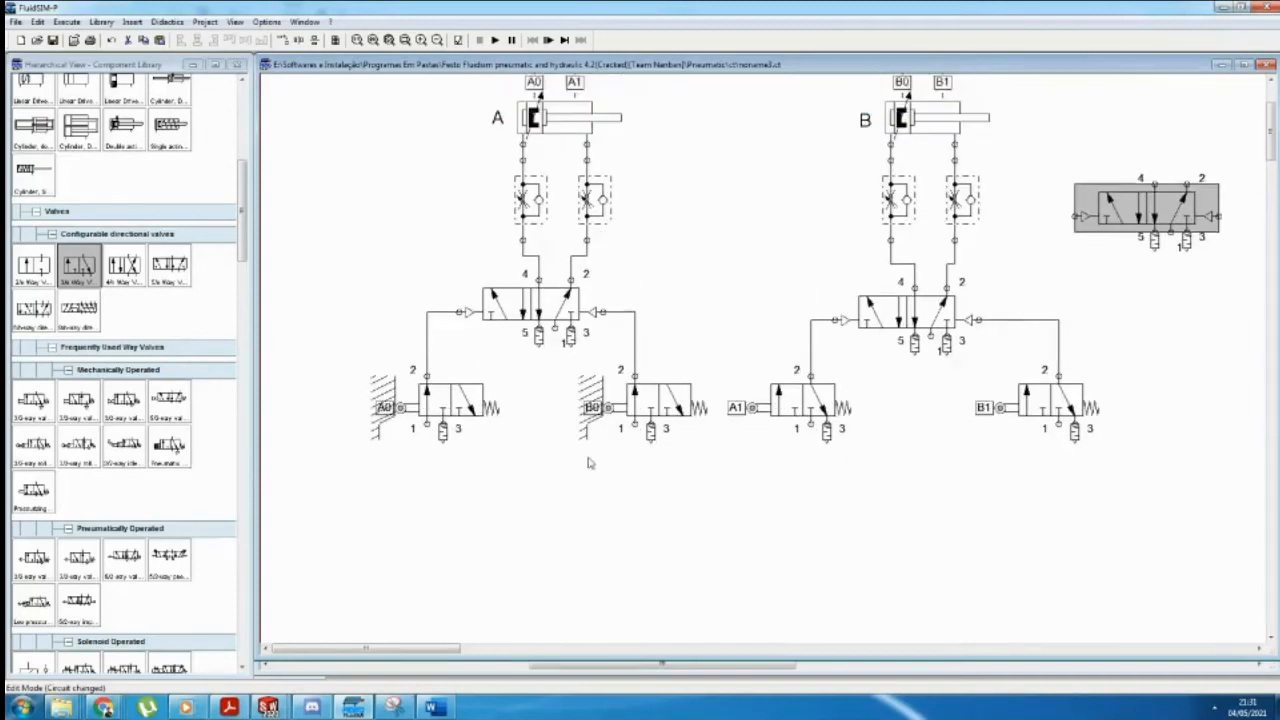
Step: Copy the A0 roller valve and place the copy directly below the original
scroll(589, 462, "up", 1)
left_click(460, 440)
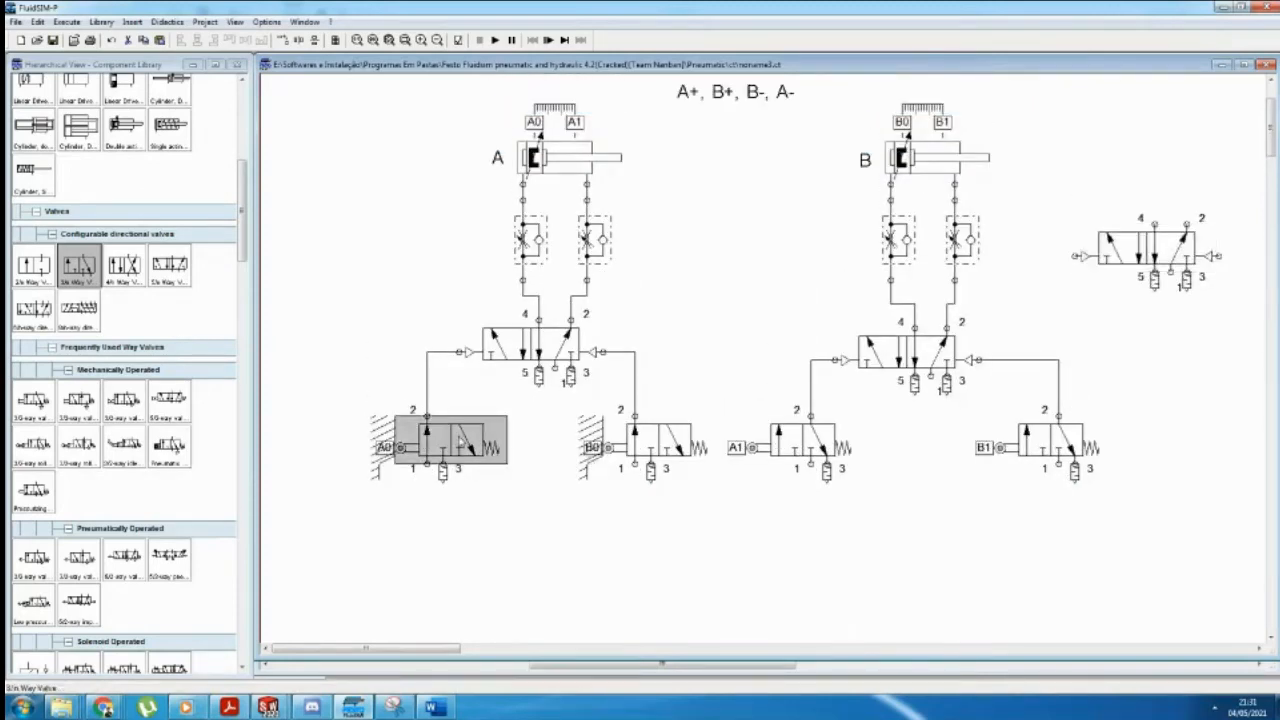
key("ctrl+c")
key("ctrl+v")
left_click_drag(776, 387, 424, 556)
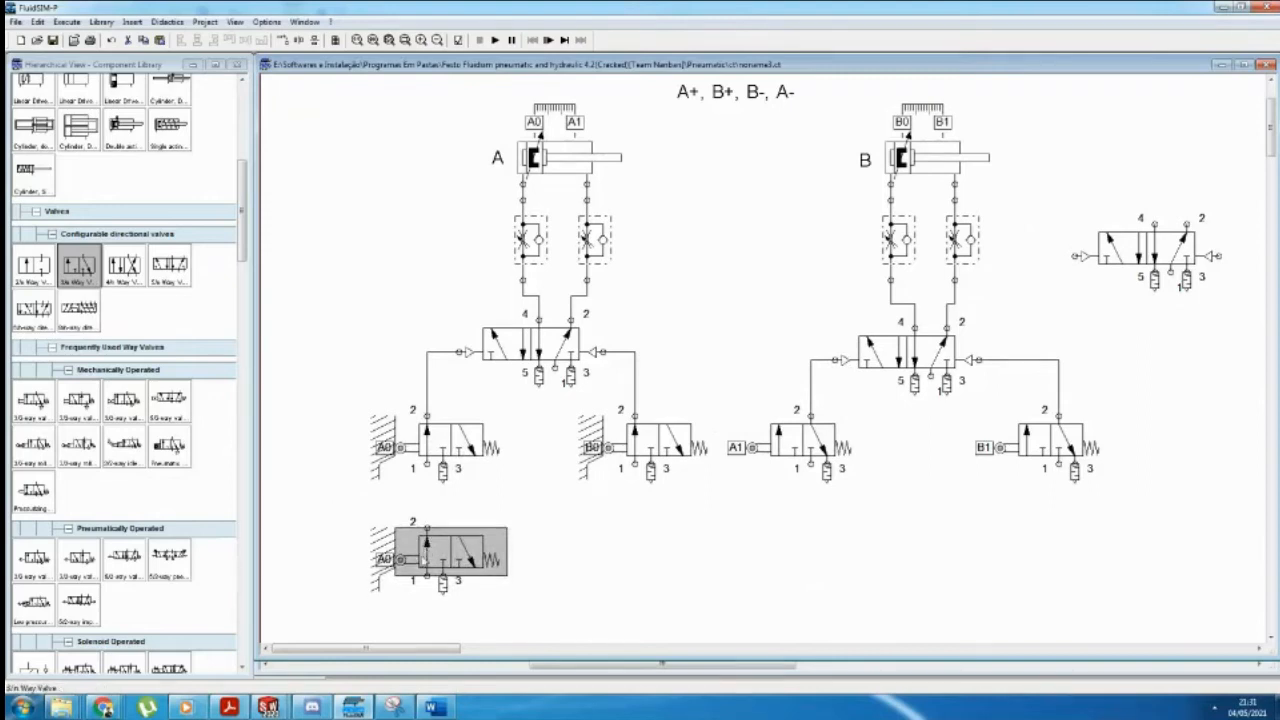
Step: Change the copied valve's left actuation from mechanical to manual and connect its port 2 to port 1 of the A0 roller valve
double_click(402, 559)
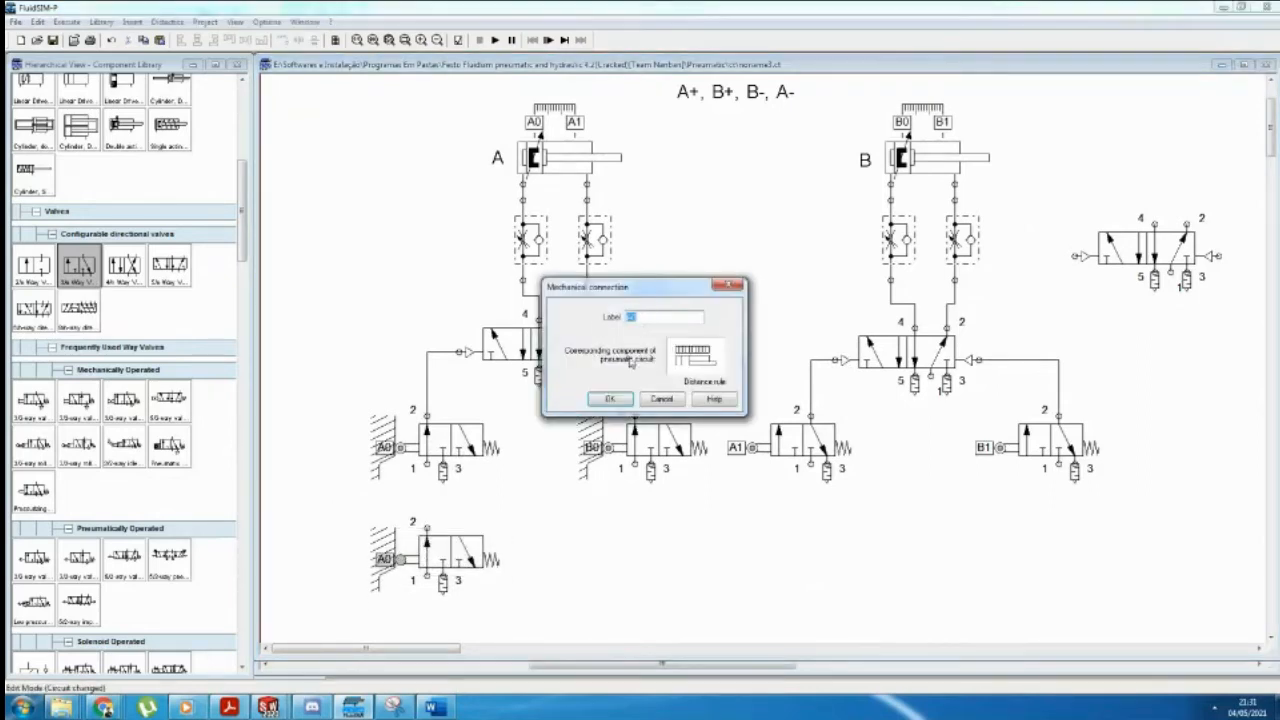
left_click(661, 398)
double_click(458, 550)
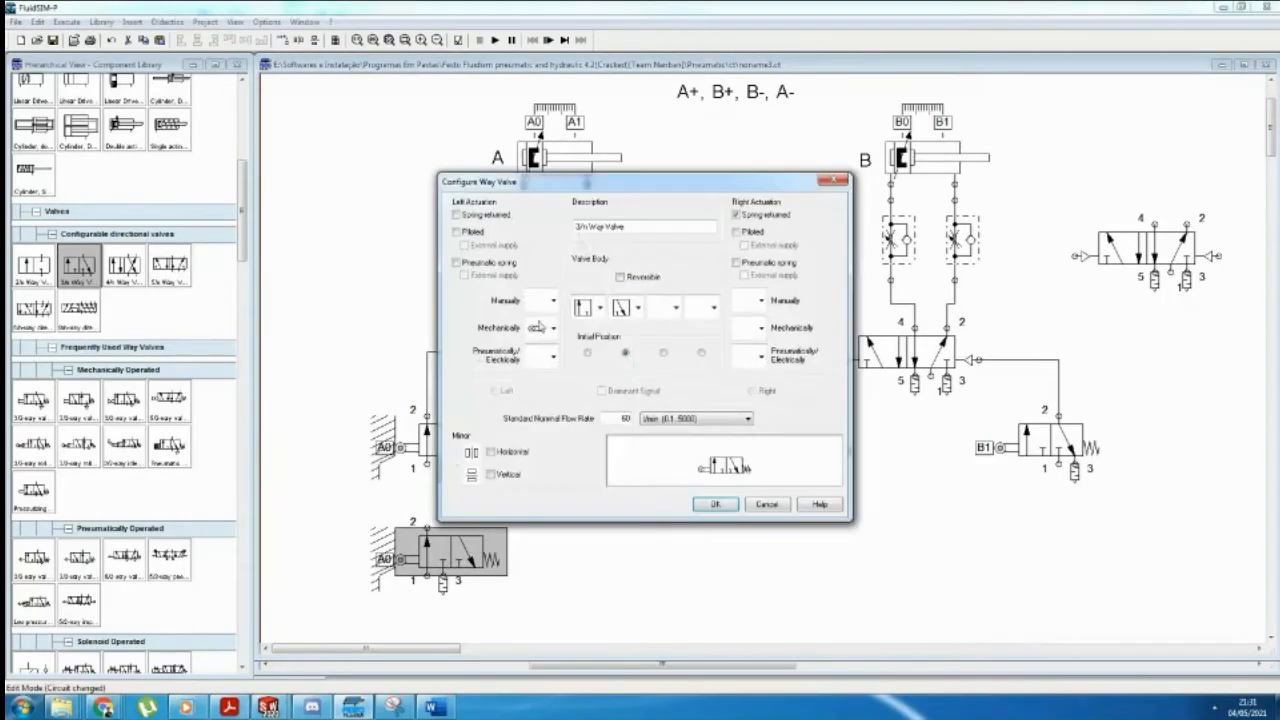
left_click(552, 330)
left_click(547, 320)
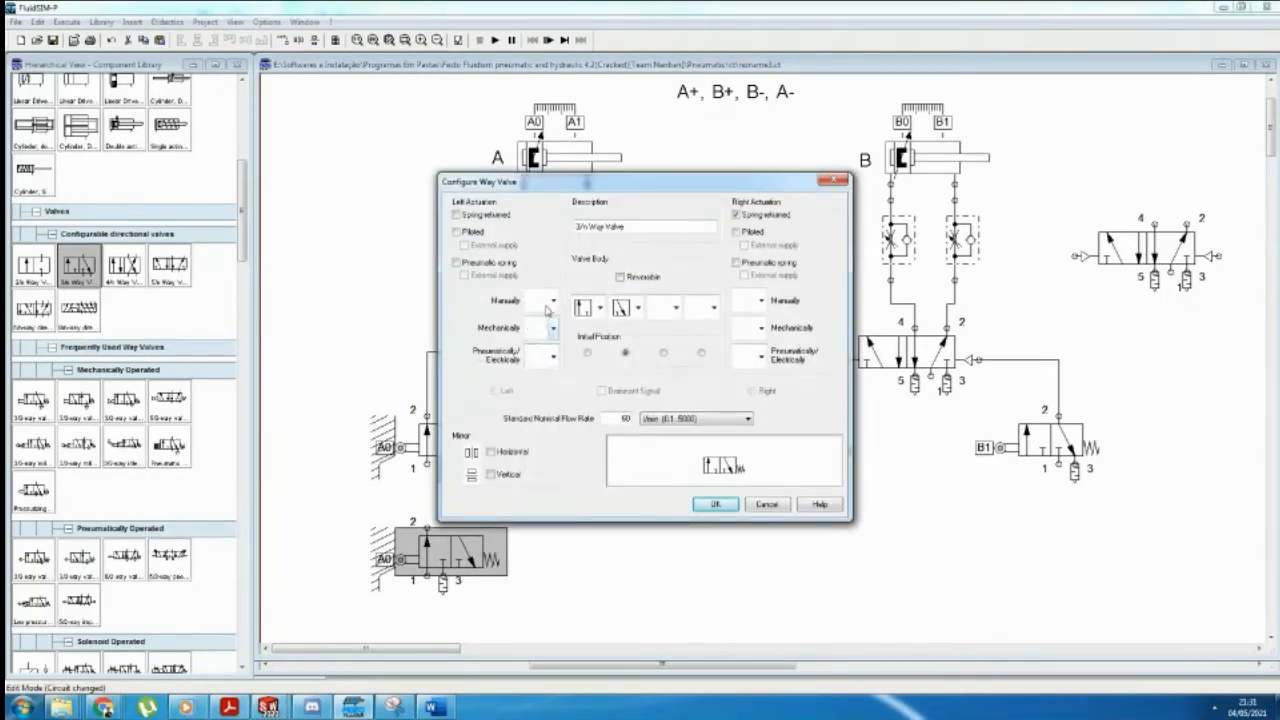
left_click(546, 314)
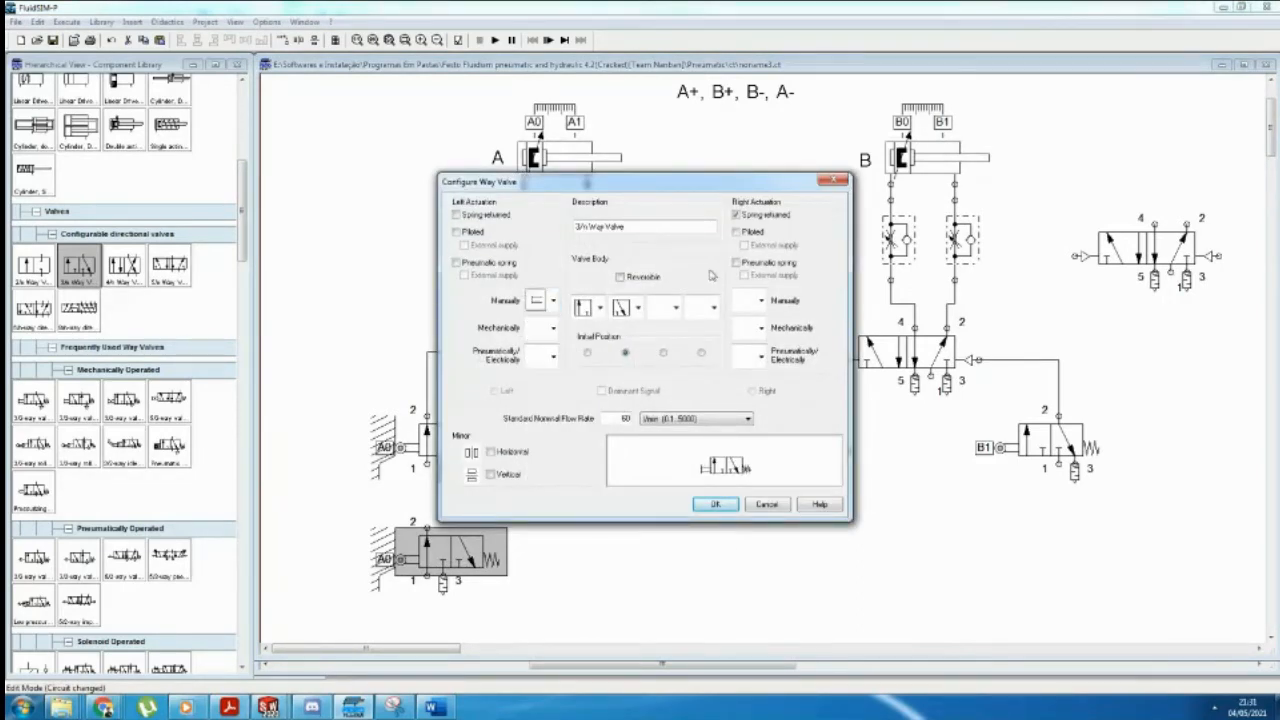
left_click(716, 504)
mouse_move(427, 527)
left_mouse_down()
mouse_move(428, 460)
mouse_move(420, 538)
mouse_move(420, 524)
left_mouse_up()
left_click(680, 574)
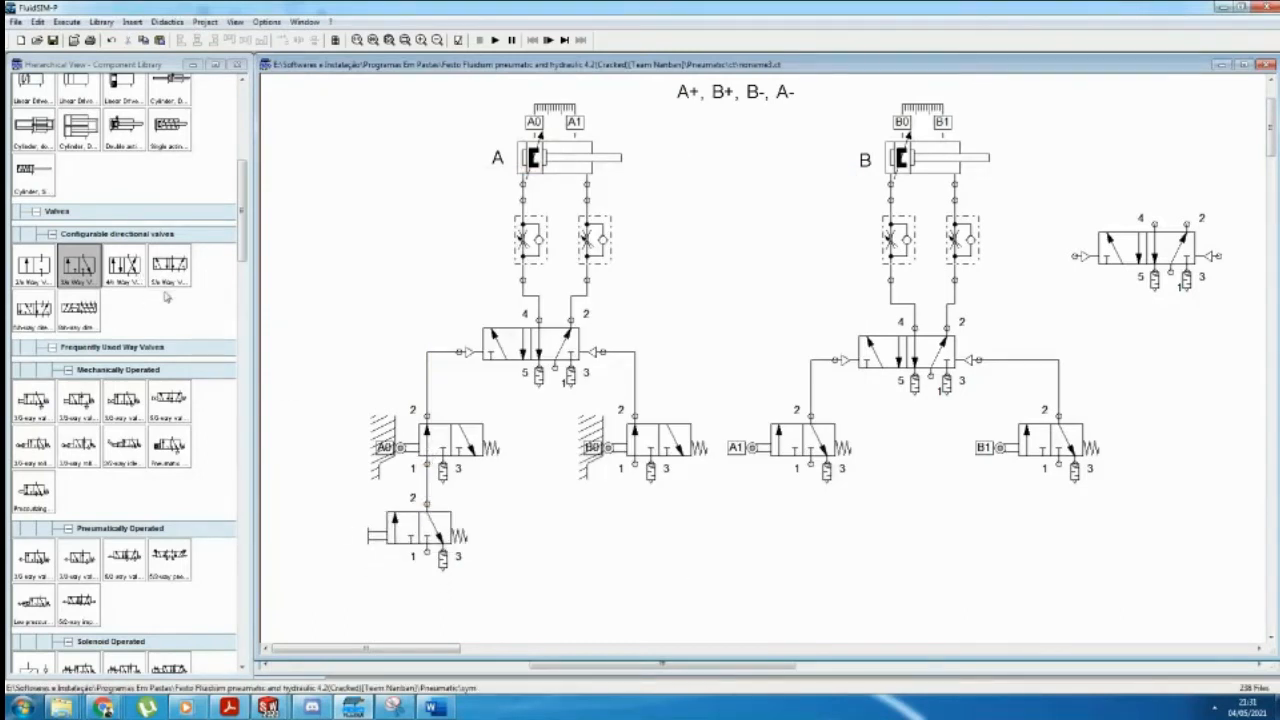
Step: Place a compressed air supply and an air service unit below the valves and connect them to each other
left_click_drag(241, 205, 241, 120)
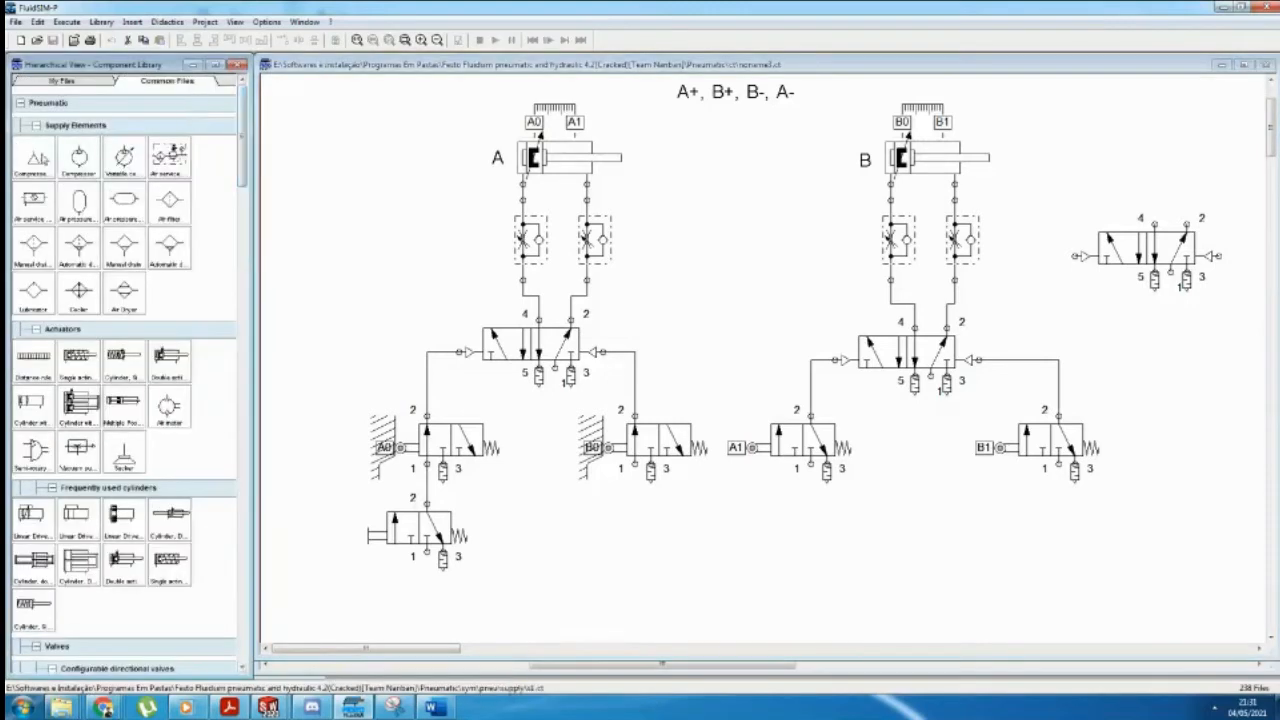
left_click_drag(33, 157, 547, 595)
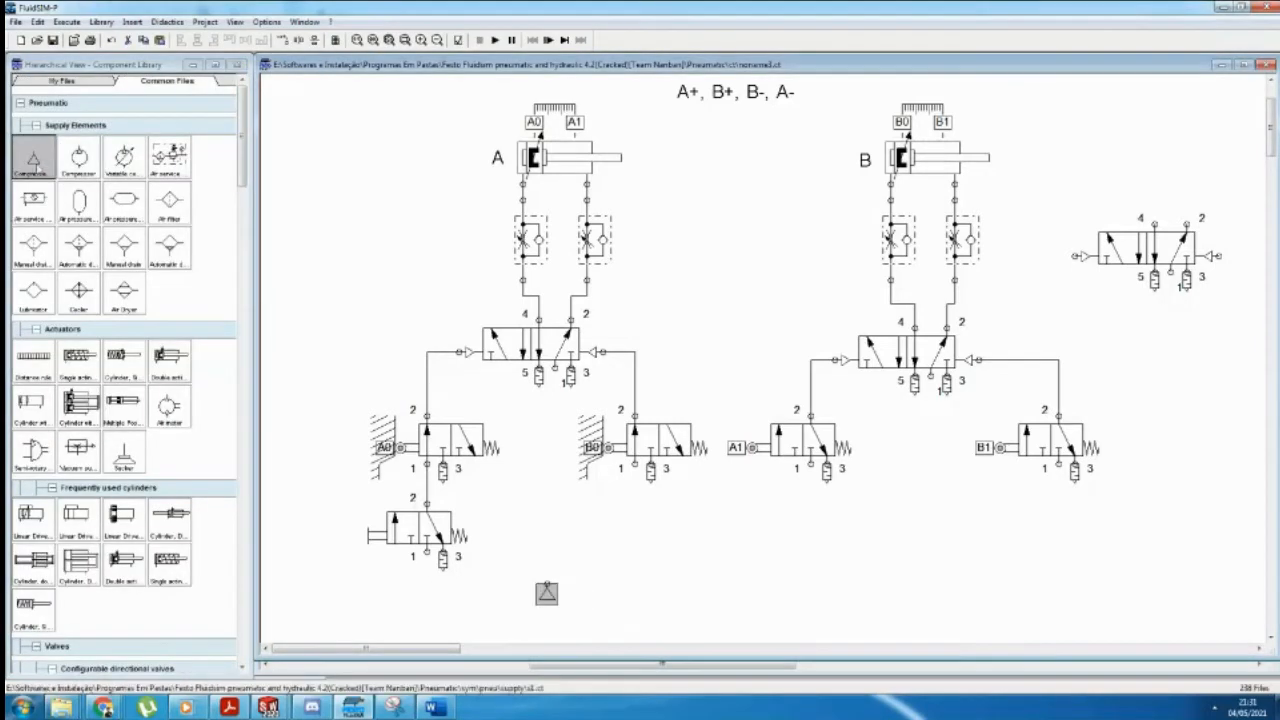
left_click_drag(78, 205, 579, 584)
left_click_drag(696, 627, 525, 563)
mouse_move(597, 589)
left_mouse_down()
mouse_move(598, 612)
mouse_move(533, 596)
mouse_move(580, 608)
left_mouse_up()
Step: Connect the air service unit's output to port 1 of B0, the manual valve, and cylinder A's 5/n-way valve
left_click(643, 608)
left_click(641, 606)
left_click_drag(632, 479, 633, 466)
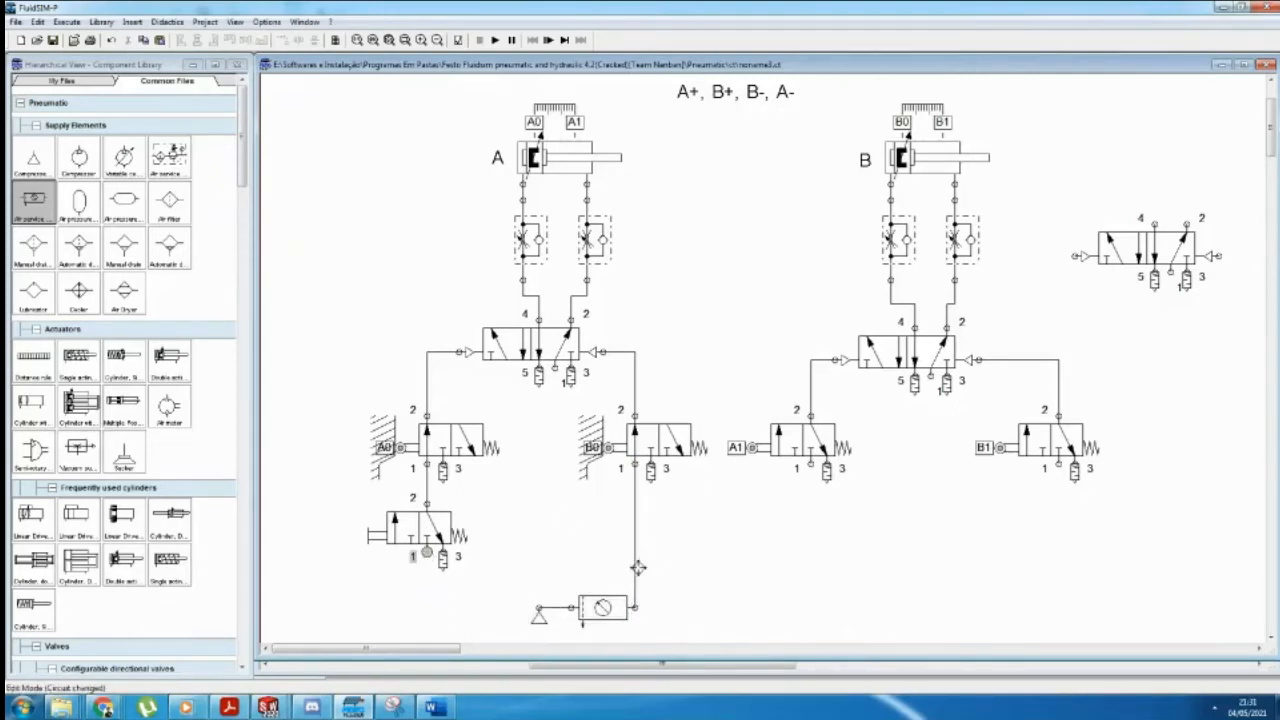
left_click_drag(634, 570, 427, 552)
left_click_drag(550, 372, 541, 551)
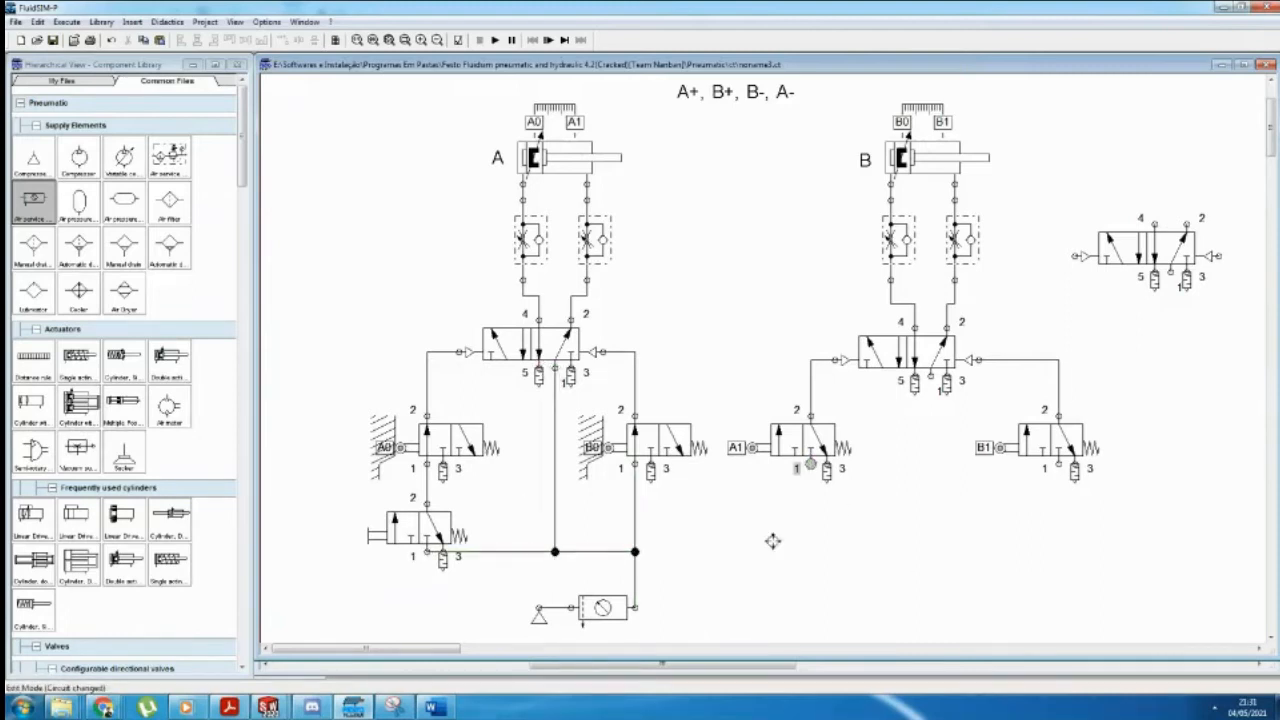
Step: Extend the pressure supply line to port 1 of A1, cylinder B's 5/n-way valve, and B1
left_click_drag(628, 541, 810, 466)
left_click_drag(930, 378, 874, 585)
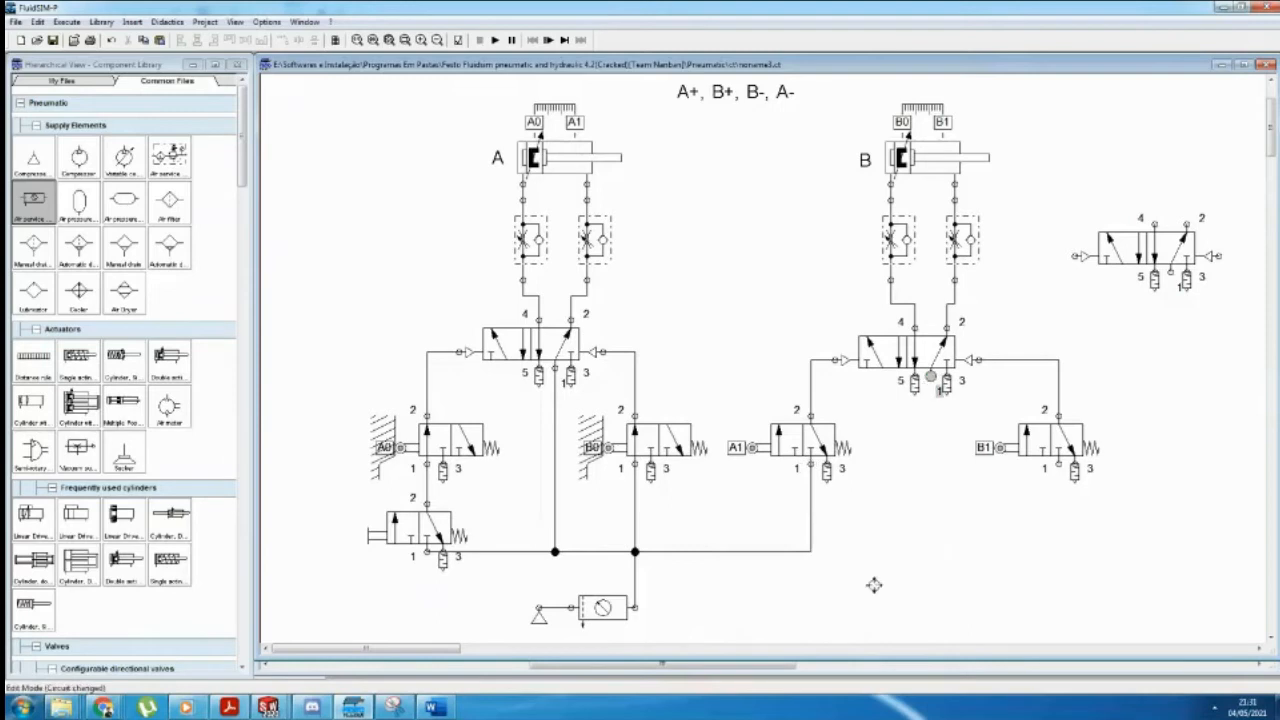
left_click_drag(810, 551, 810, 551)
left_click_drag(1058, 465, 930, 551)
Step: Delete the unconnected 5/n-way valve to the right of cylinder B
left_click(1155, 240)
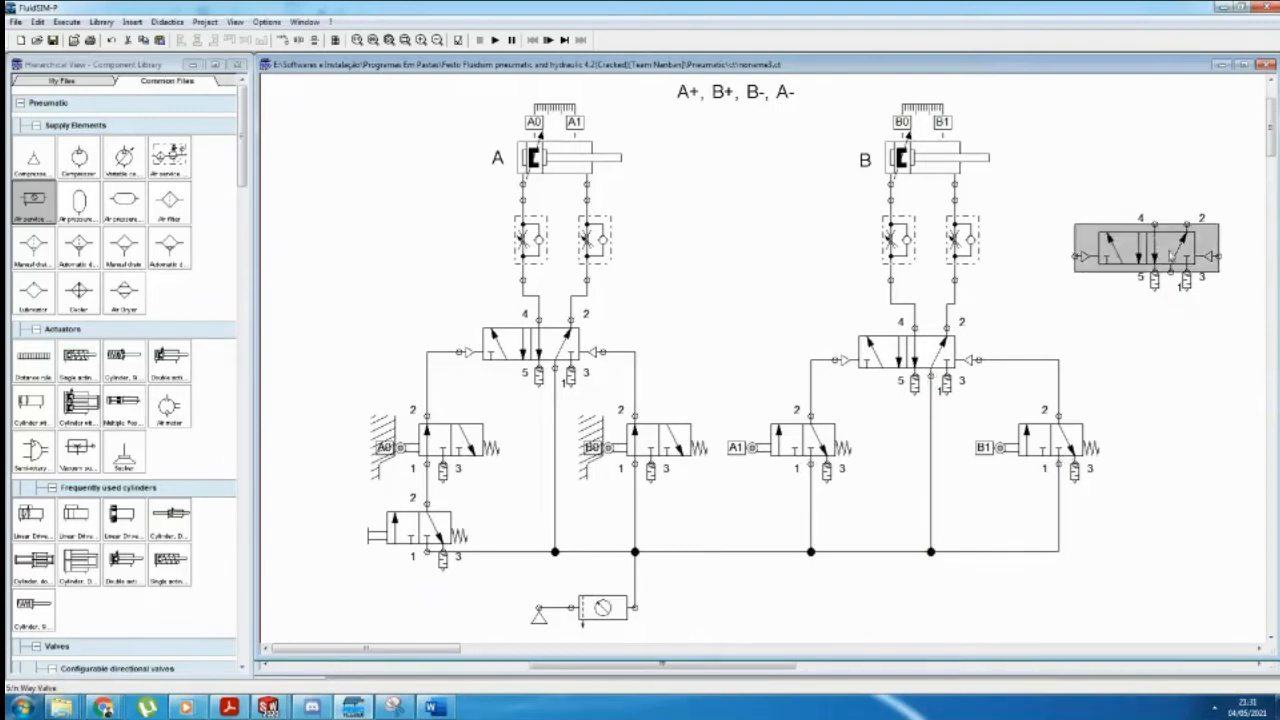
key("Delete")
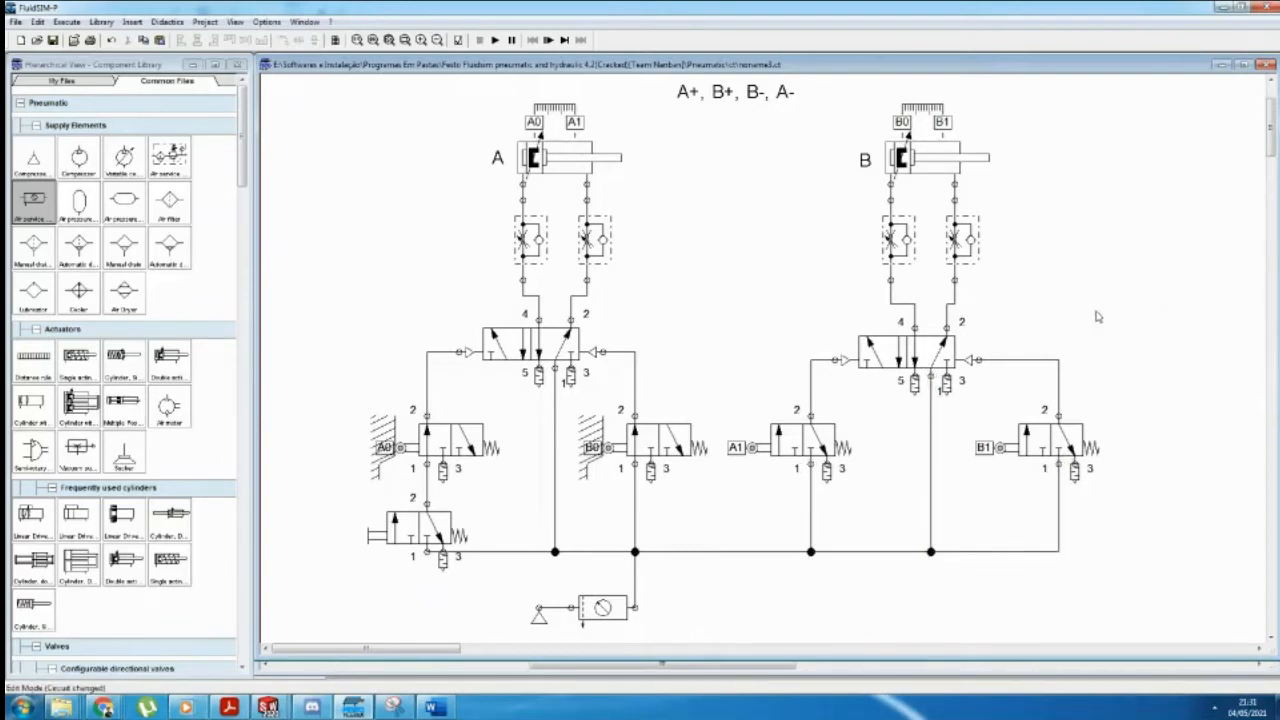
Step: Start the simulation despite the line warning and repeatedly actuate the manual valve below A0 to test the sequence
left_click(66, 21)
left_click(78, 72)
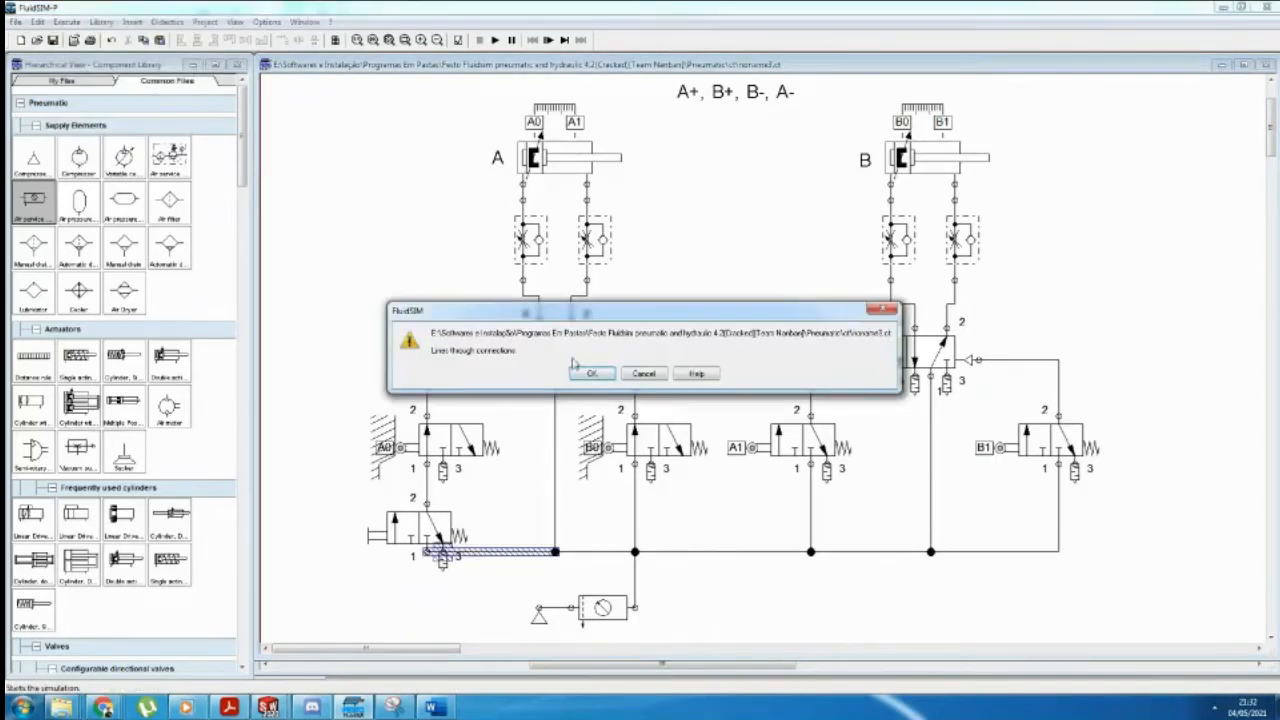
left_click(590, 373)
left_click(592, 374)
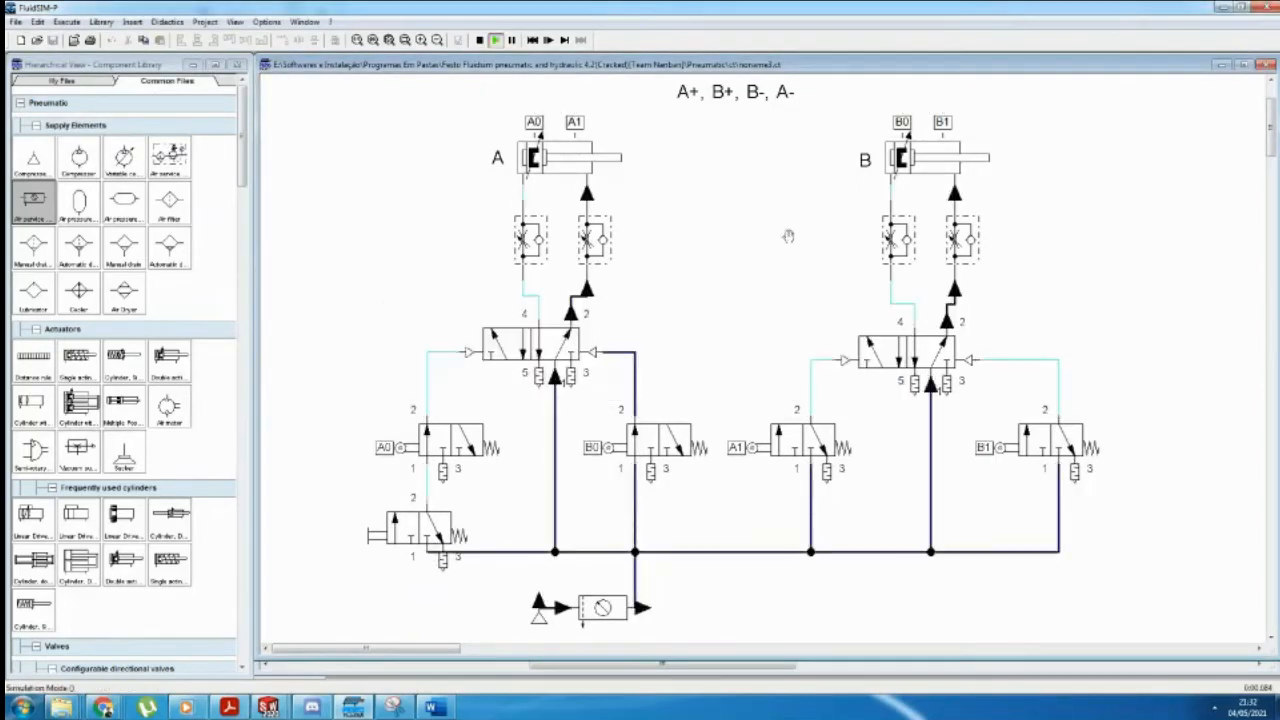
left_click(373, 516)
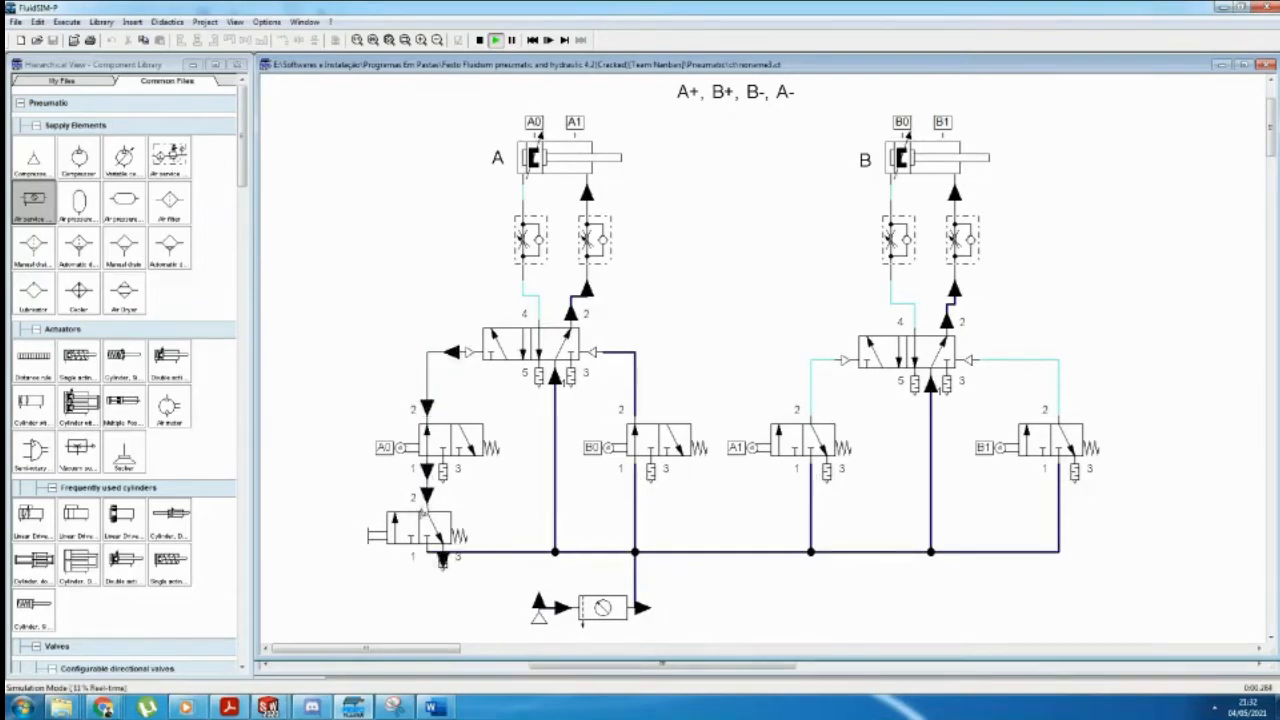
left_click(373, 516)
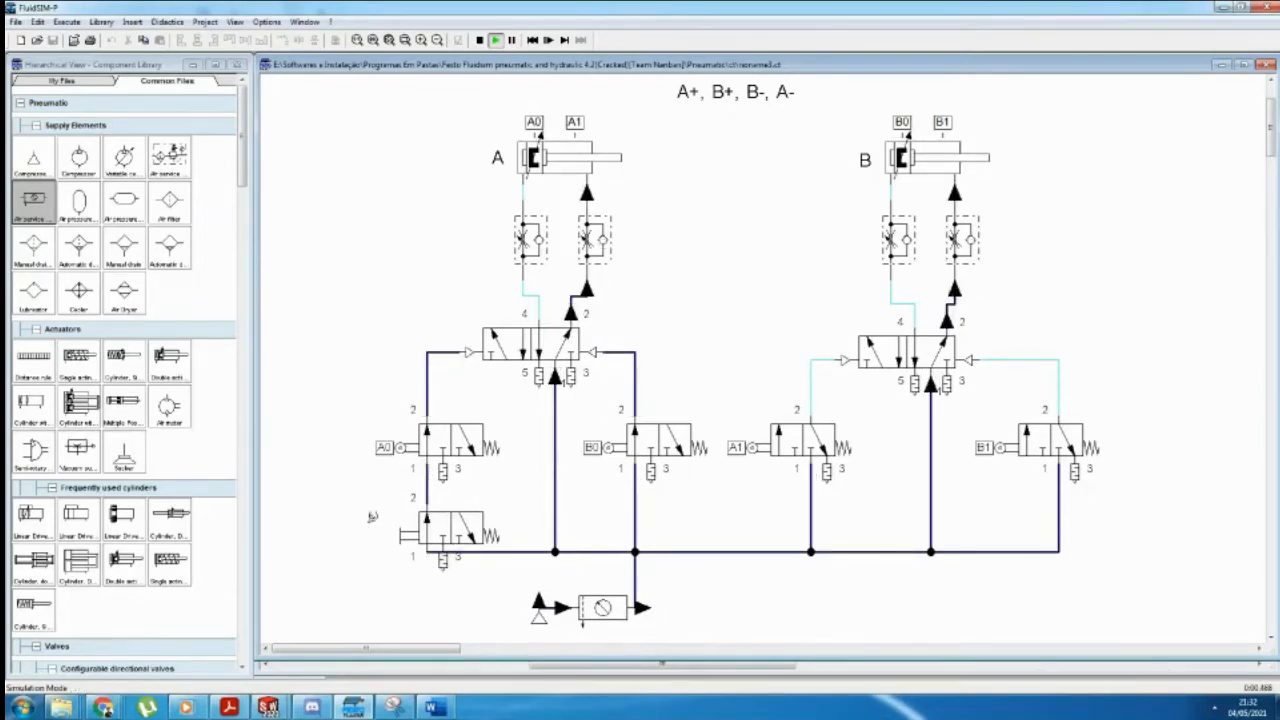
left_click(373, 516)
left_click(387, 516)
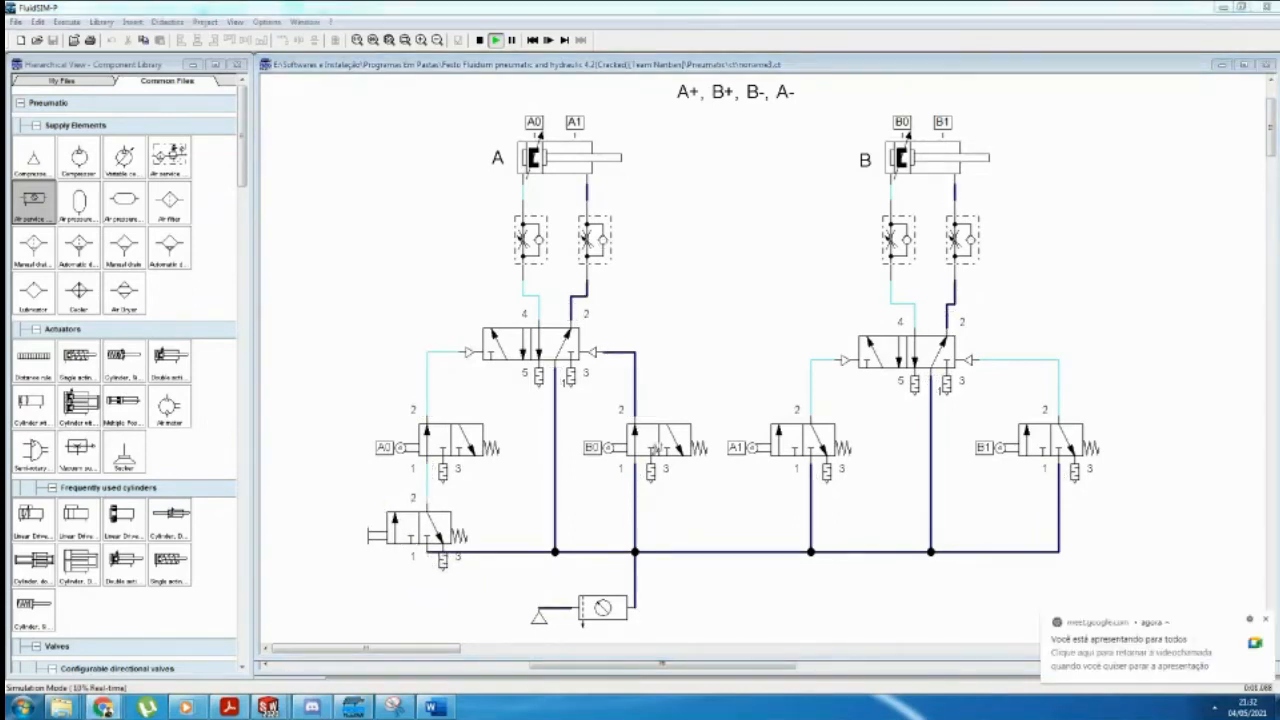
Step: Stop the simulation and delete the pressure supply lines between the air service unit and the valves' ports 1
left_click(66, 21)
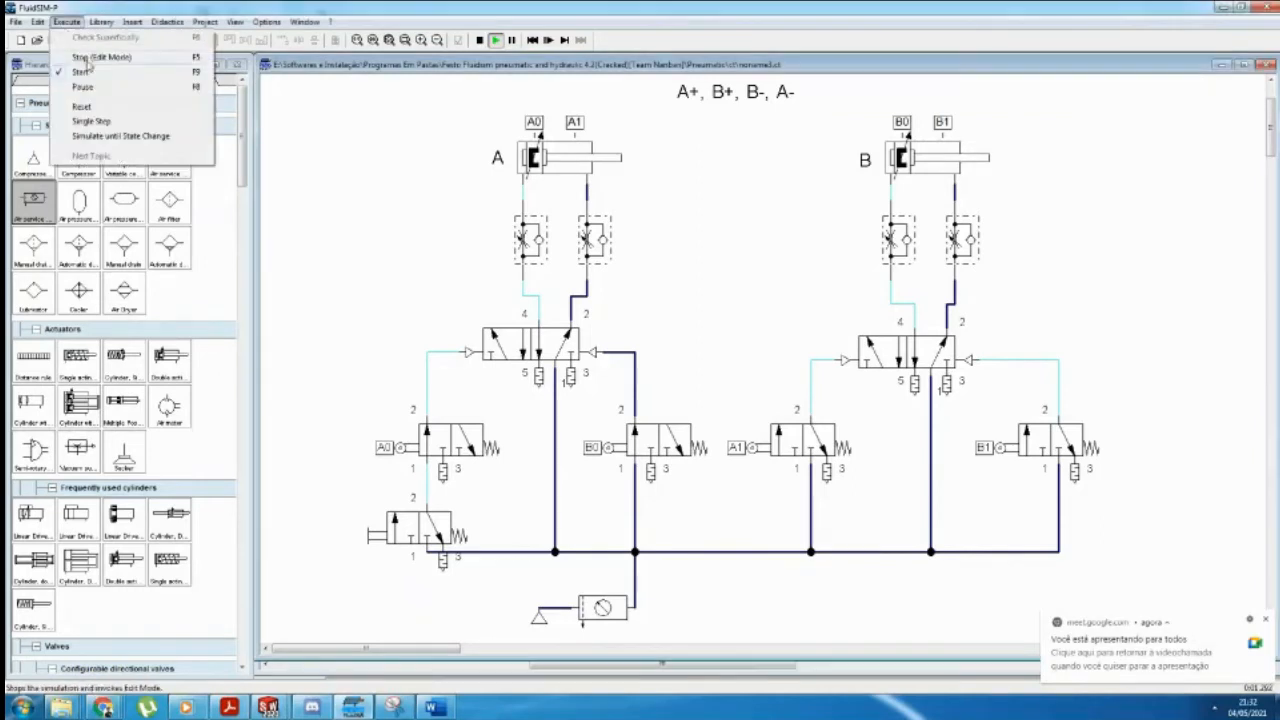
left_click(90, 52)
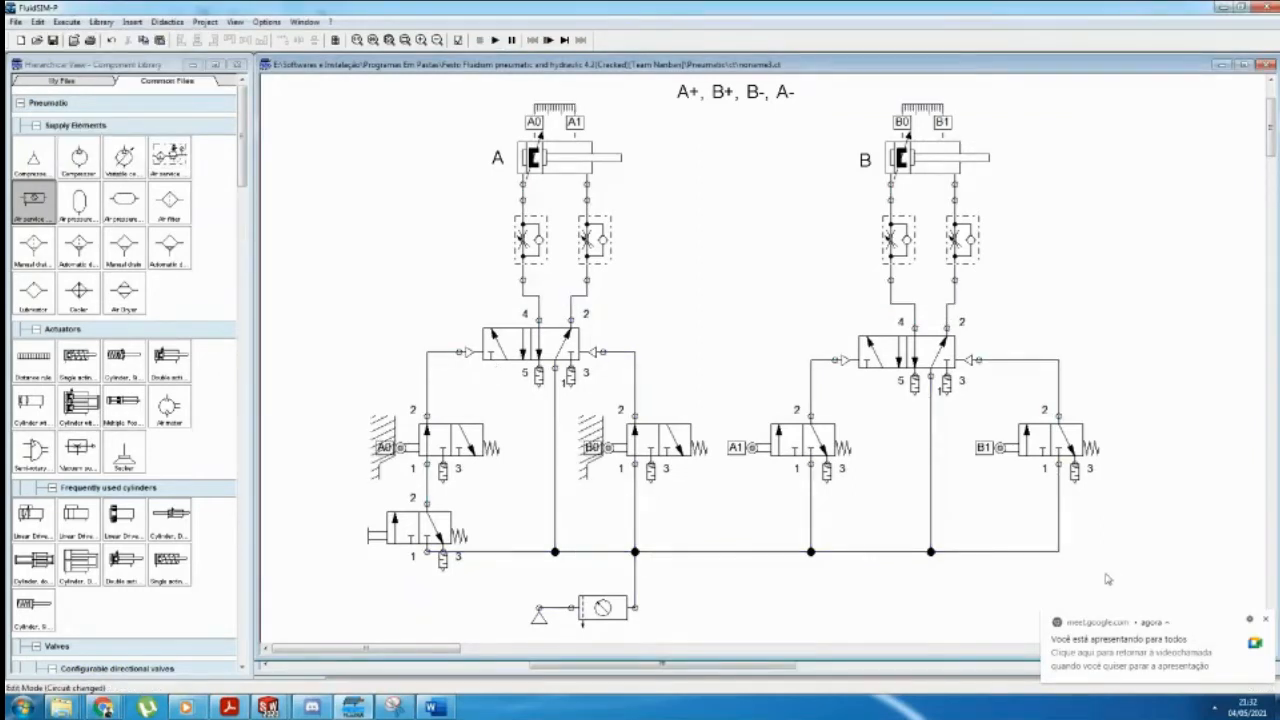
left_click_drag(1106, 574, 485, 510)
key("Delete")
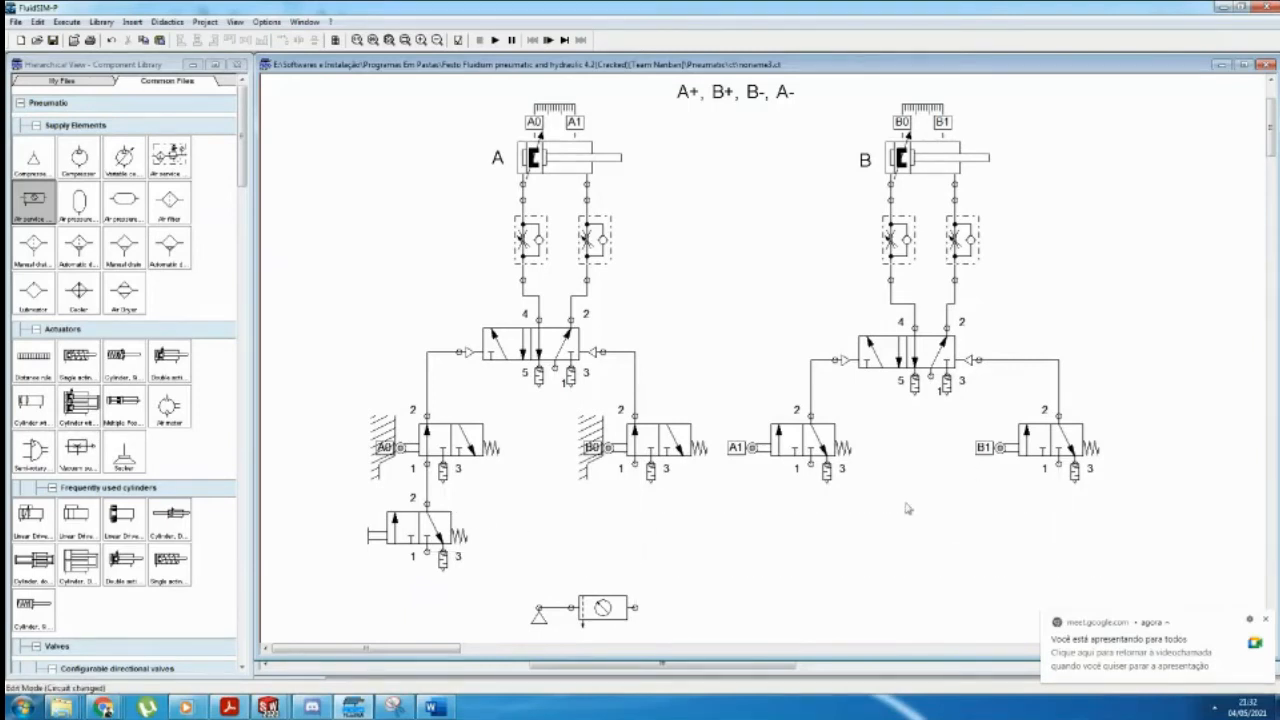
Step: Place a copy of cylinder A's 5/n-way valve below the roller valves, between B0 and A1
left_click(533, 349)
left_click_drag(533, 349, 717, 551)
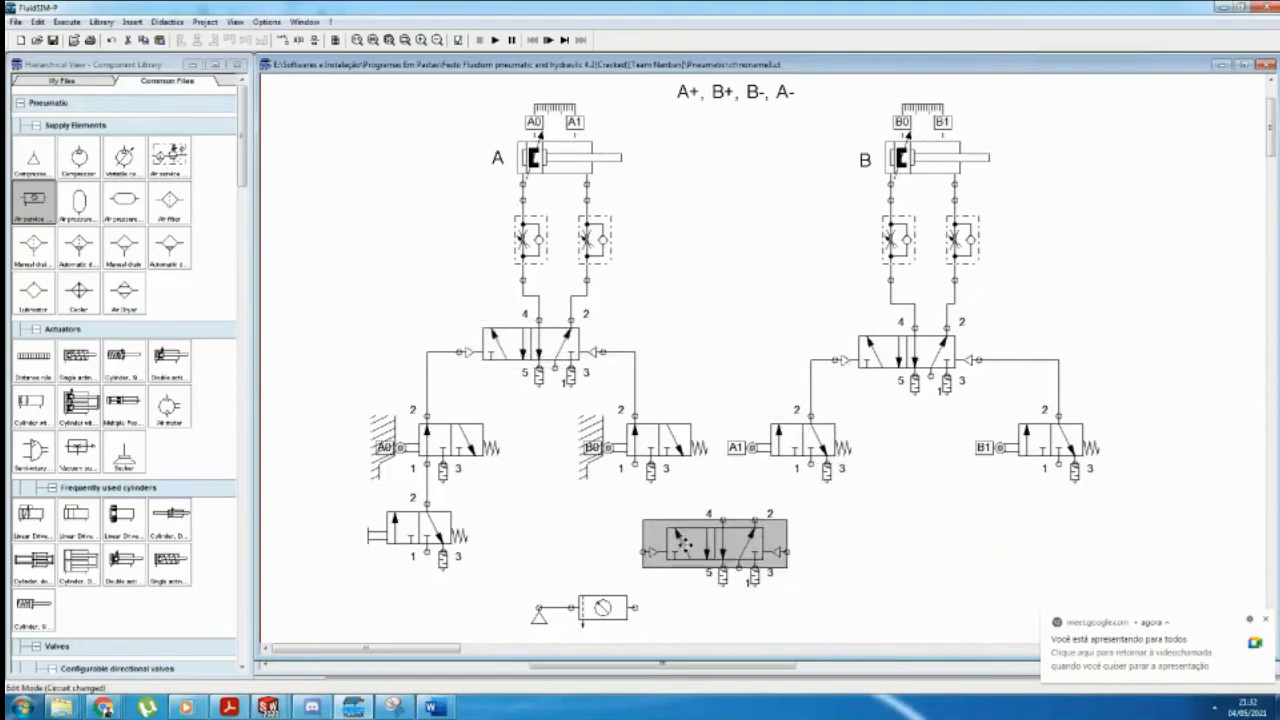
left_click(1052, 567)
Step: Move the compressed air supply and air service unit together further down and left, below the manual valve
scroll(652, 522, "down", 2)
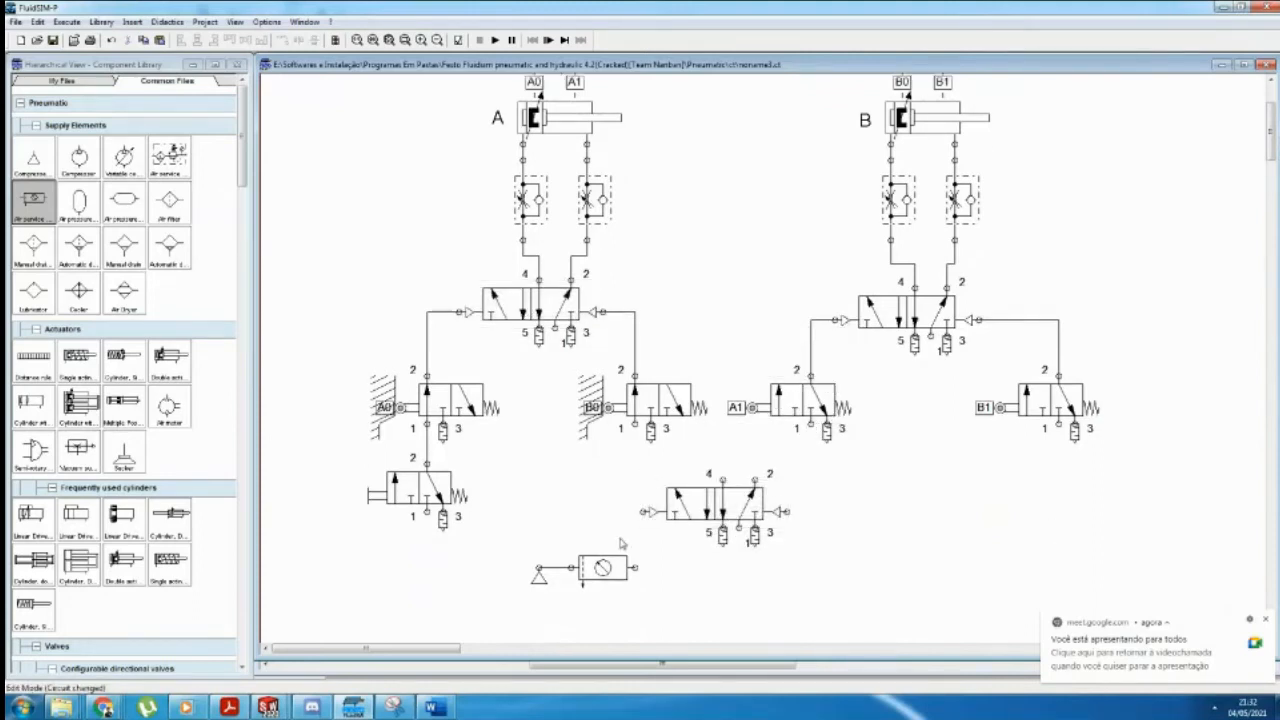
mouse_move(594, 527)
left_mouse_down()
mouse_move(500, 591)
mouse_move(587, 538)
left_mouse_up()
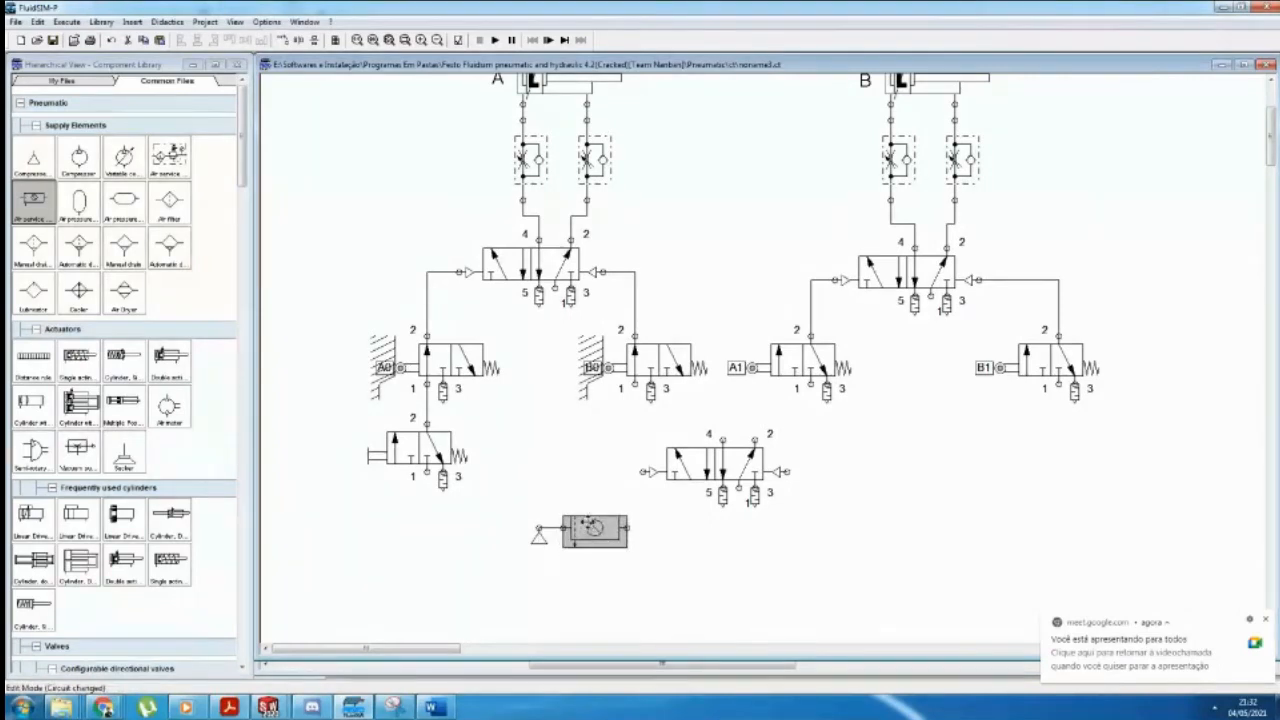
left_click(630, 597)
left_click_drag(630, 597, 458, 597)
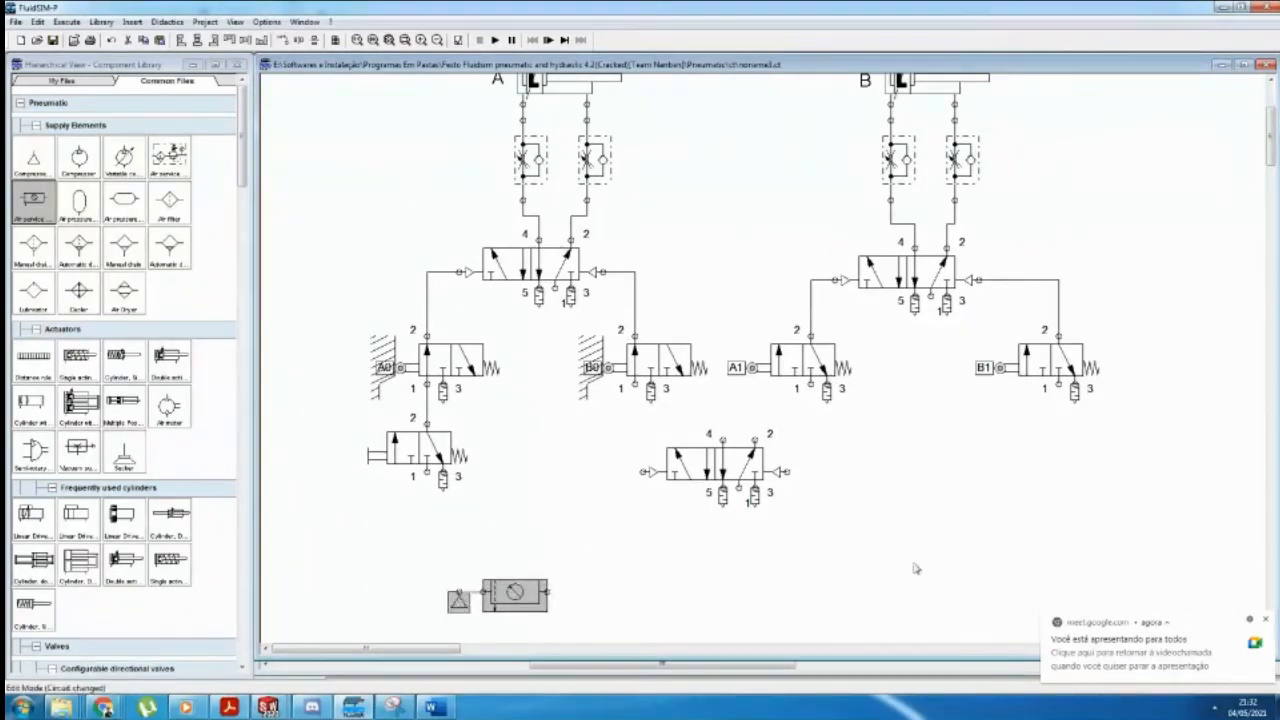
left_click(916, 564)
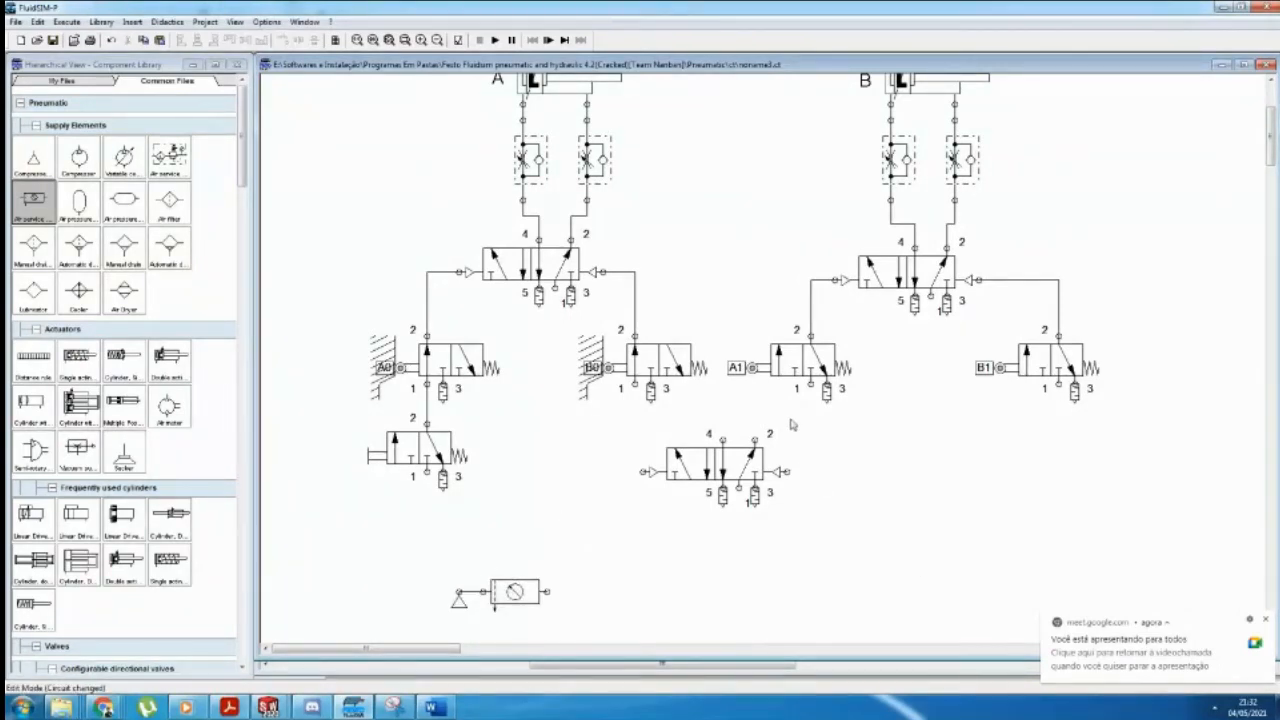
scroll(860, 450, "up", 2)
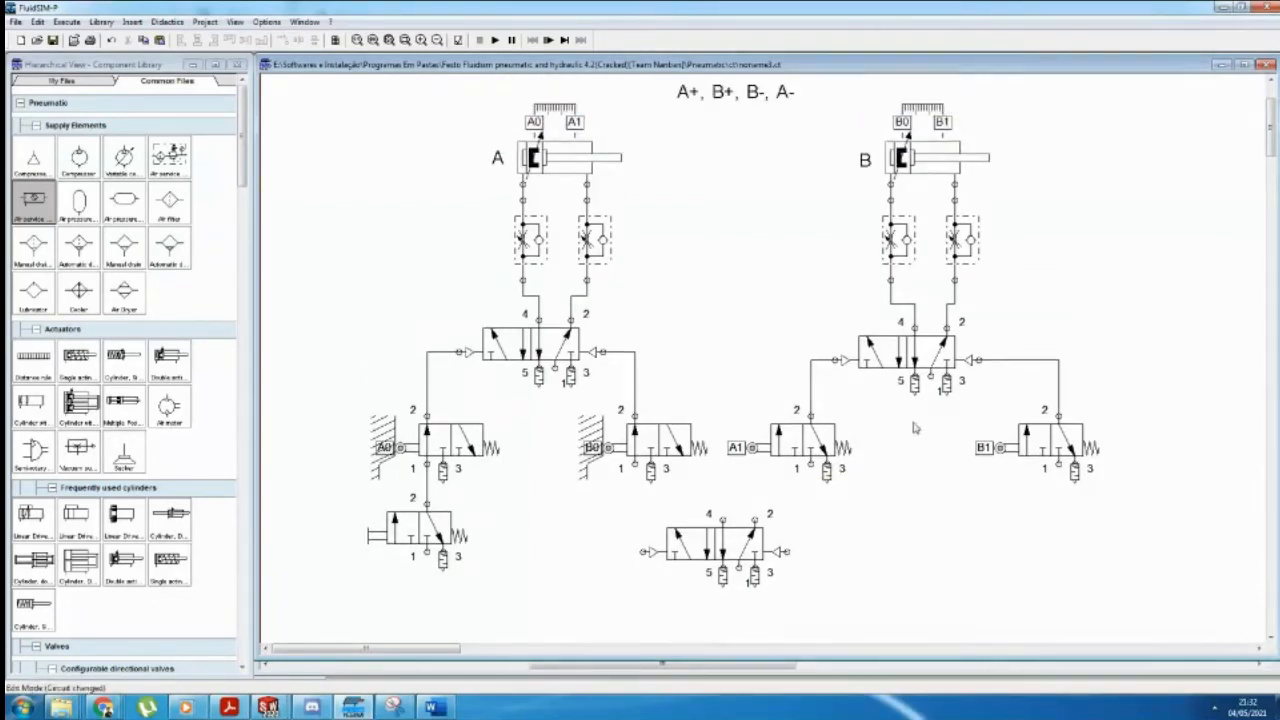
Step: Connect B0's port 1 to port 2 and A1's port 1 to port 4 of the lower 5/n-way valve, making the A1 line a Control Line
left_click_drag(720, 541, 722, 557)
left_click(851, 523)
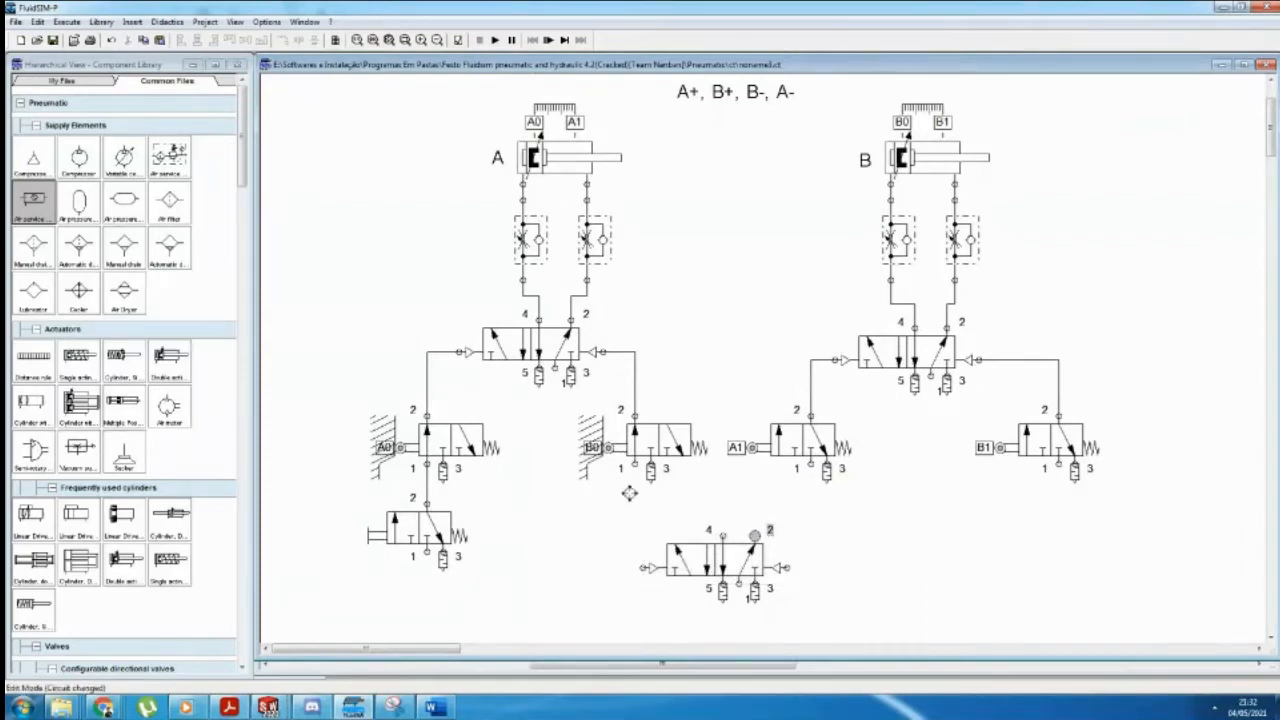
mouse_move(634, 470)
left_mouse_down()
mouse_move(754, 534)
mouse_move(812, 497)
mouse_move(810, 468)
left_mouse_up()
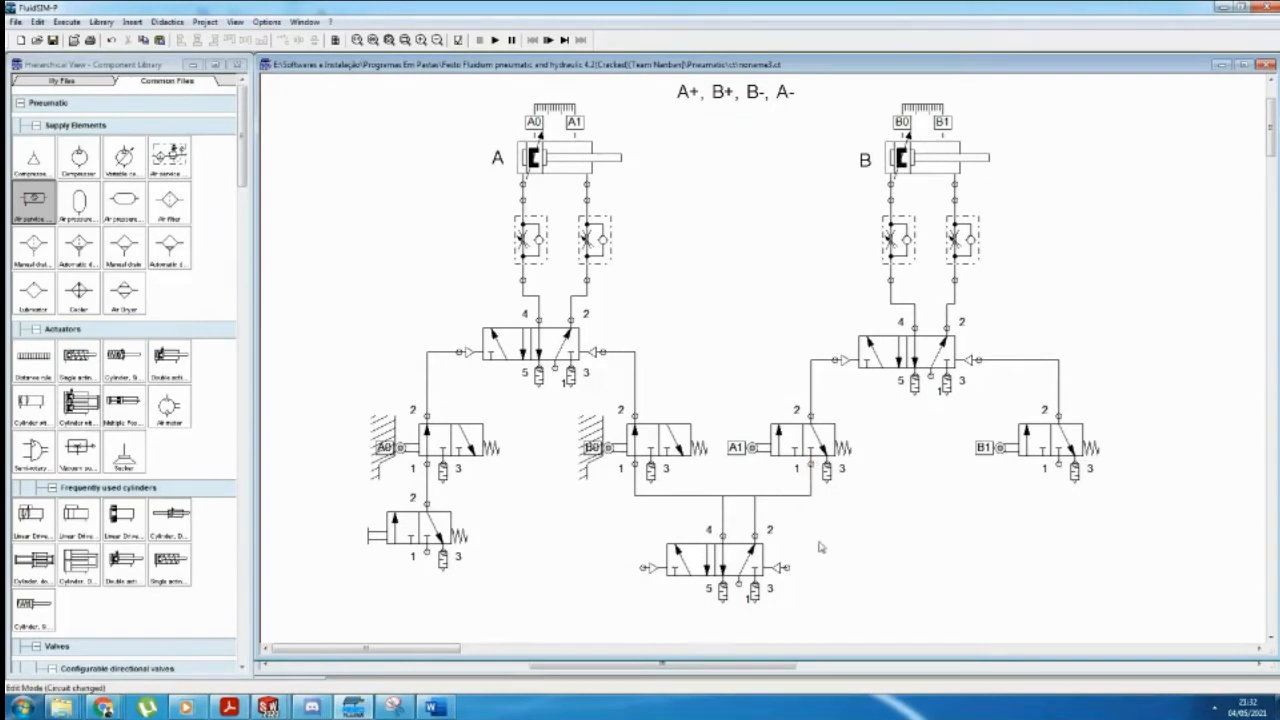
double_click(789, 508)
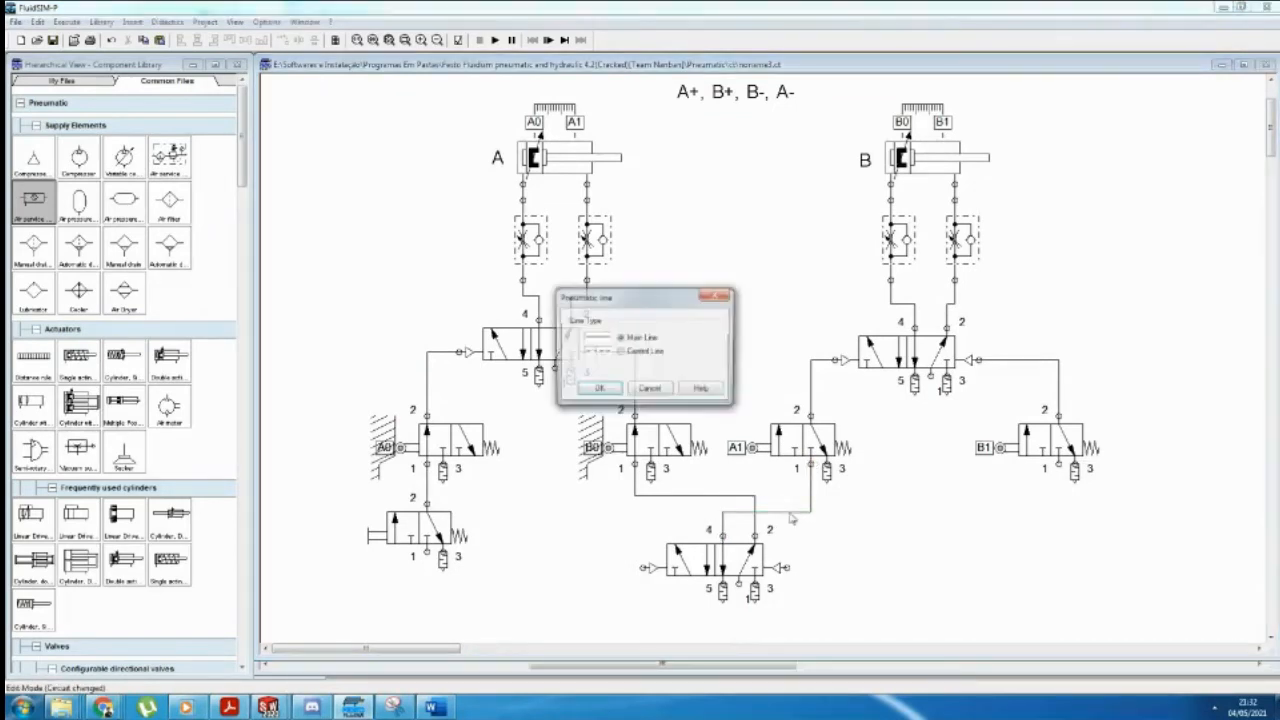
left_click(597, 389)
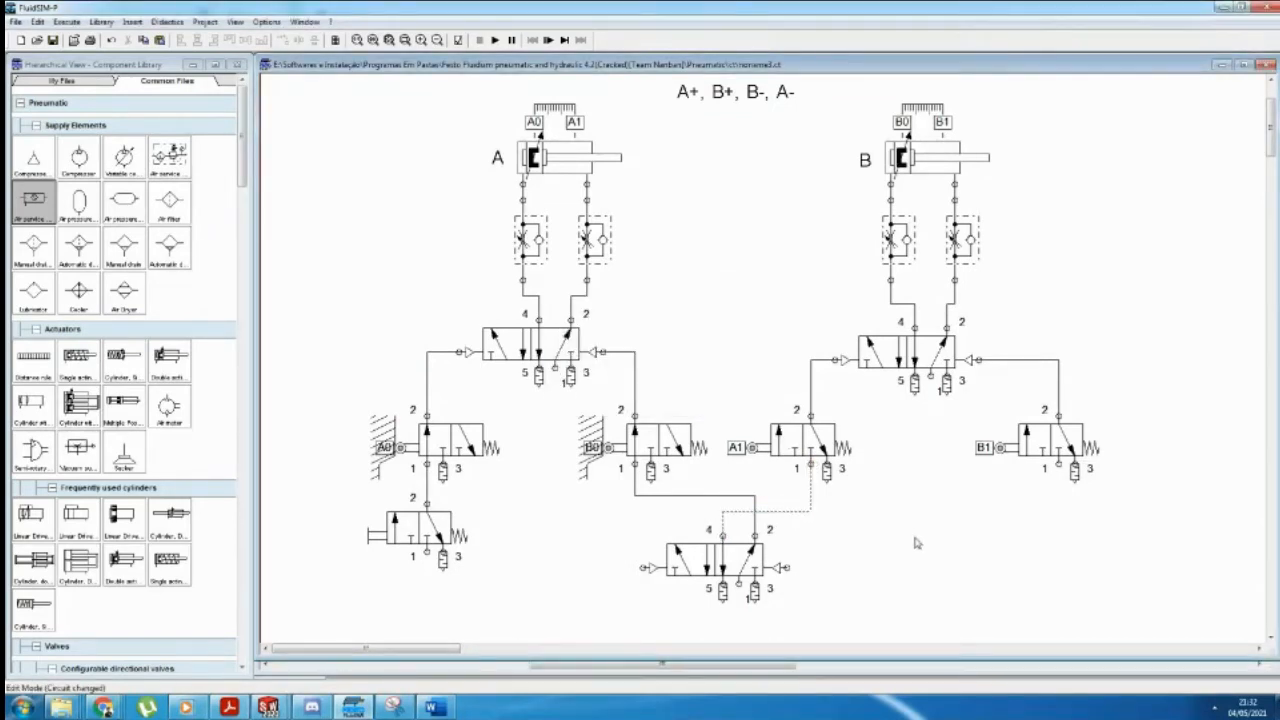
Step: Move the compressed air supply and air service unit together up, closer to the manual valve
scroll(793, 557, "down", 3)
left_click(507, 560)
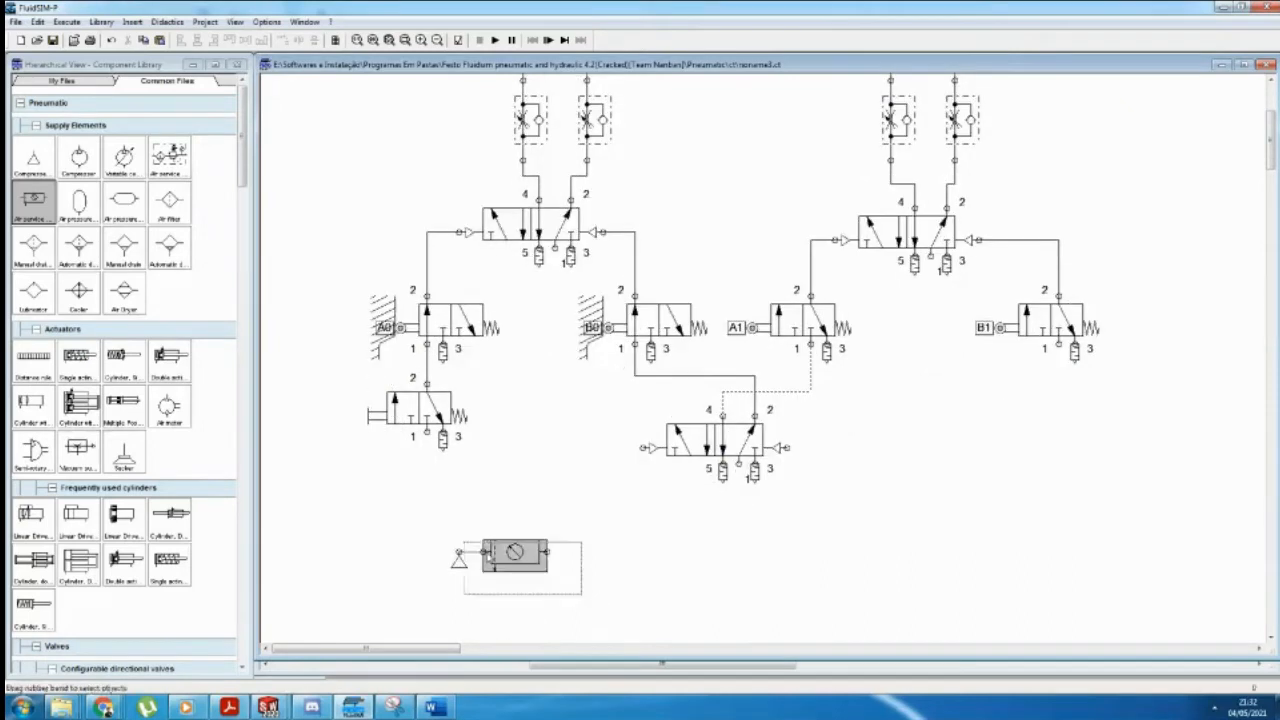
left_click_drag(507, 560, 511, 484)
left_click(649, 491)
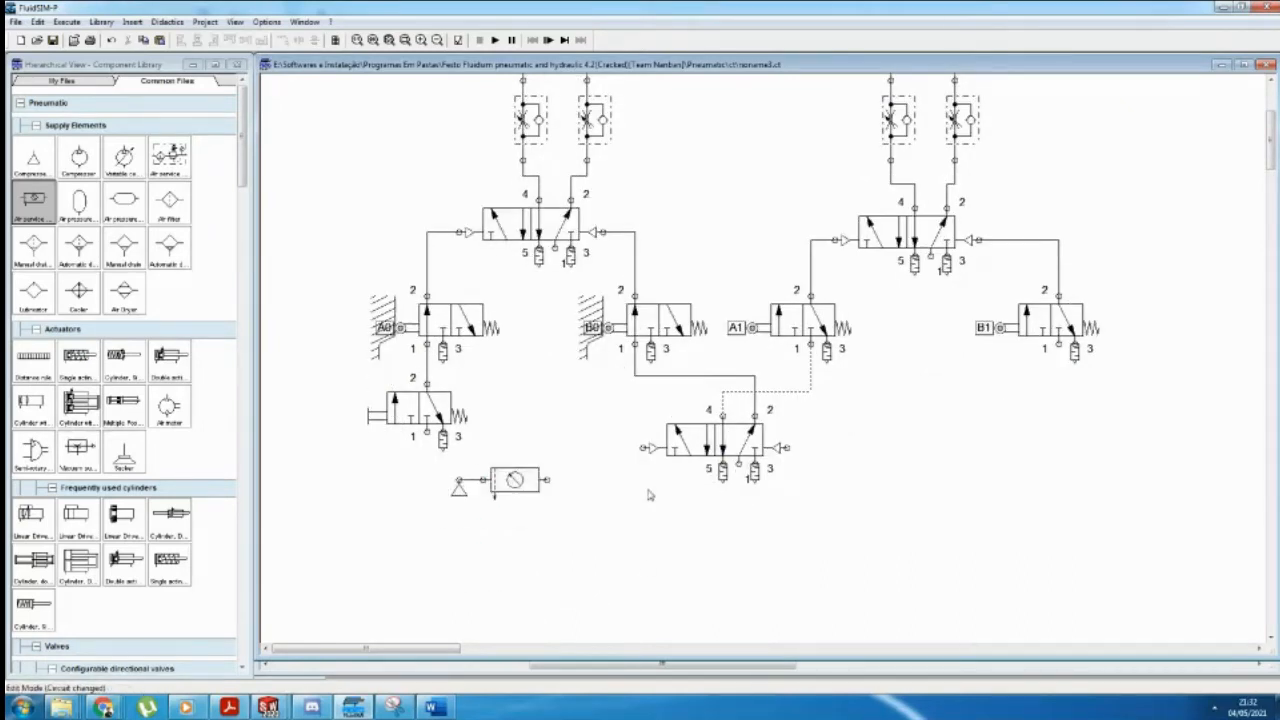
Step: Connect port 1 of the lower 5/n-way valve to the air service unit's outlet and route the line just below the valve's silencers
scroll(648, 495, "up", 2)
scroll(648, 495, "up", 1)
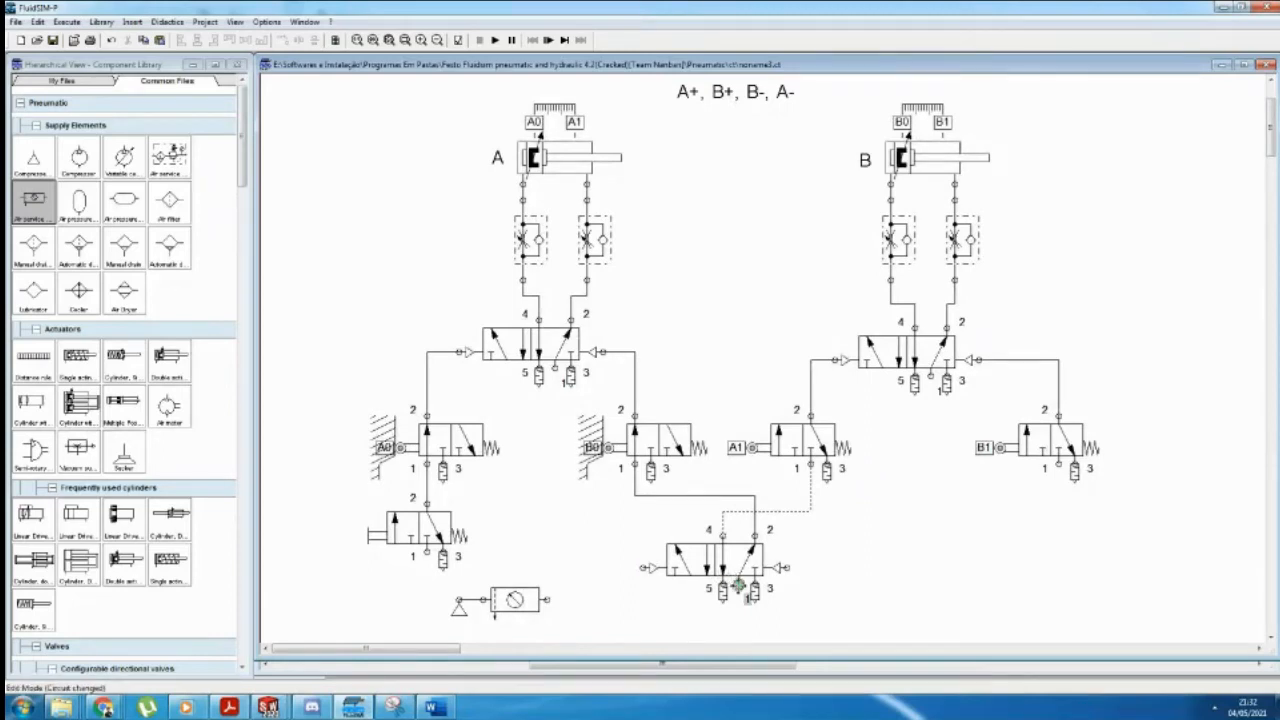
left_click_drag(740, 591, 553, 600)
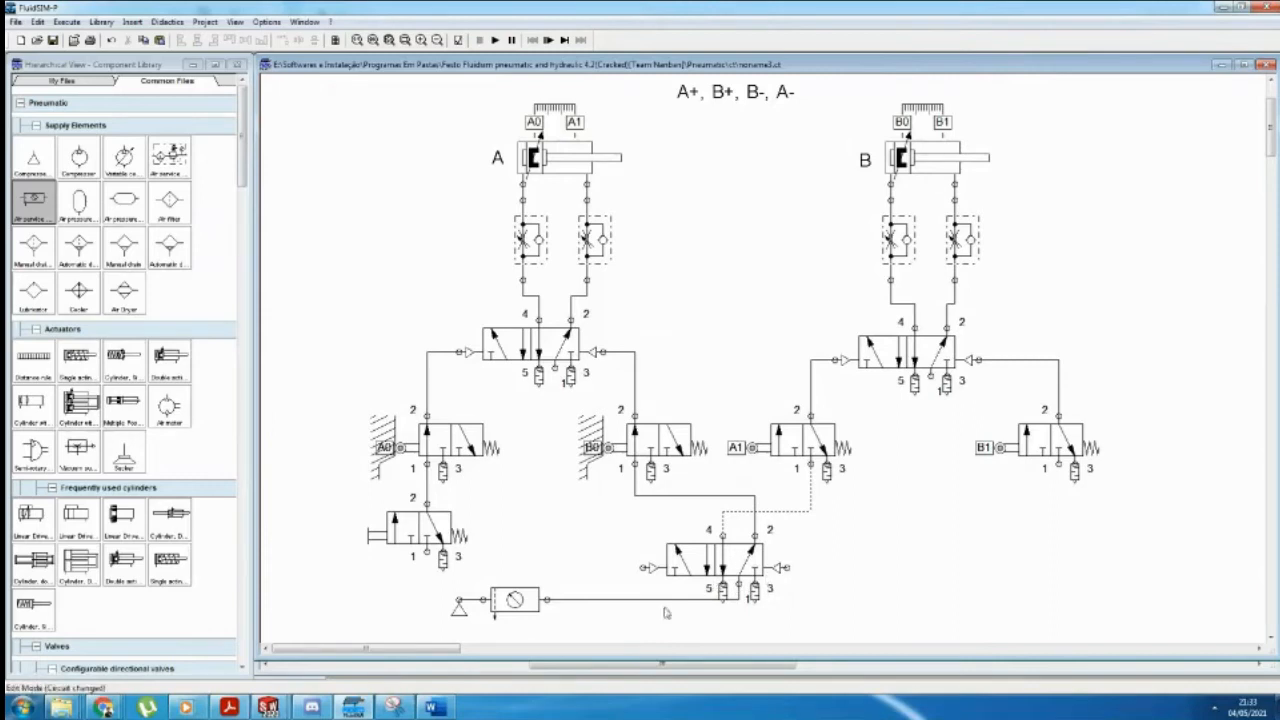
left_click_drag(654, 600, 657, 610)
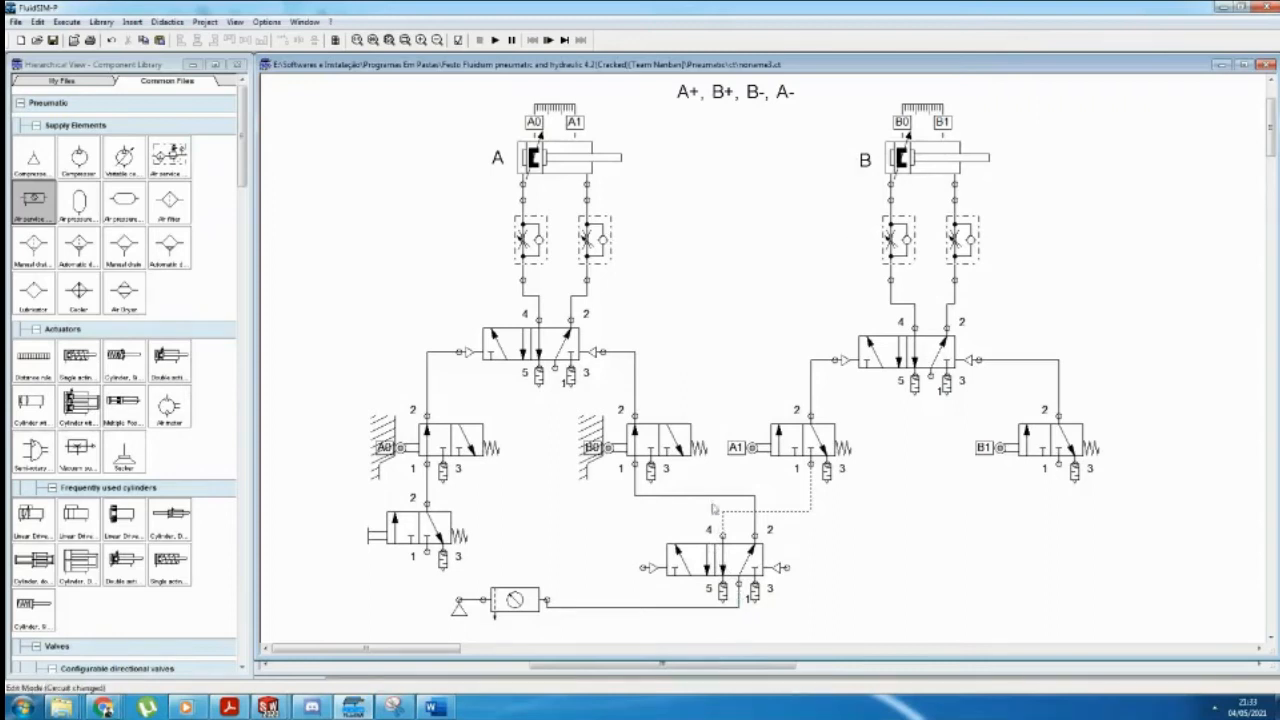
left_click(812, 453)
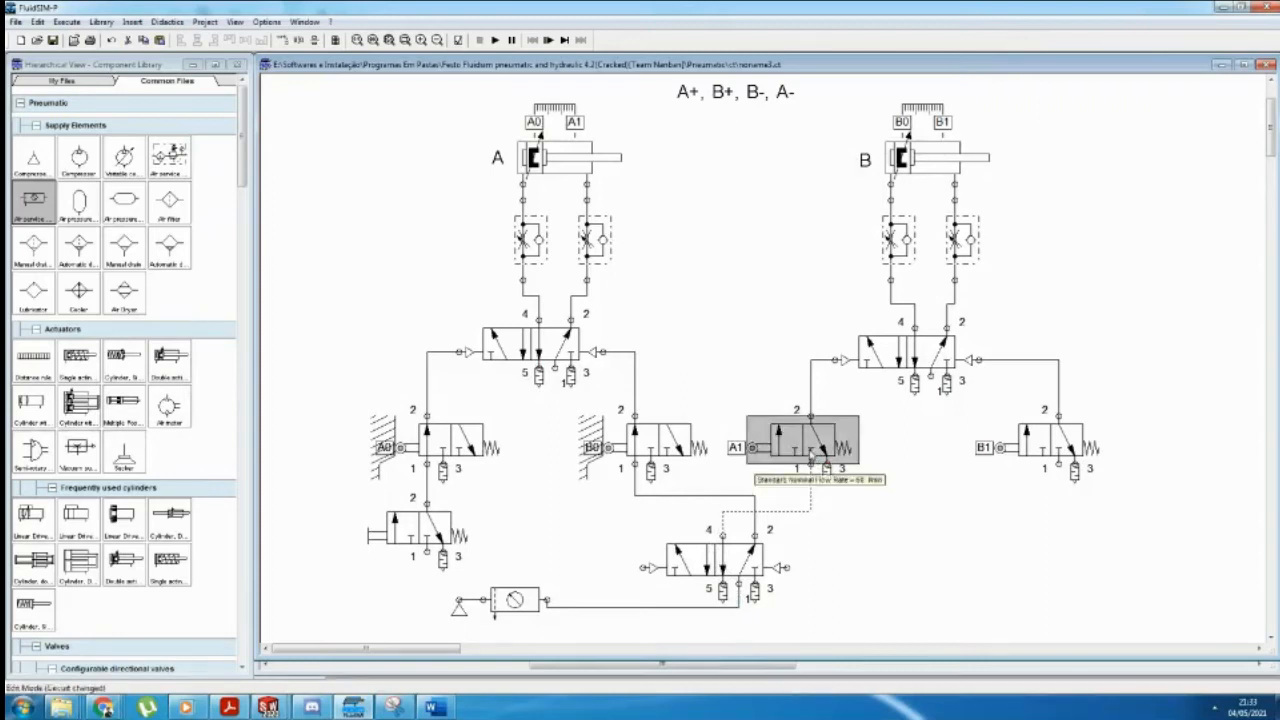
left_click(807, 190)
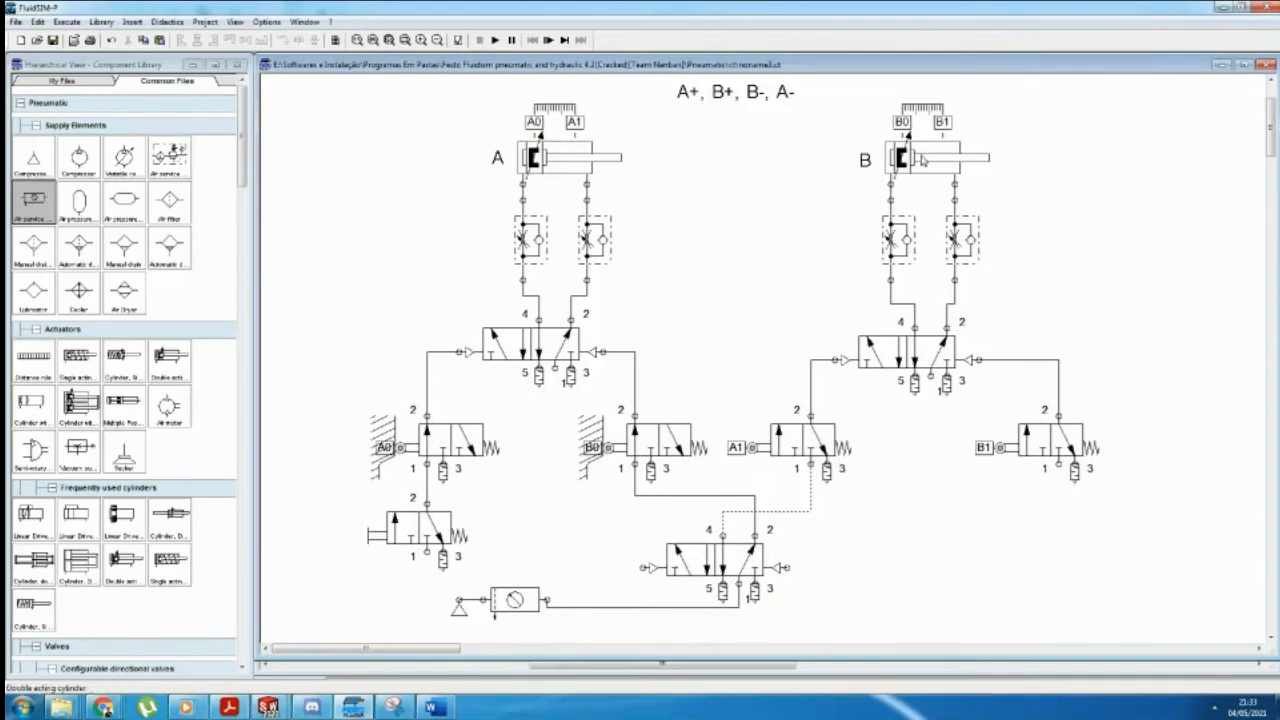
mouse_move(921, 160)
left_click(1068, 446)
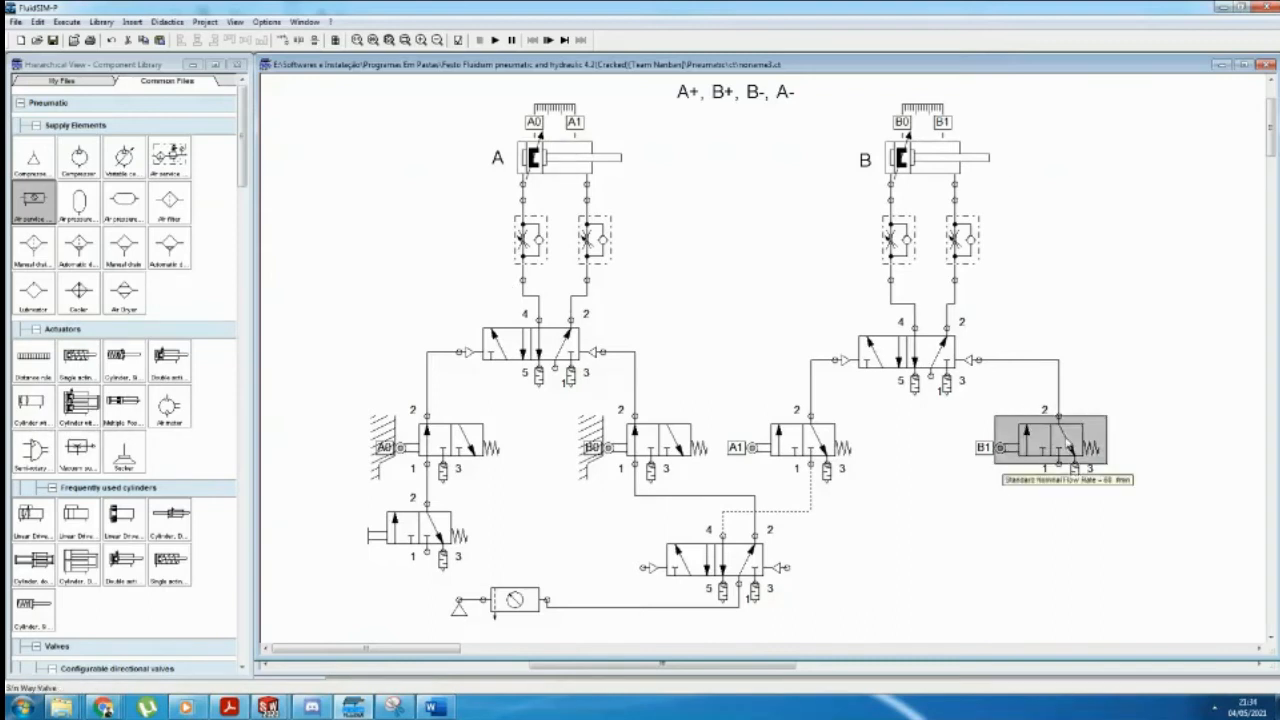
left_click(814, 563)
left_click(742, 563)
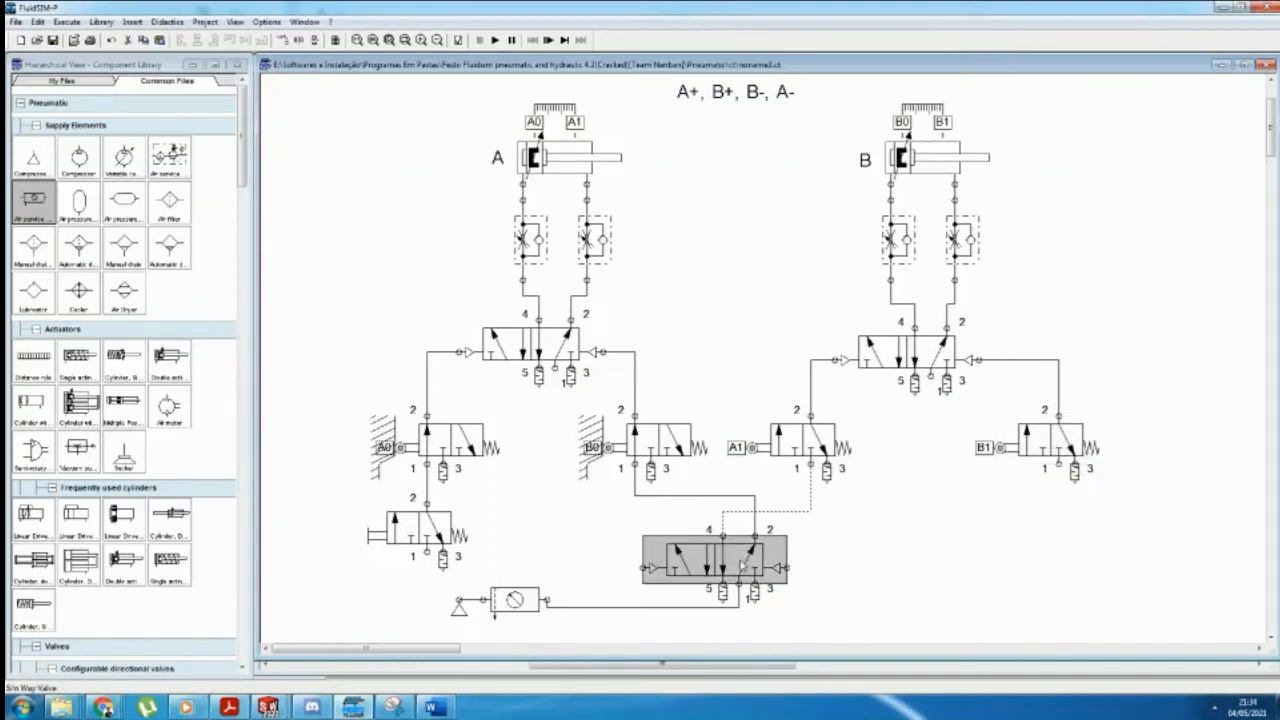
left_click(822, 553)
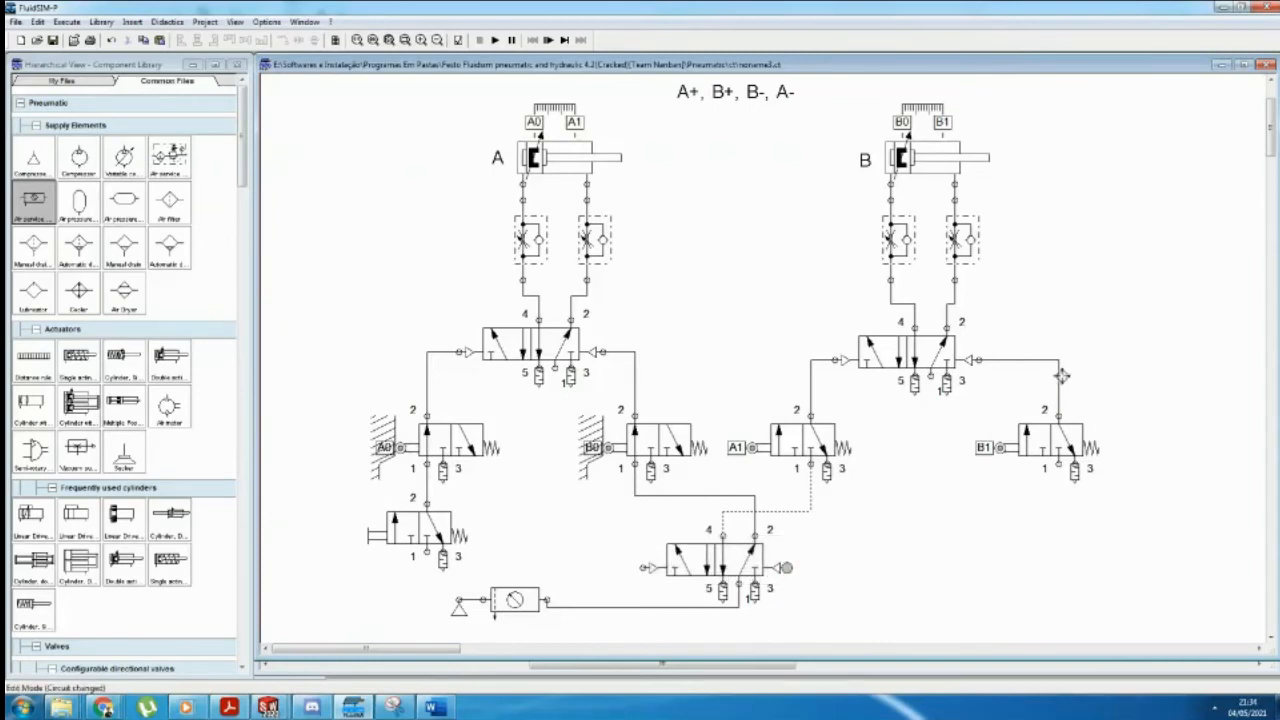
Step: Connect the lower 5/n-way valve's right pilot port to B1's output line and its left pilot port to A0's, moving B1 down for clearance
left_click_drag(1058, 379, 1058, 379)
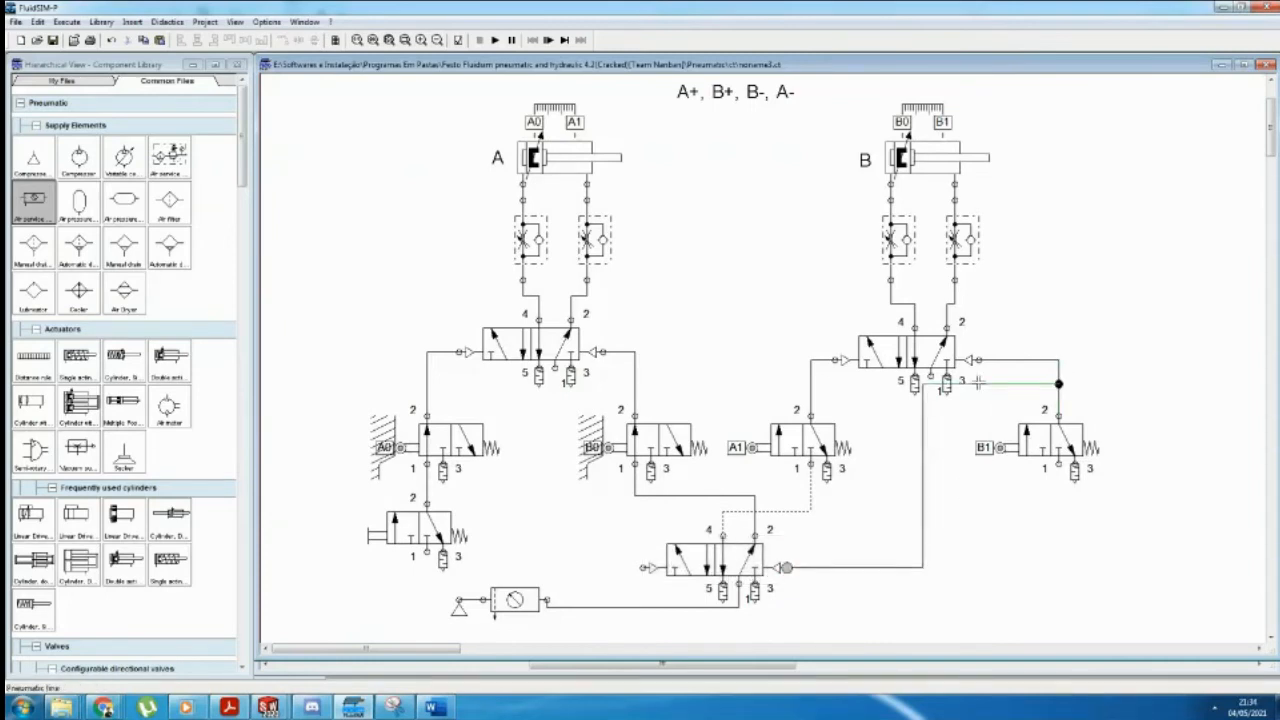
mouse_move(976, 381)
left_mouse_down()
mouse_move(978, 412)
mouse_move(987, 399)
left_mouse_up()
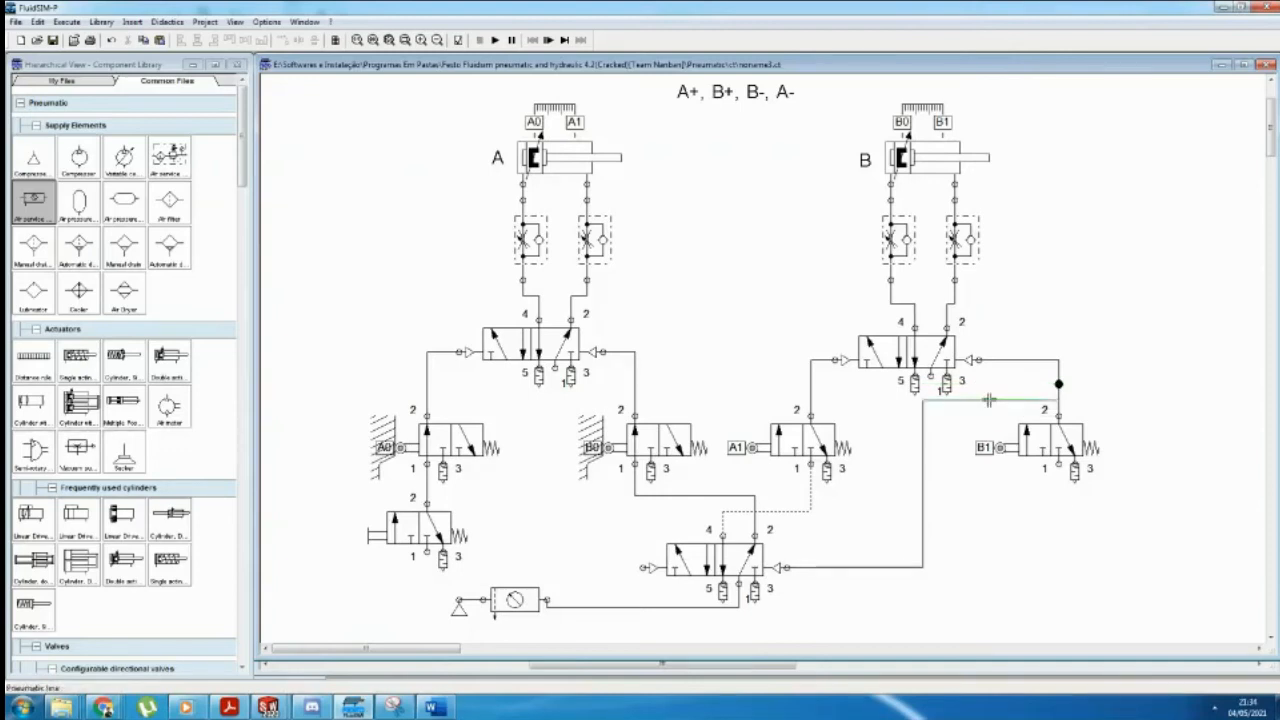
left_click_drag(1055, 447, 1056, 479)
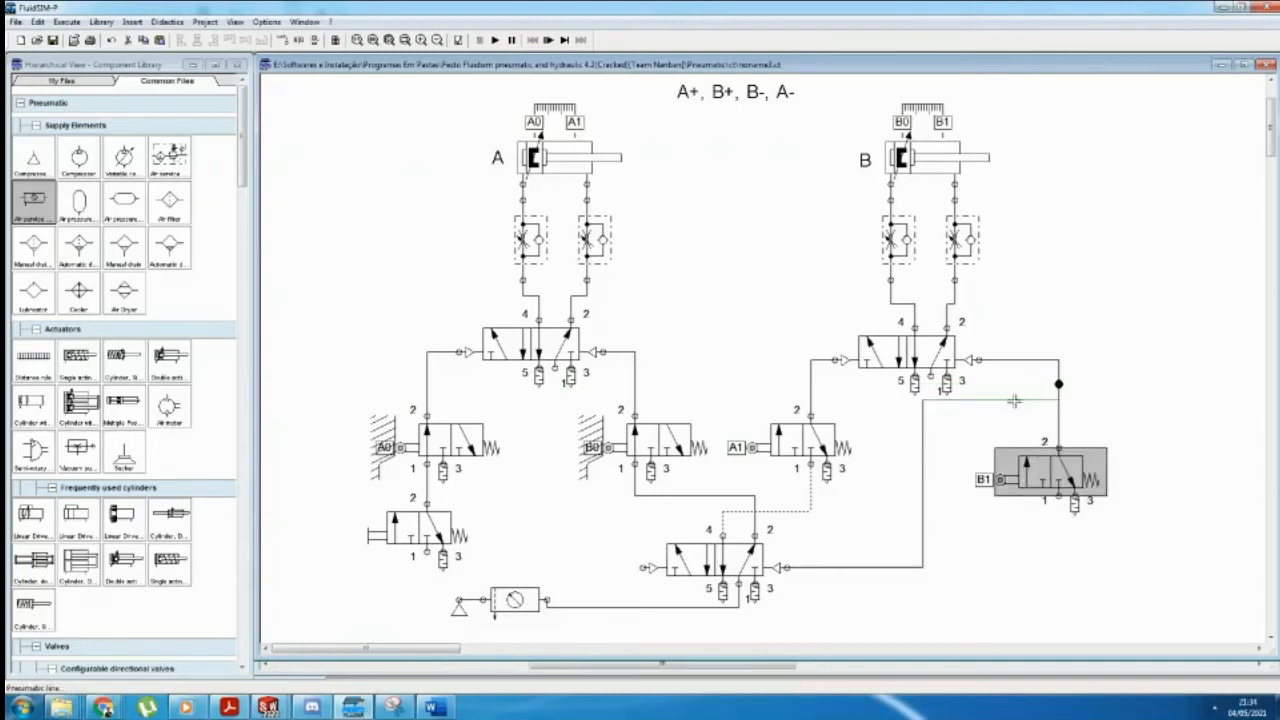
left_click(1011, 399)
left_click_drag(1011, 399, 1058, 424)
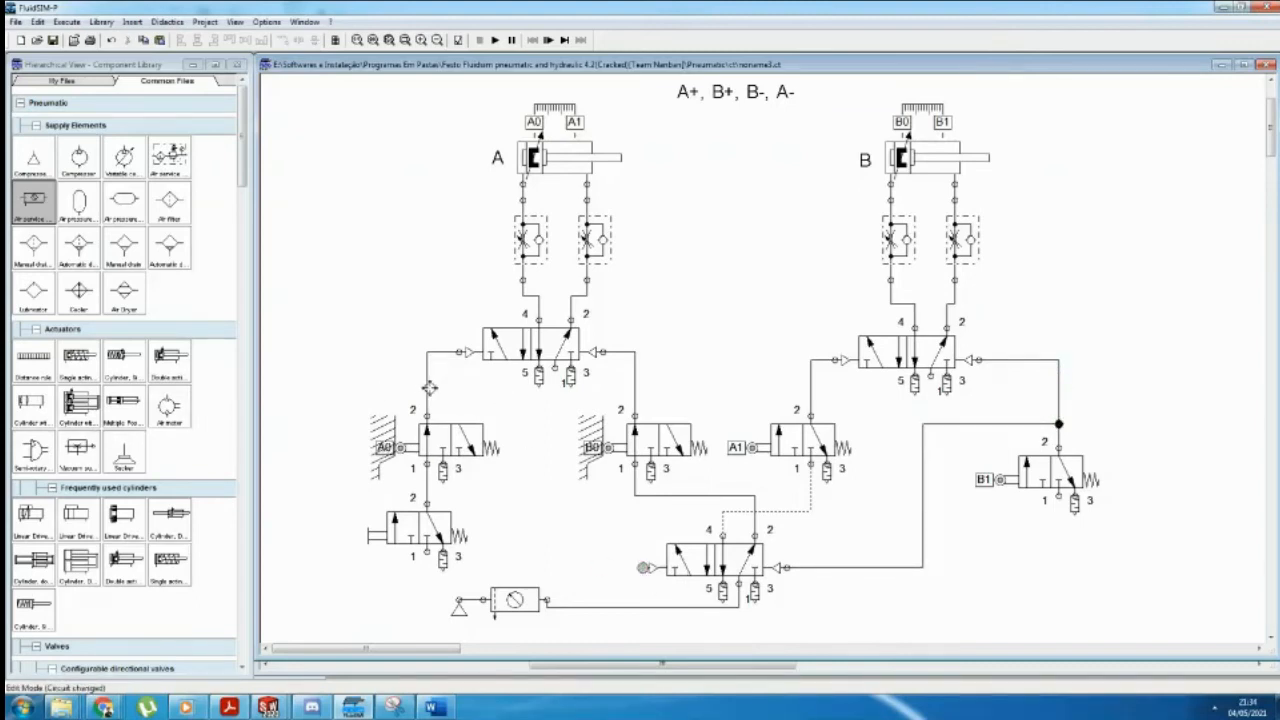
left_click_drag(426, 388, 643, 567)
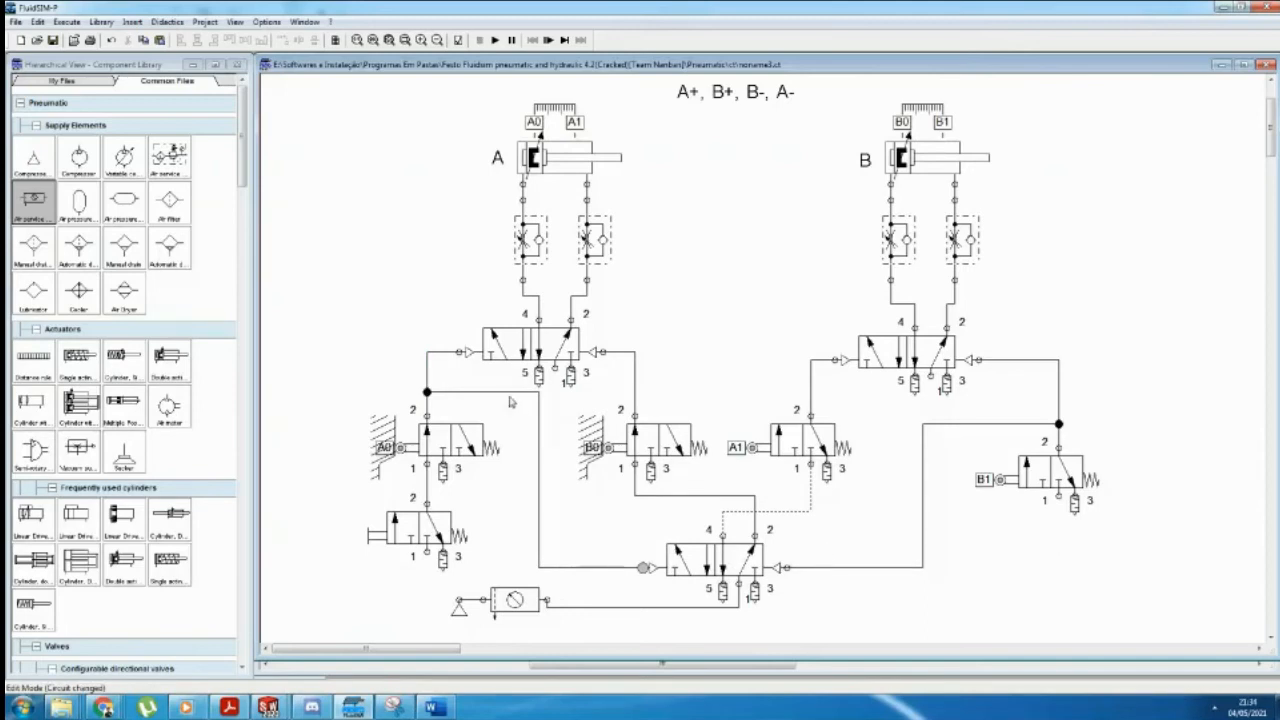
left_click_drag(540, 412, 502, 413)
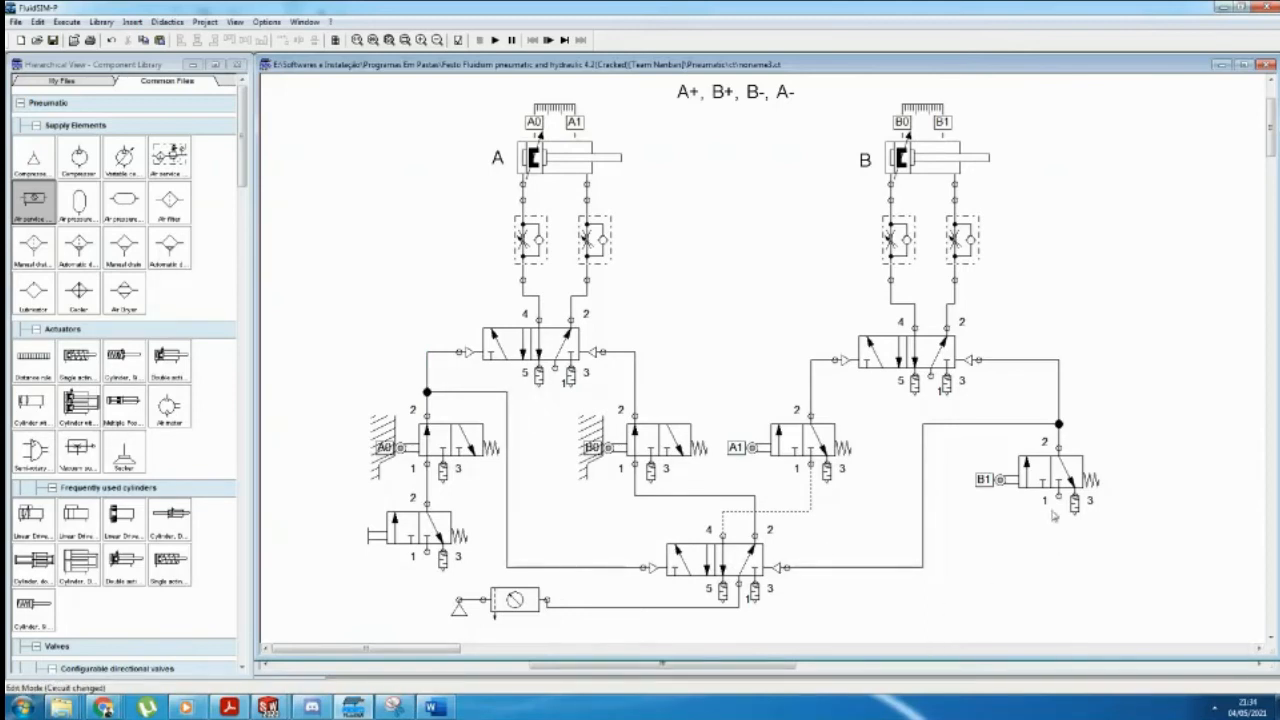
Step: Connect B1's port 1 to the lower valve's supply line and the manual valve's port 1 to the line feeding the air service unit
left_click_drag(1058, 496, 737, 607)
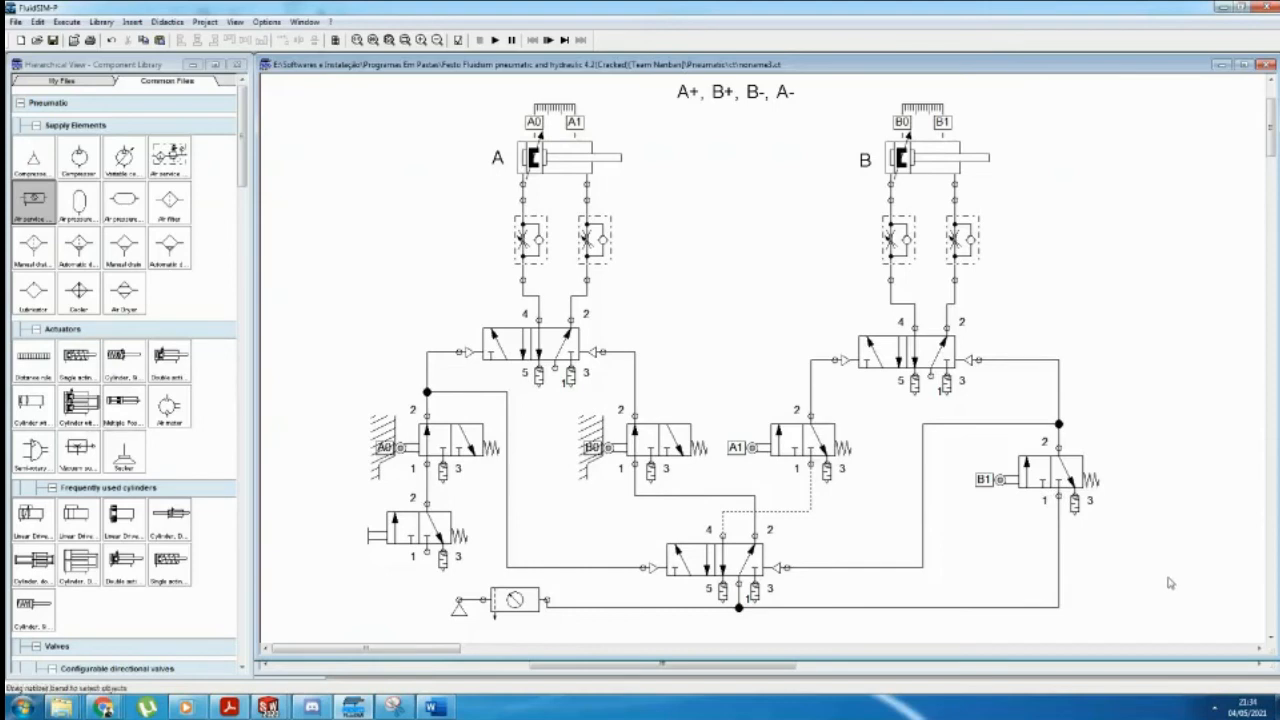
left_click_drag(426, 552, 392, 597)
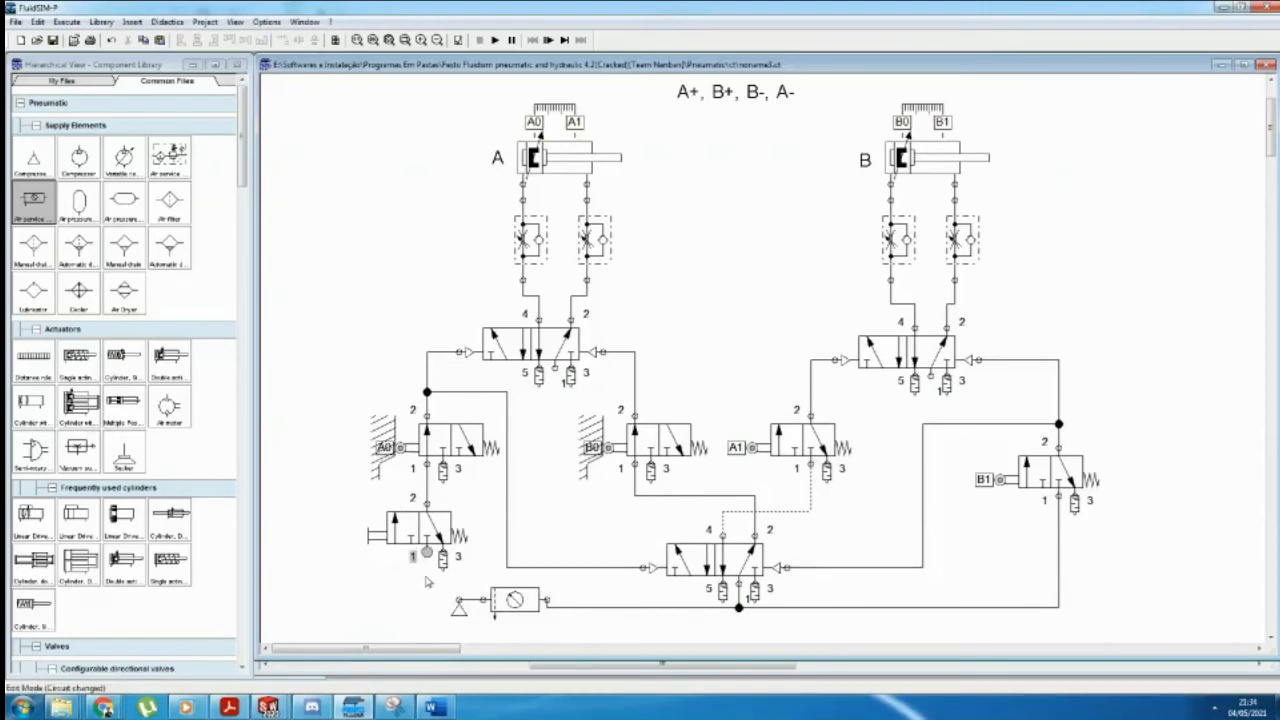
left_click_drag(427, 552, 475, 600)
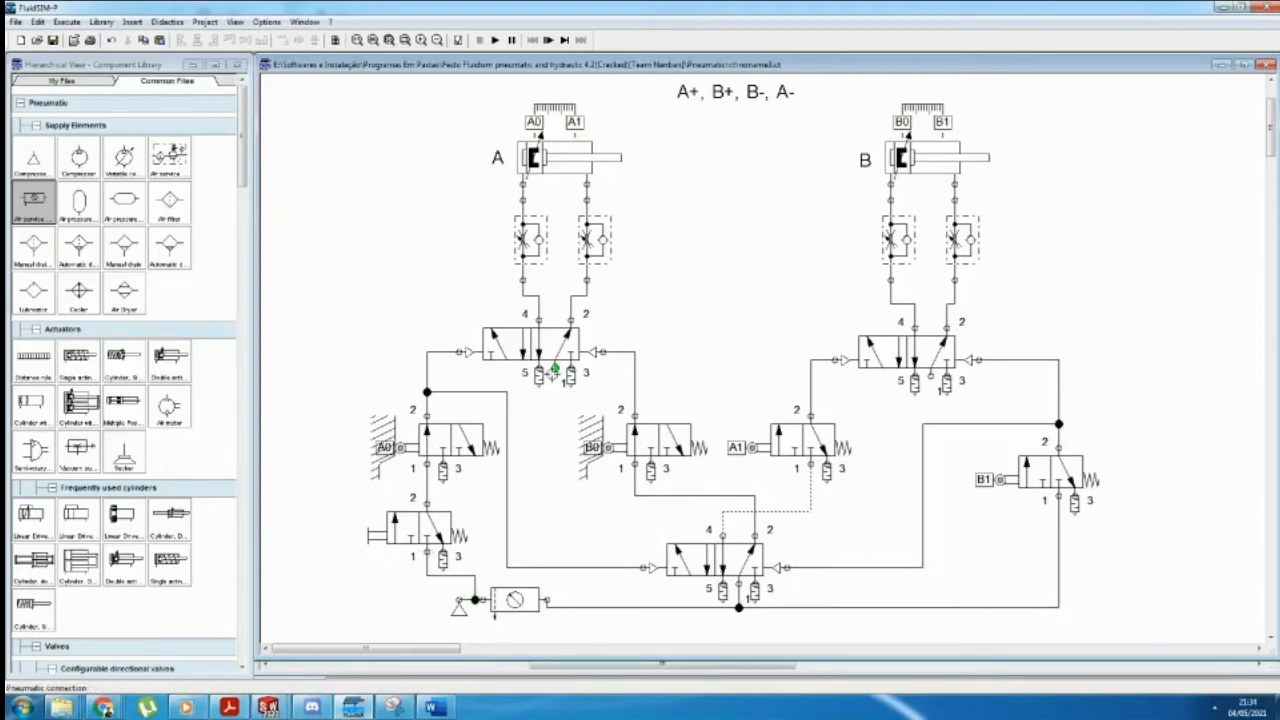
Step: Attach a separate compressed air supply to port 1 of each cylinder's 5/n-way valve, copying the first one for cylinder B
left_click_drag(462, 616, 555, 369)
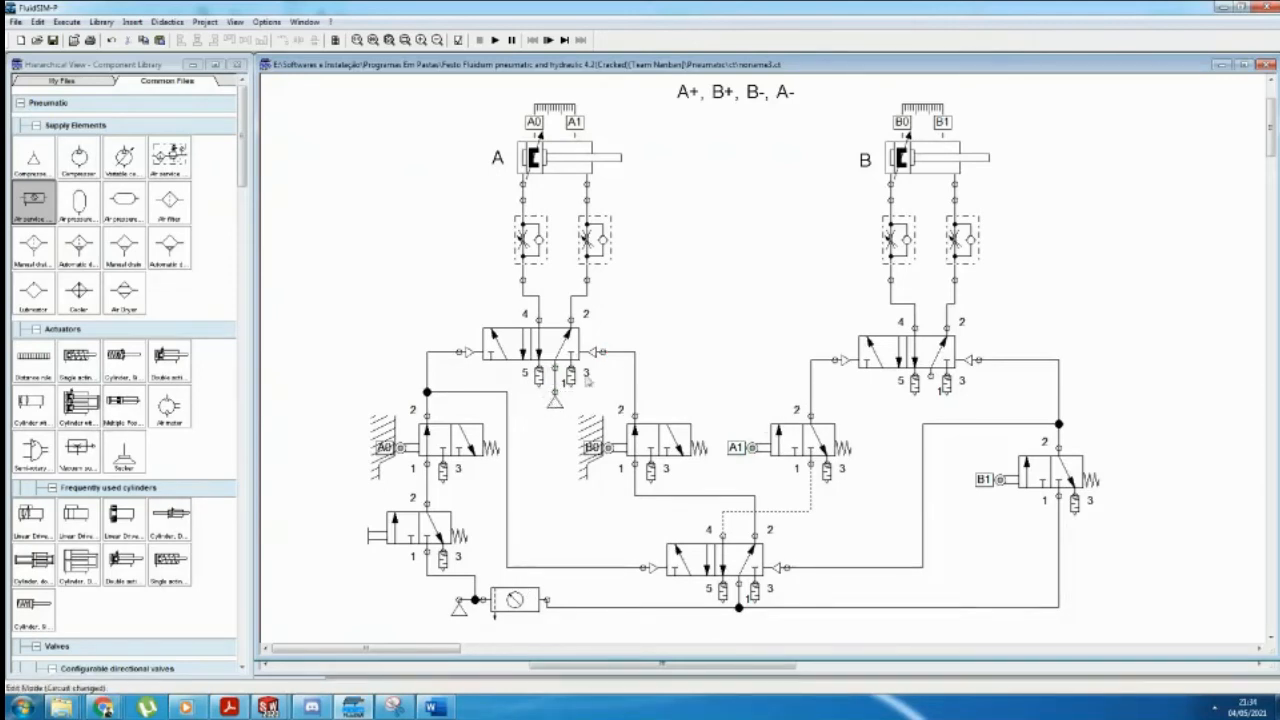
left_click(555, 401)
key("ctrl+c")
key("ctrl+v")
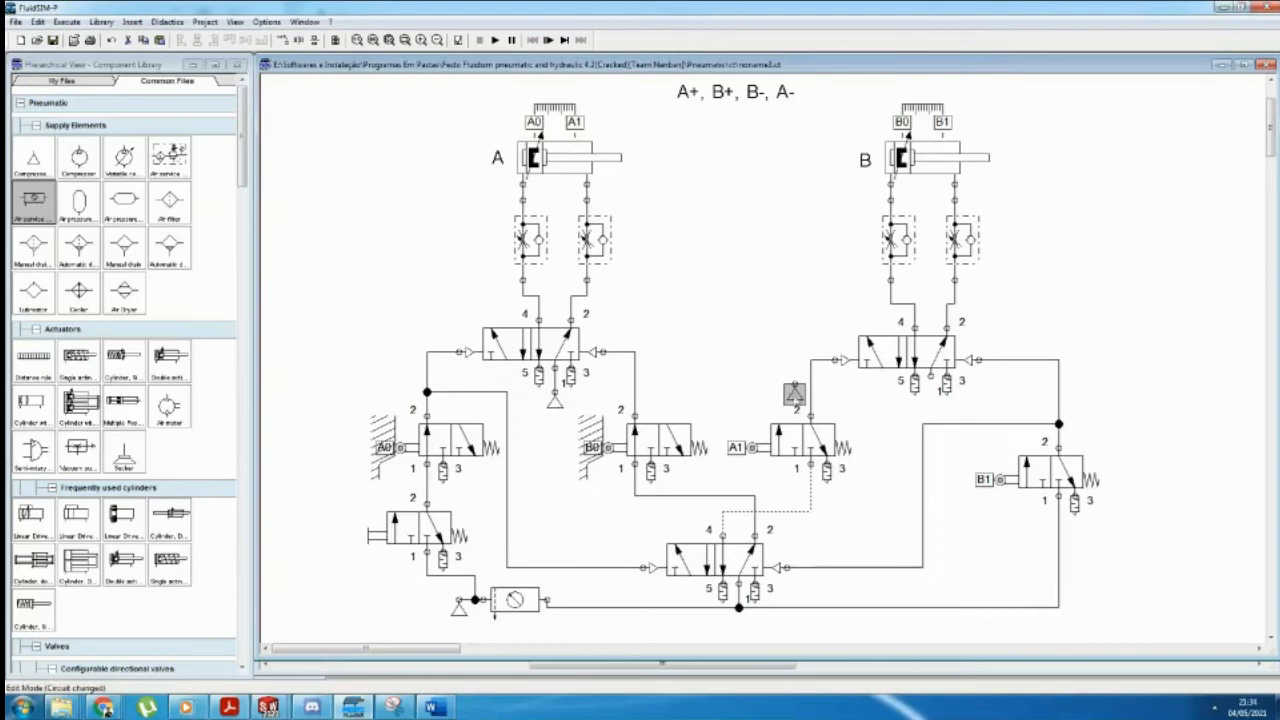
left_click_drag(795, 394, 930, 396)
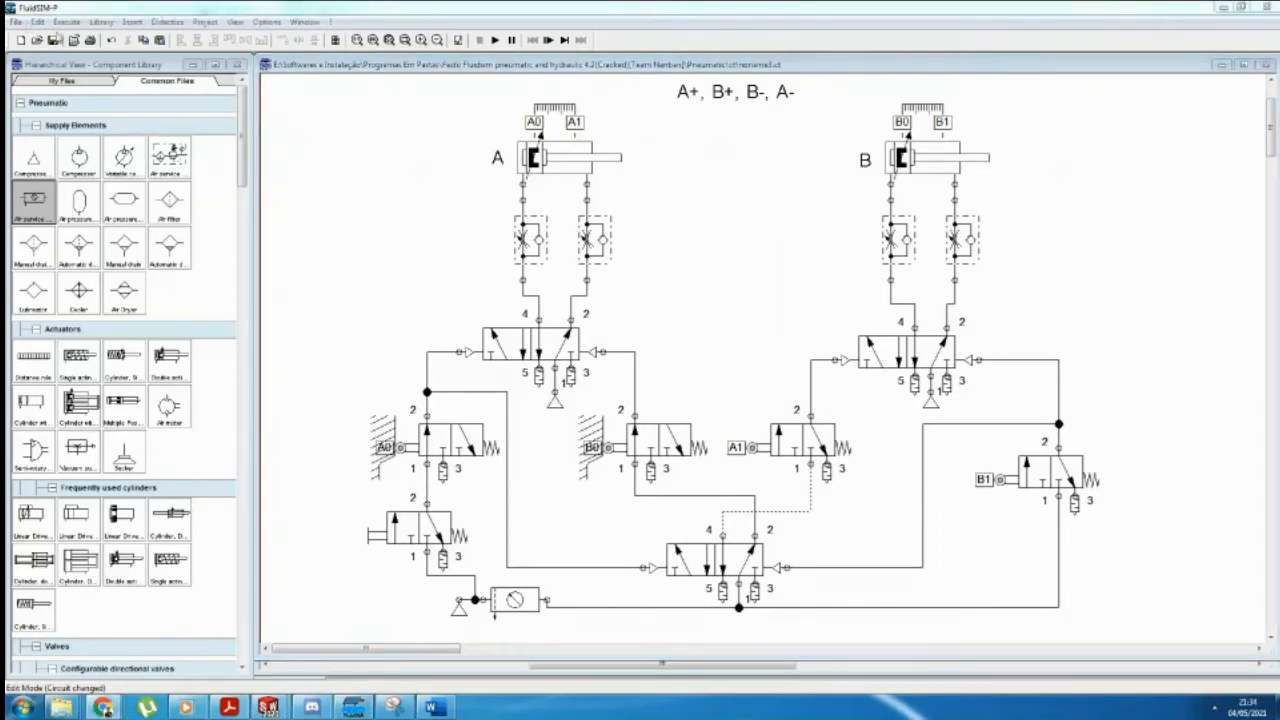
Step: Start the simulation and actuate the manual valve below A0 to begin the cycle
left_click(67, 21)
left_click(95, 70)
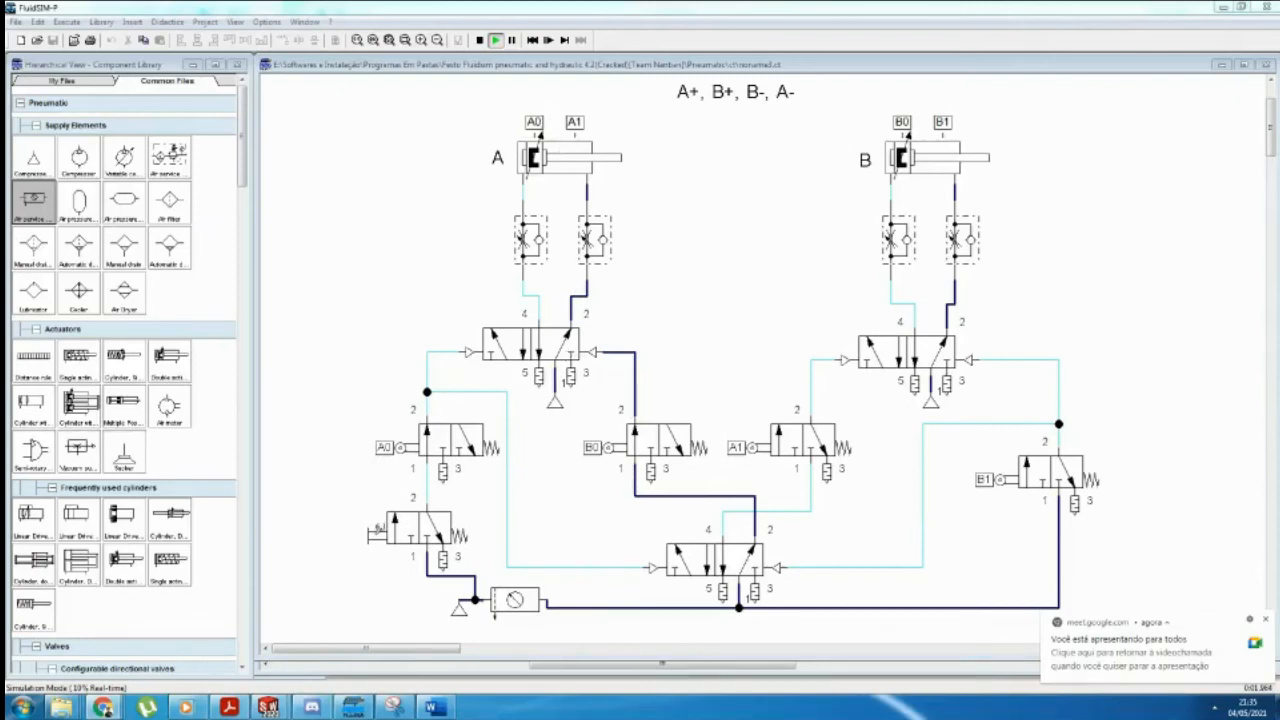
left_click(376, 531)
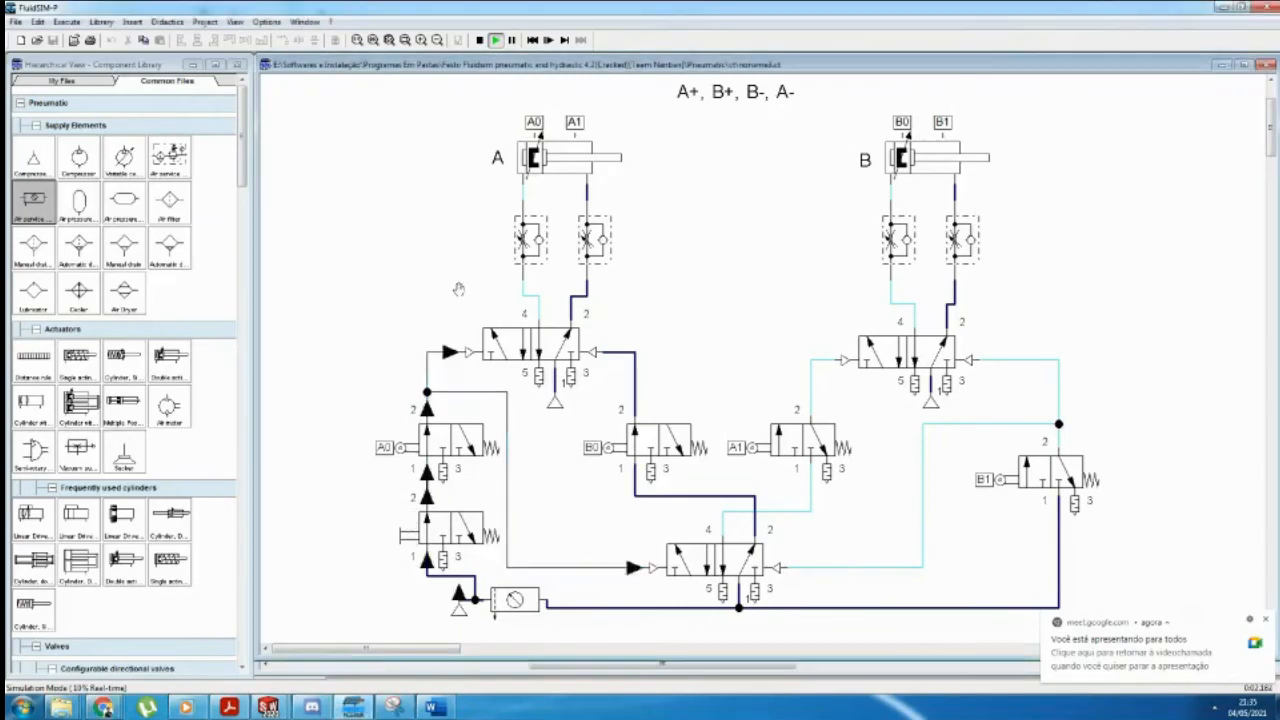
Step: Pause and resume the running simulation repeatedly to examine the valve positions and airflow at each stage of A+, B+, B-, A-
left_click(512, 40)
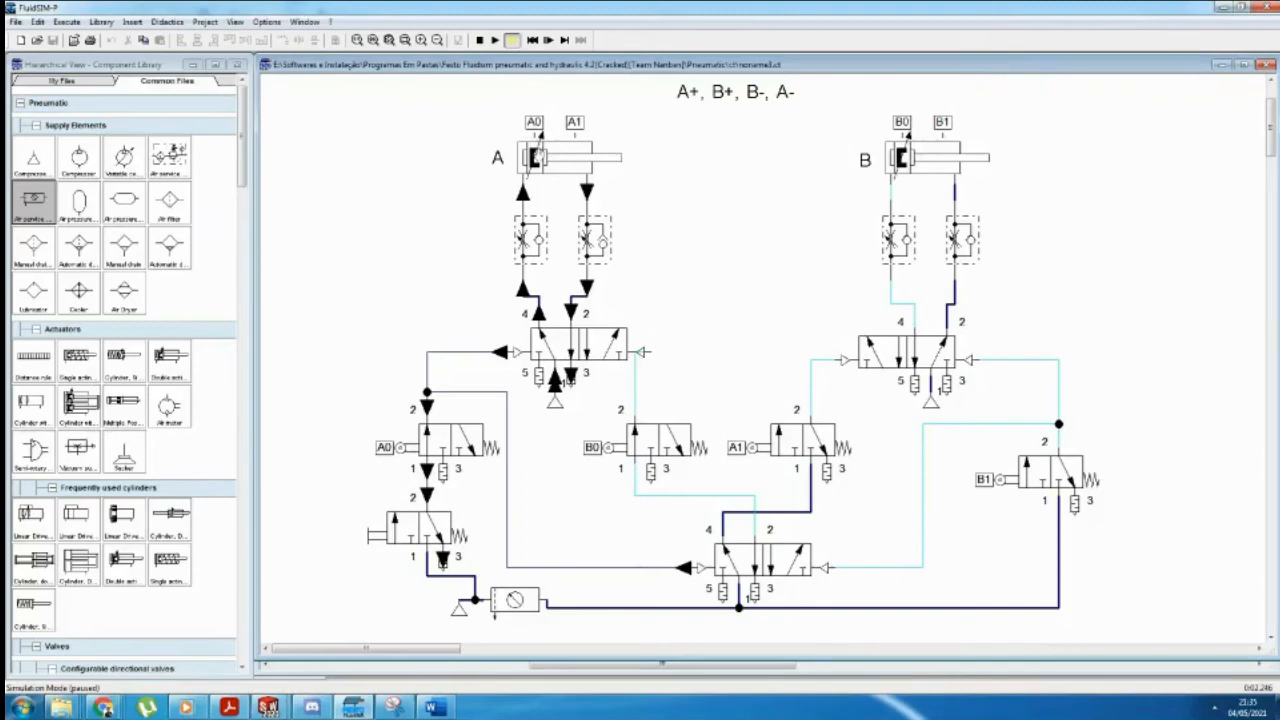
left_click(495, 40)
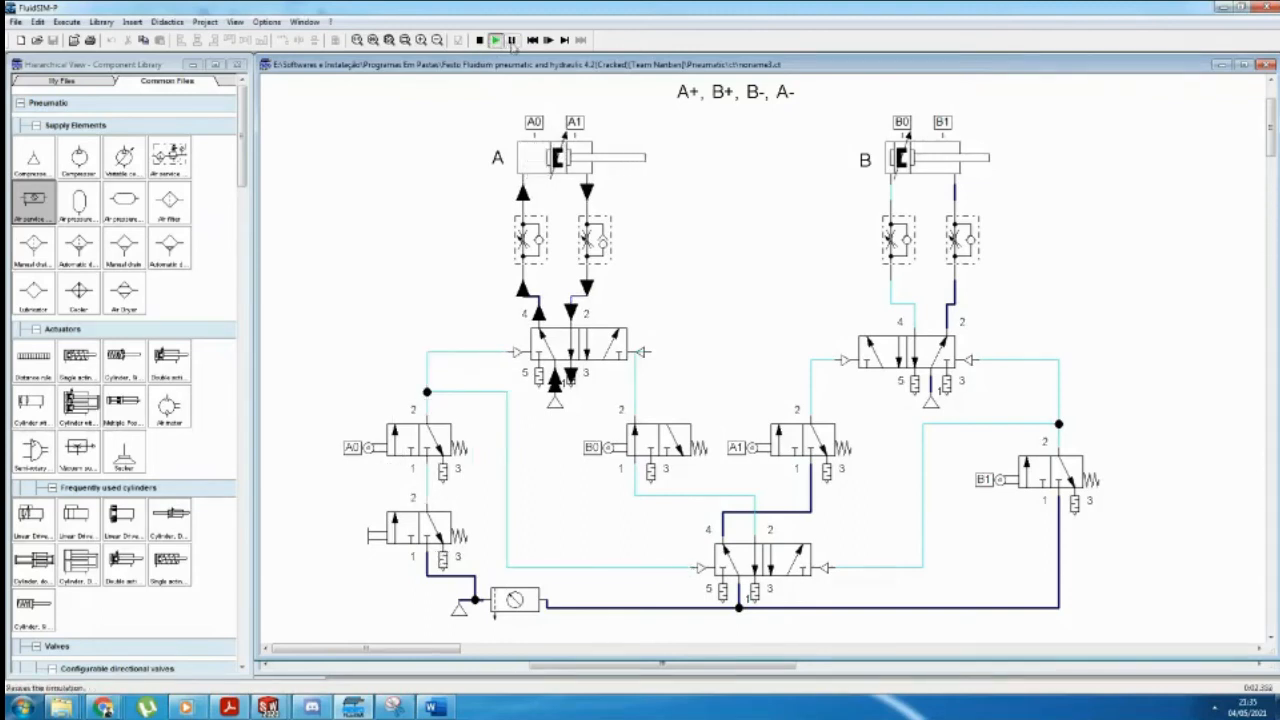
left_click(511, 40)
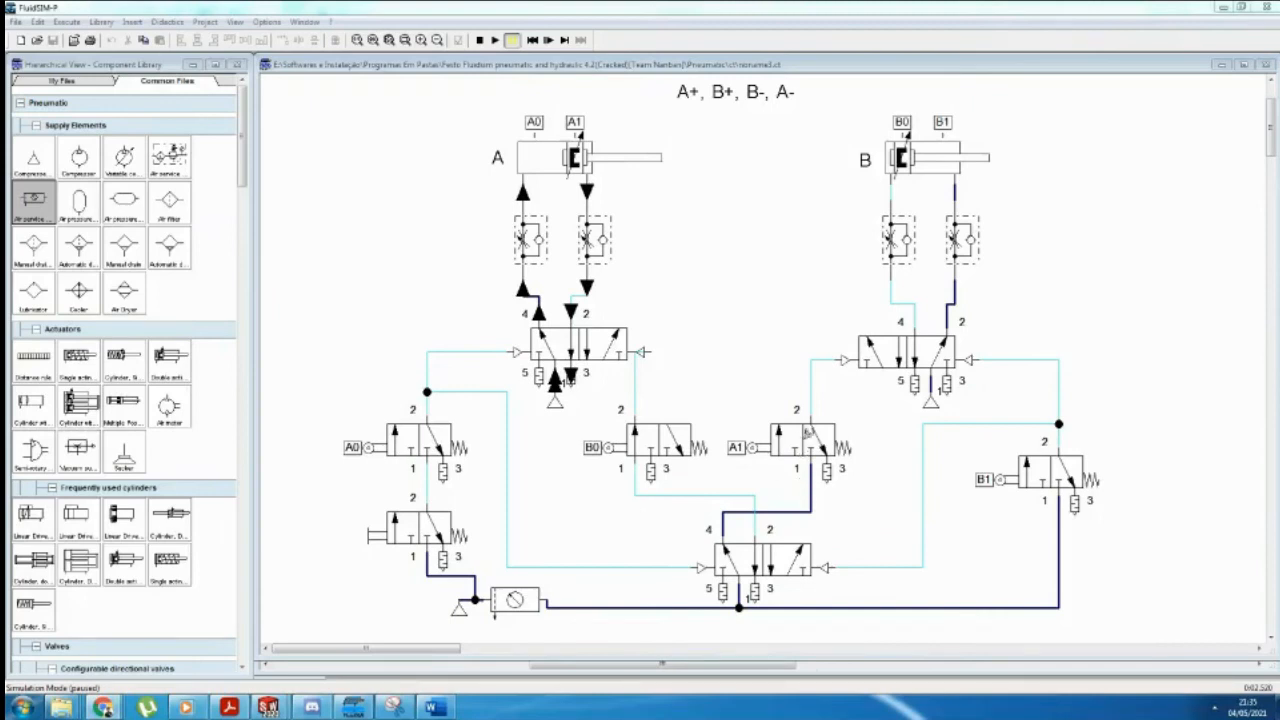
left_click(494, 41)
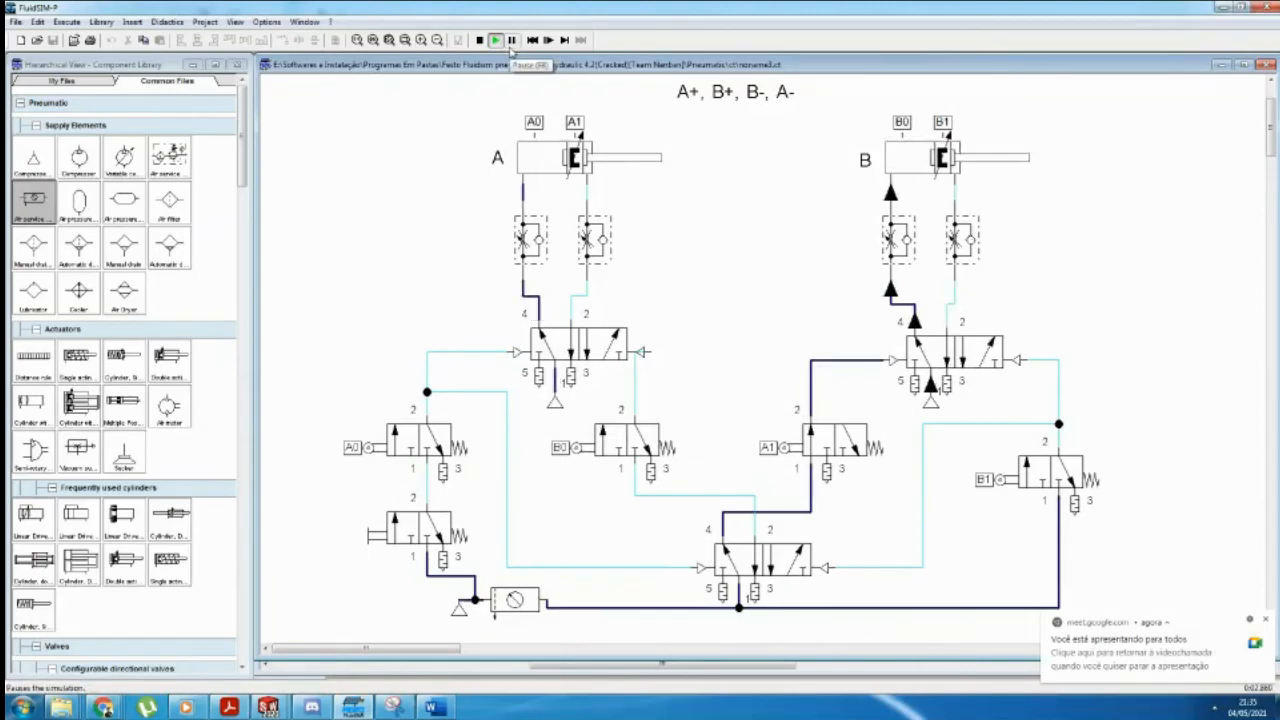
left_click(511, 41)
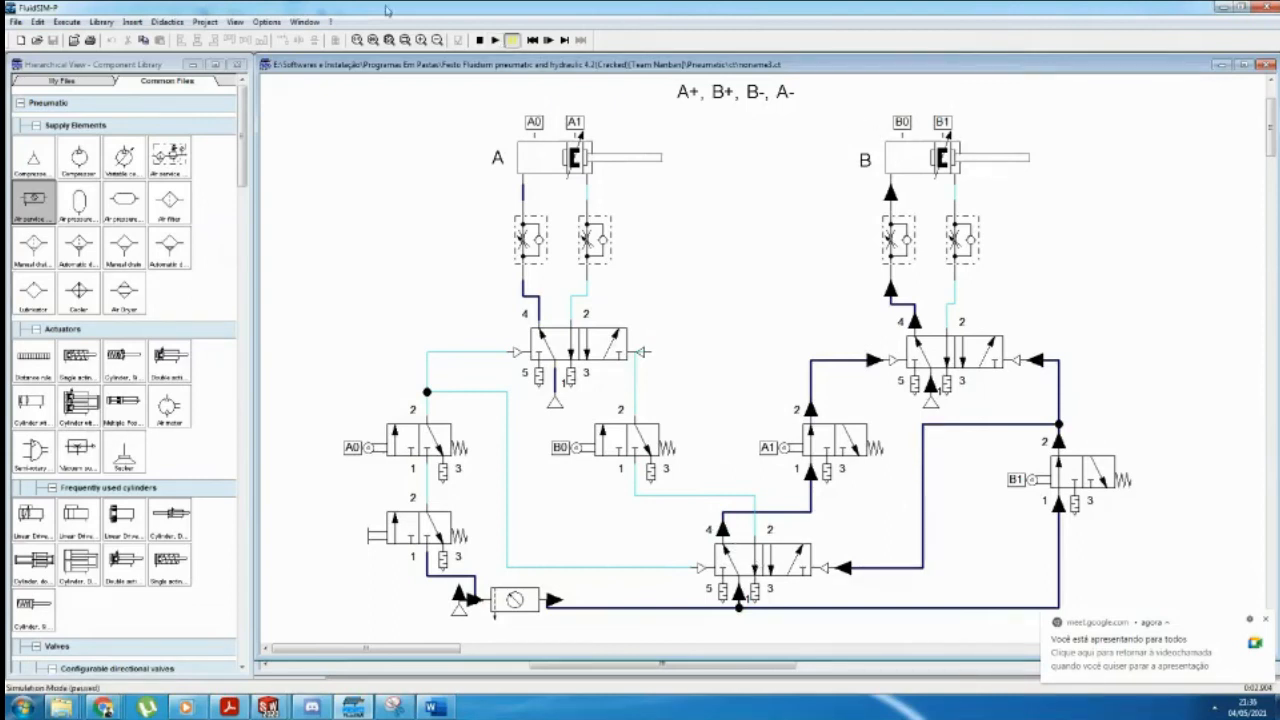
left_click(495, 40)
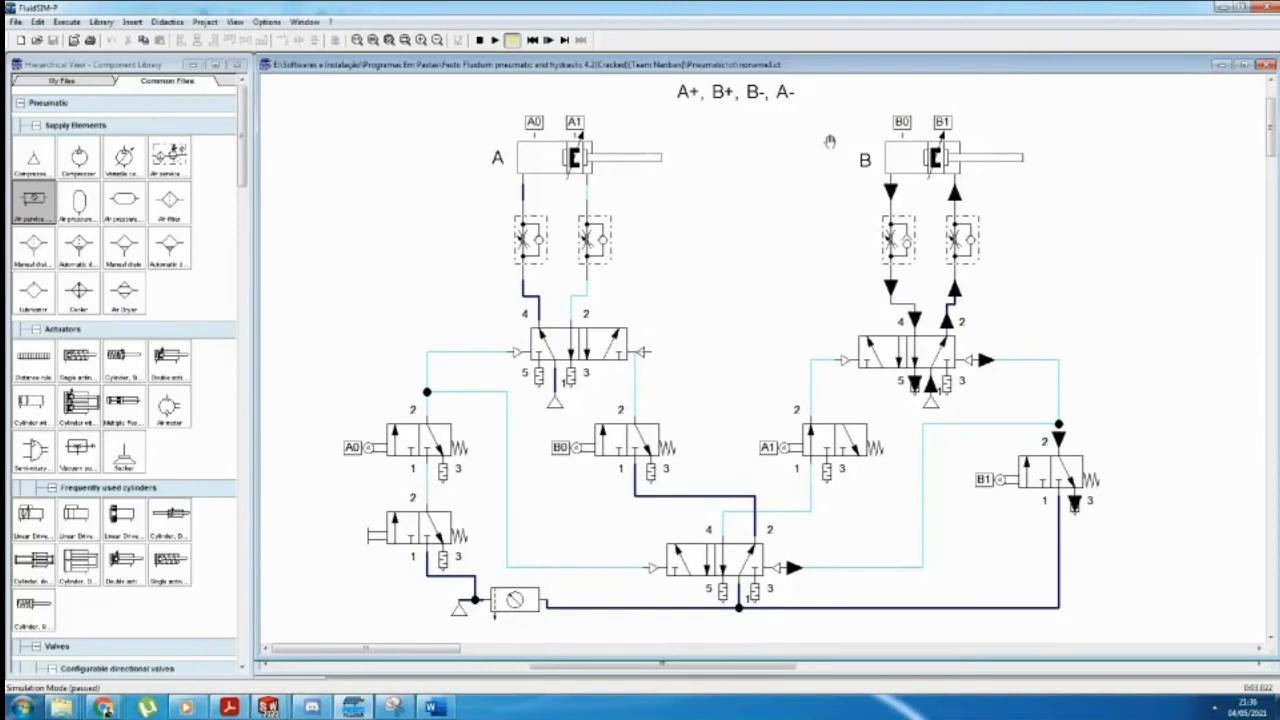
left_click(495, 40)
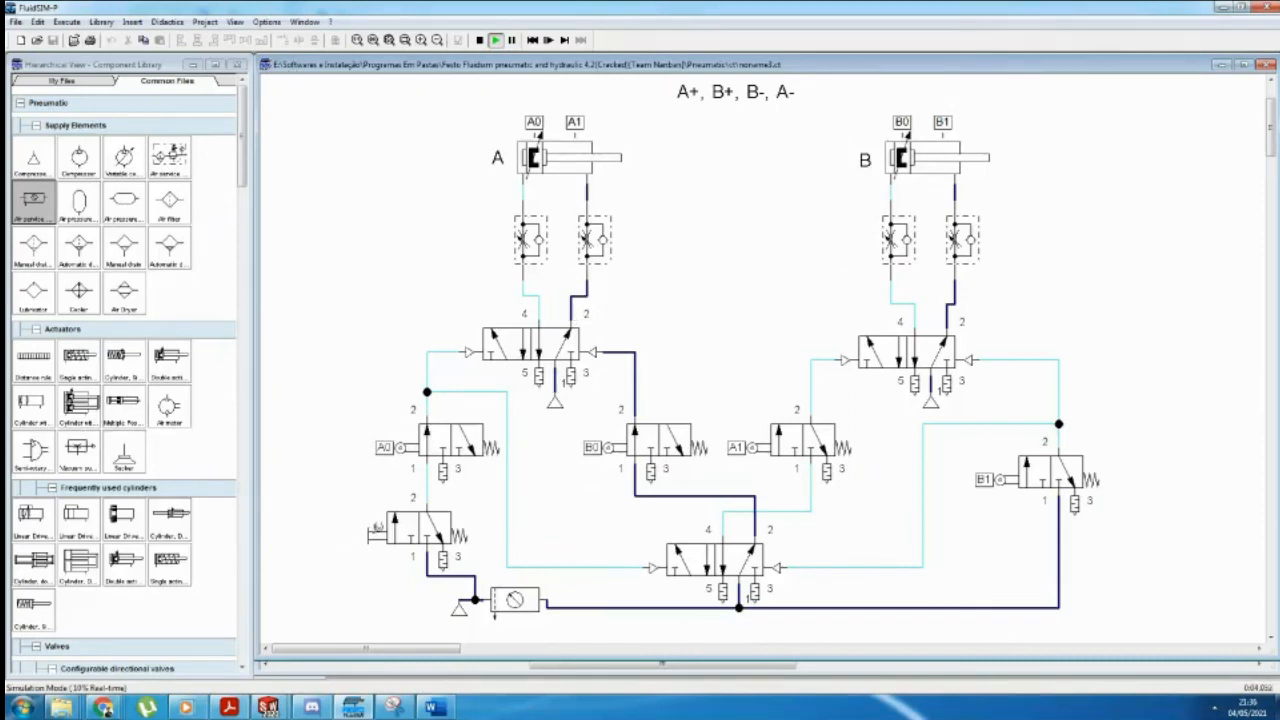
Step: Actuate the manual valve below A0 once more, and stop the simulation to return to editing the circuit
left_click(375, 527)
left_click(67, 21)
left_click(80, 58)
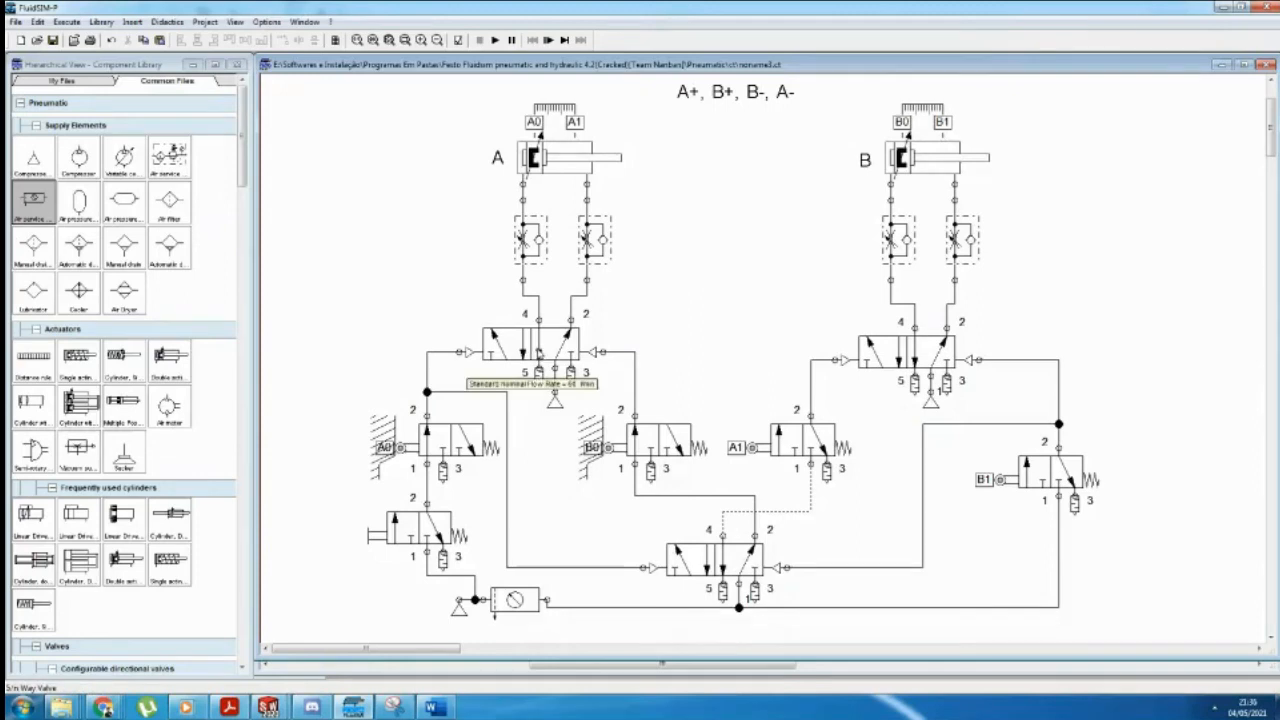
Step: Select cylinder A's 5/n-way valve, the lower 5/n-way valve and the B0 and A1 roller valves to examine how the lower valve supplies the rollers
left_click(538, 358)
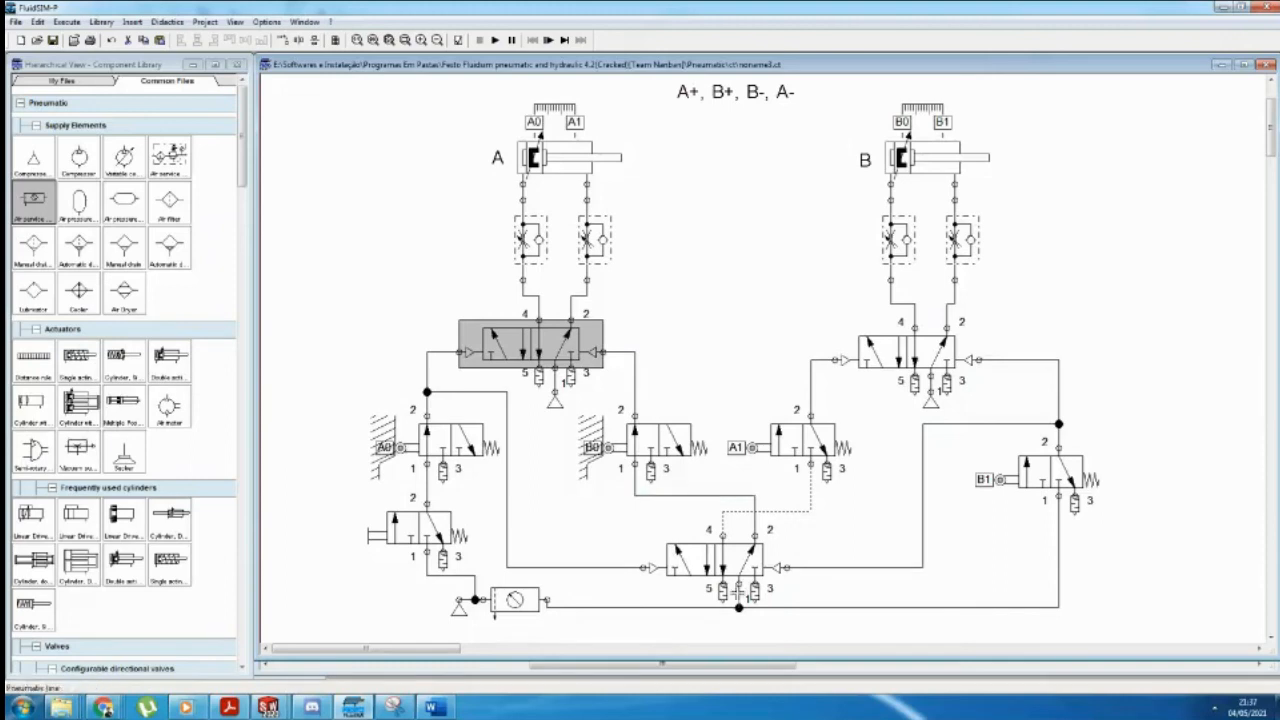
left_click(704, 566)
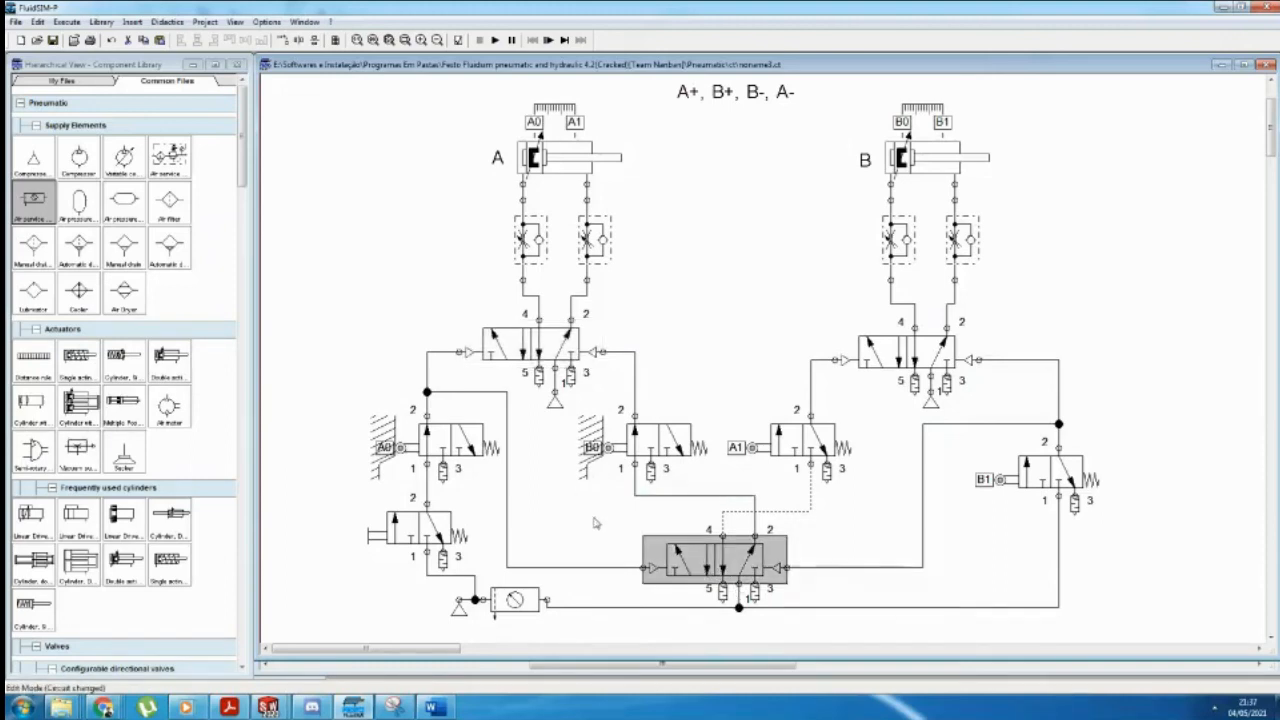
left_click(640, 450)
left_click(800, 442, "shift")
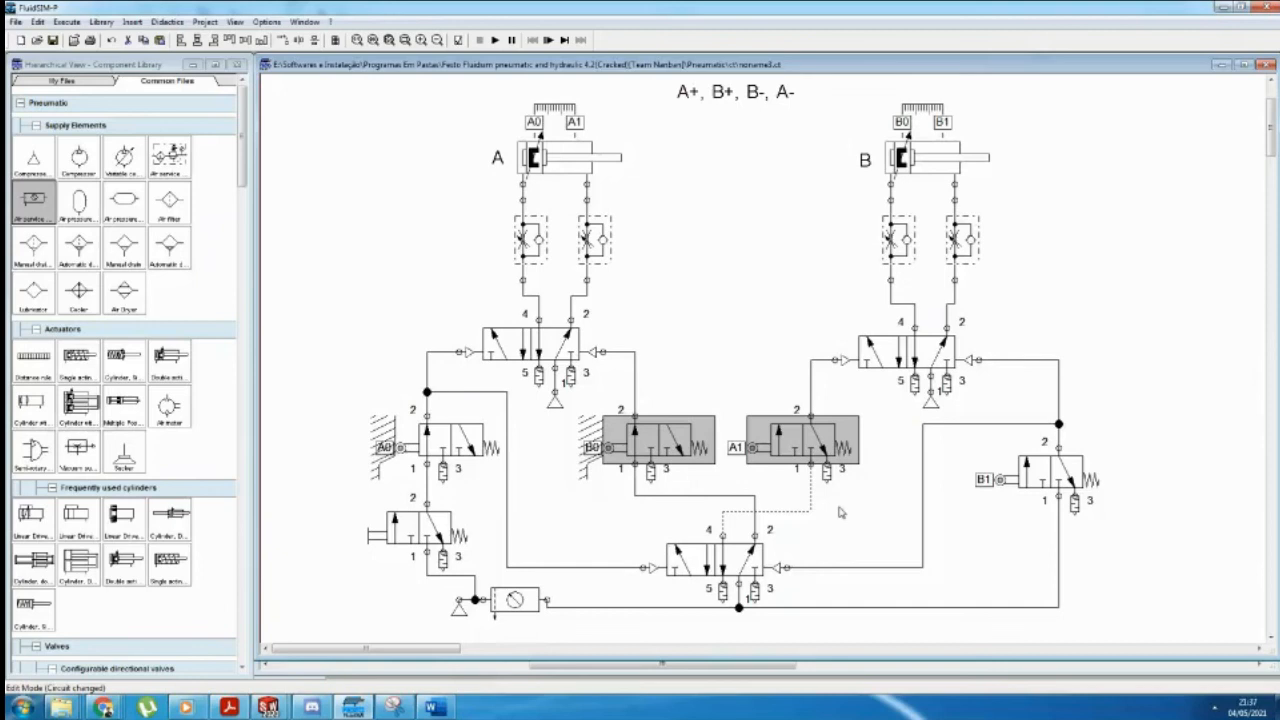
left_click(703, 556)
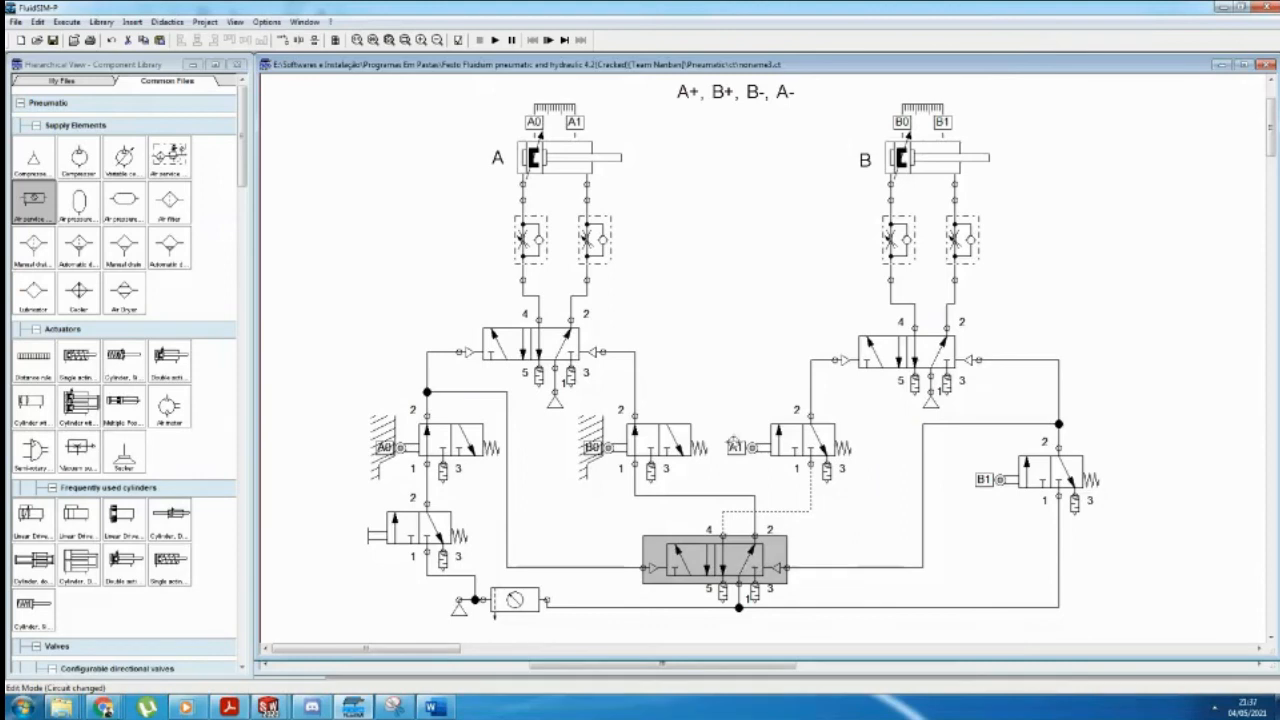
left_click(648, 438)
left_click(788, 440)
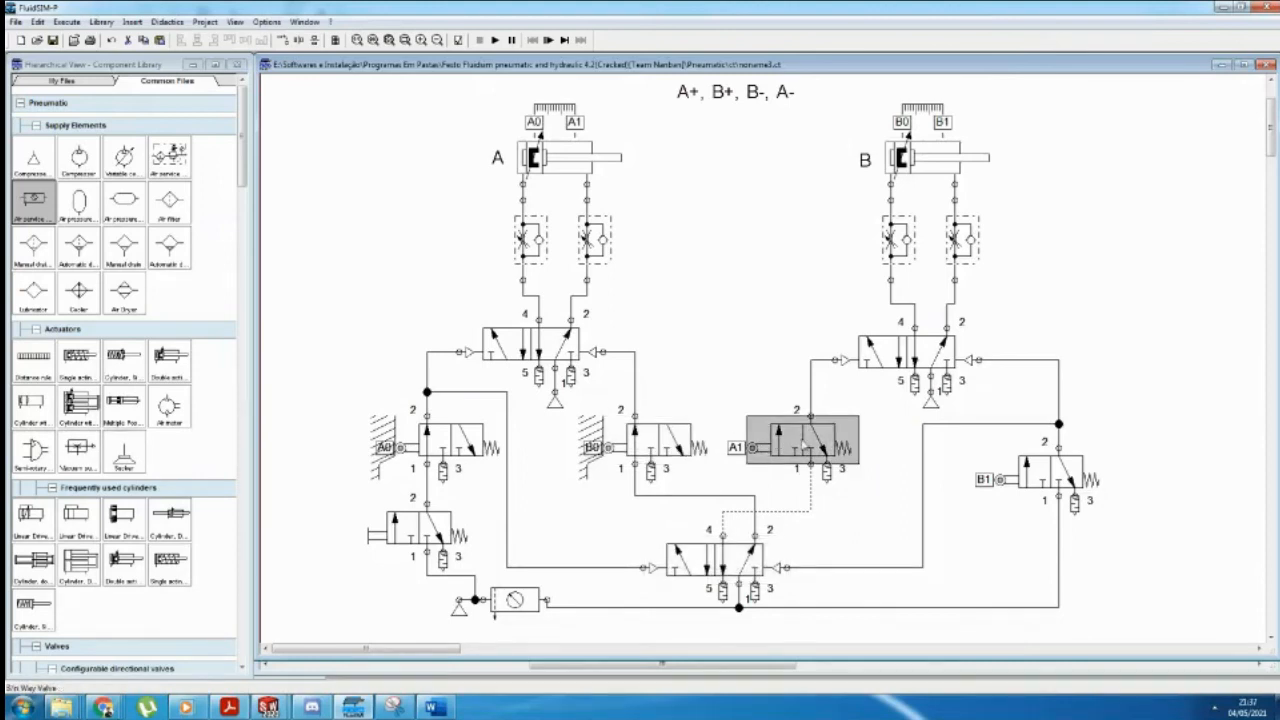